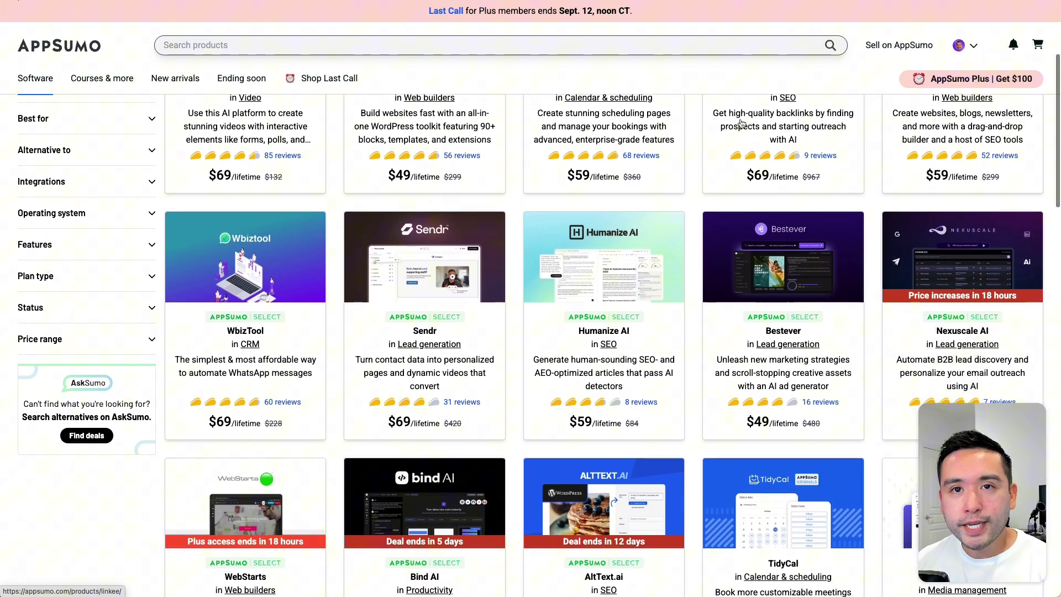
Step: Scroll through the top of the Contact Button deal page and its deal terms
{"action": "scroll", "coordinate": [740, 123], "scroll_direction": "down", "scroll_amount": 5}
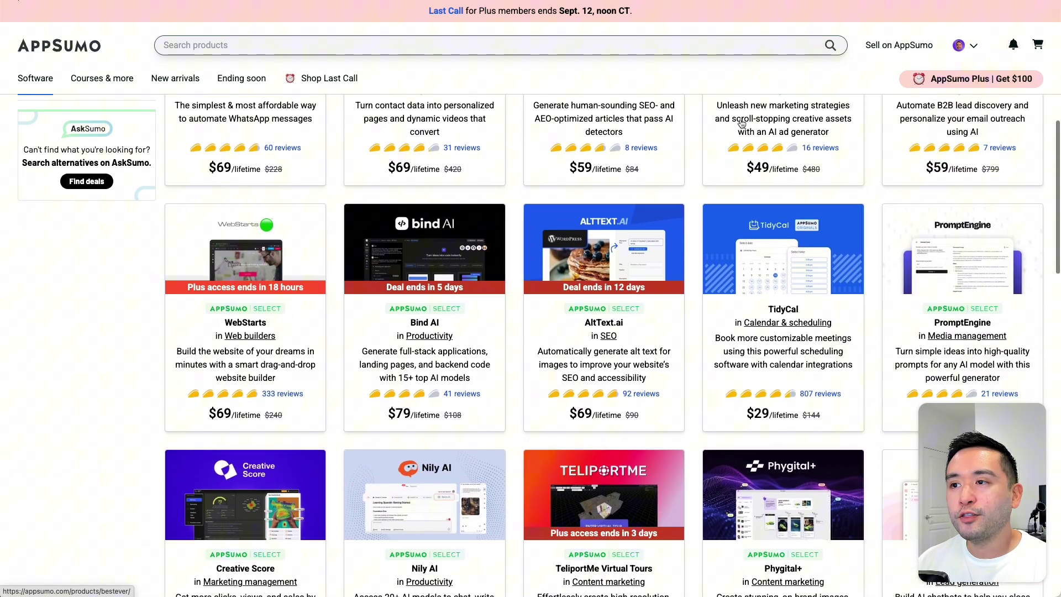
{"action": "scroll", "coordinate": [741, 123], "scroll_direction": "down", "scroll_amount": 4}
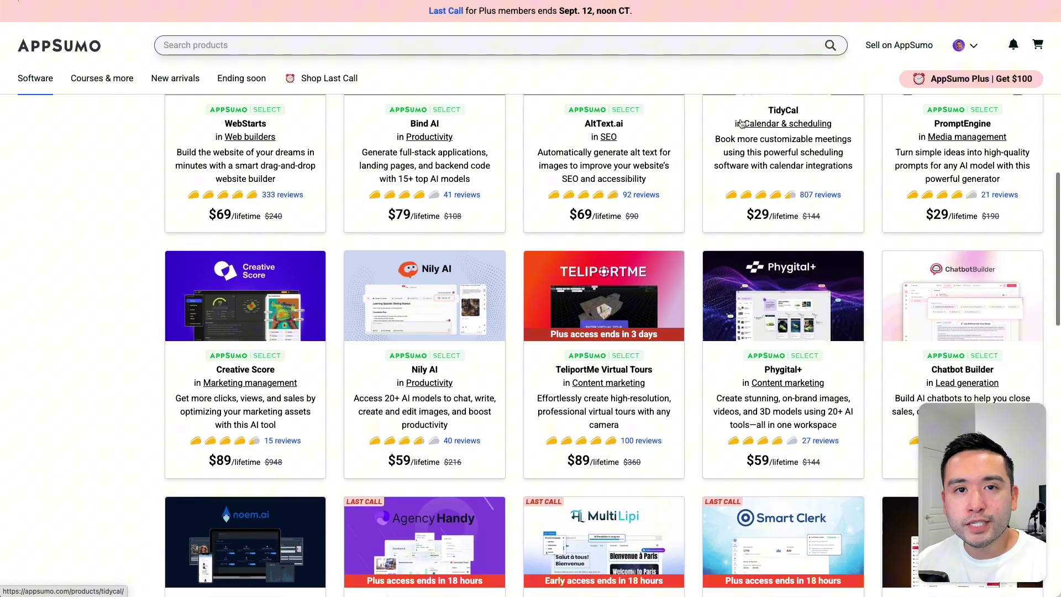
{"action": "scroll", "coordinate": [741, 124], "scroll_direction": "down", "scroll_amount": 2}
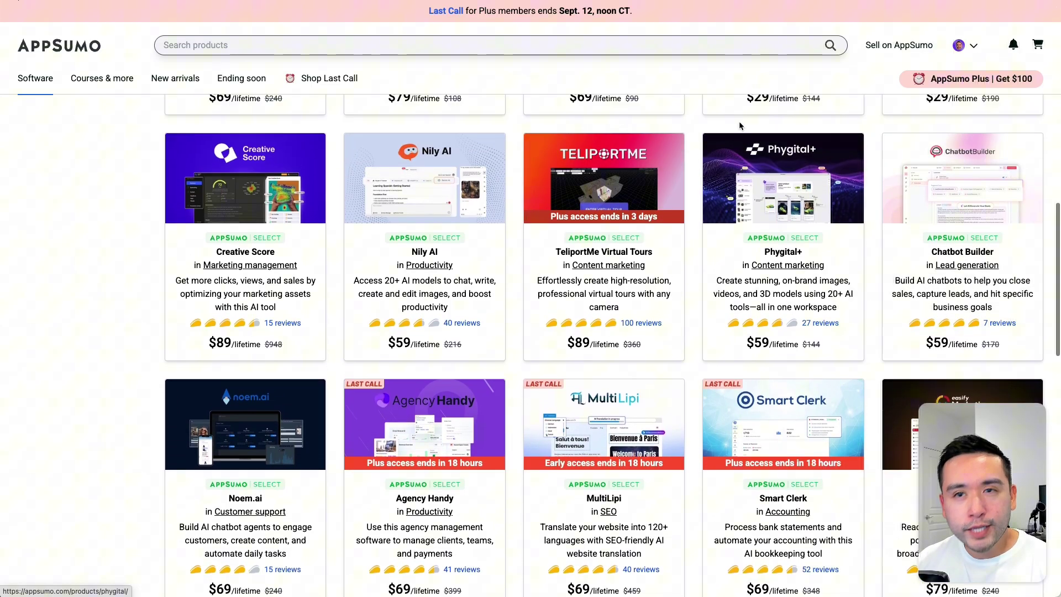
{"action": "scroll", "coordinate": [741, 126], "scroll_direction": "up", "scroll_amount": 9}
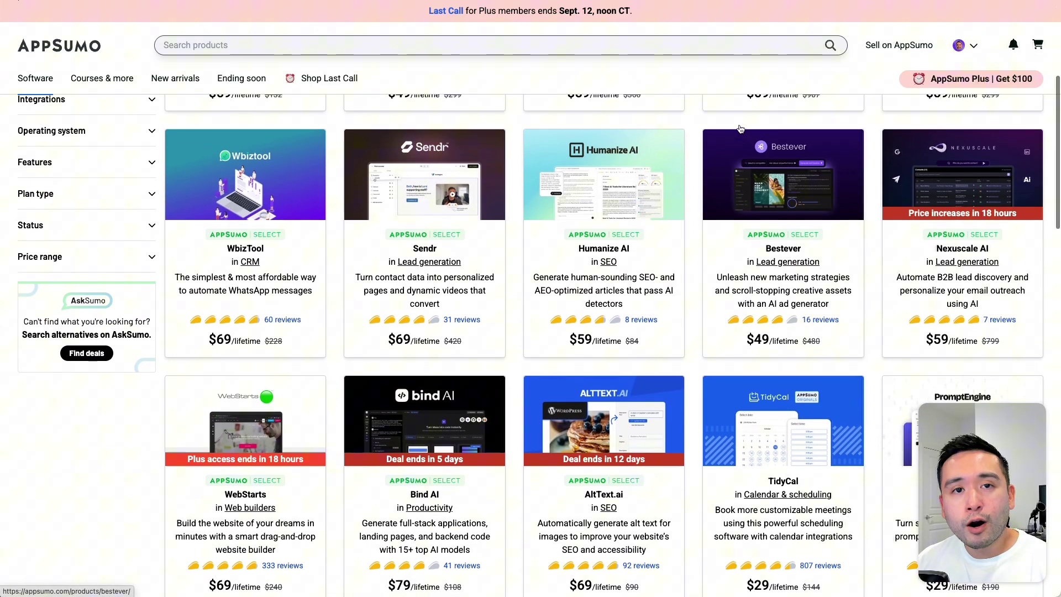
{"action": "scroll", "coordinate": [740, 128], "scroll_direction": "up", "scroll_amount": 5}
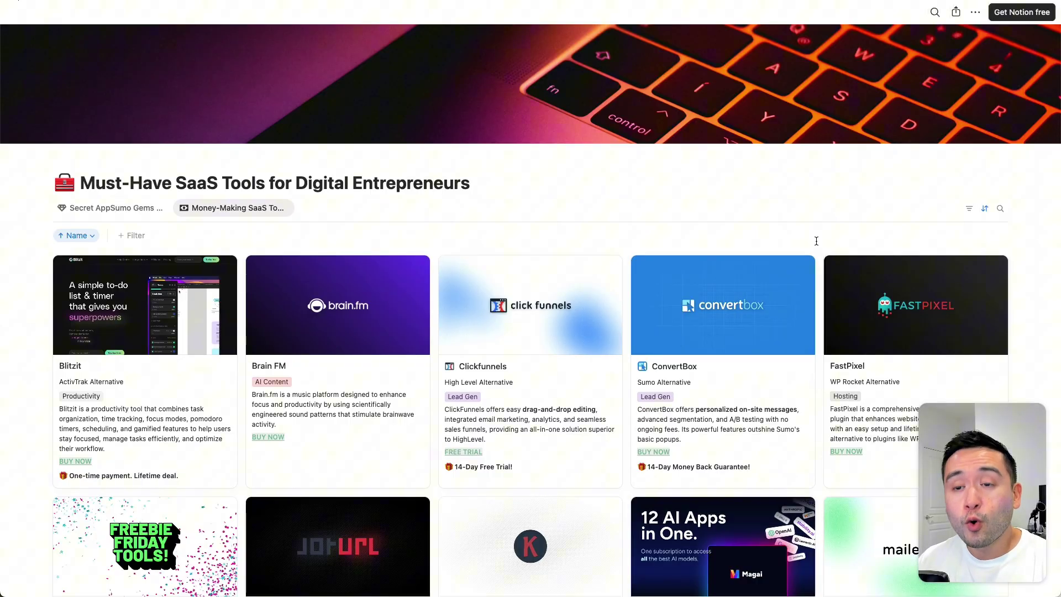
{"action": "scroll", "coordinate": [817, 241], "scroll_direction": "down", "scroll_amount": 5}
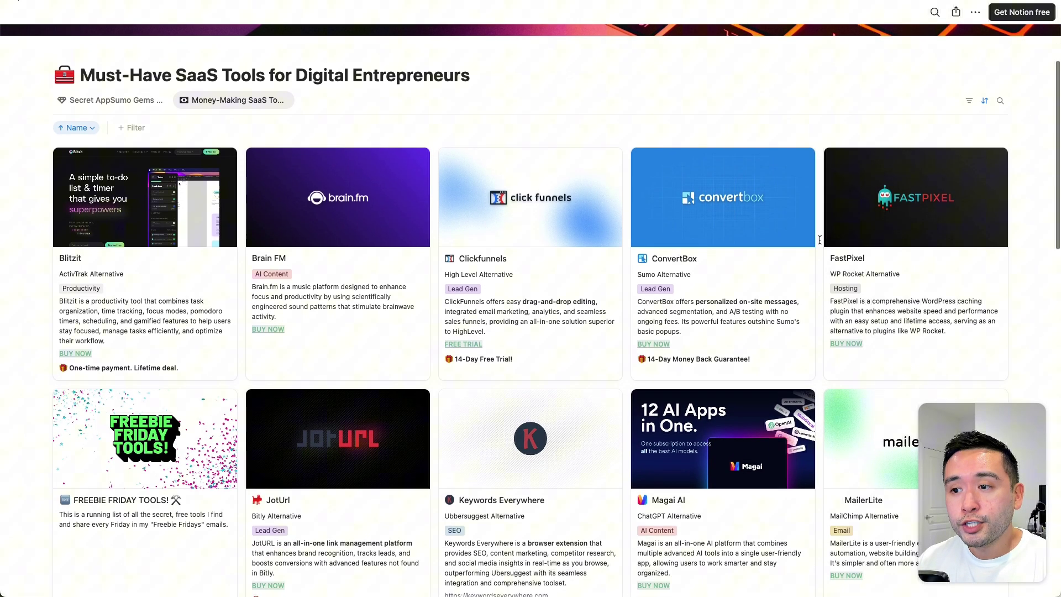
{"action": "scroll", "coordinate": [820, 239], "scroll_direction": "down", "scroll_amount": 5}
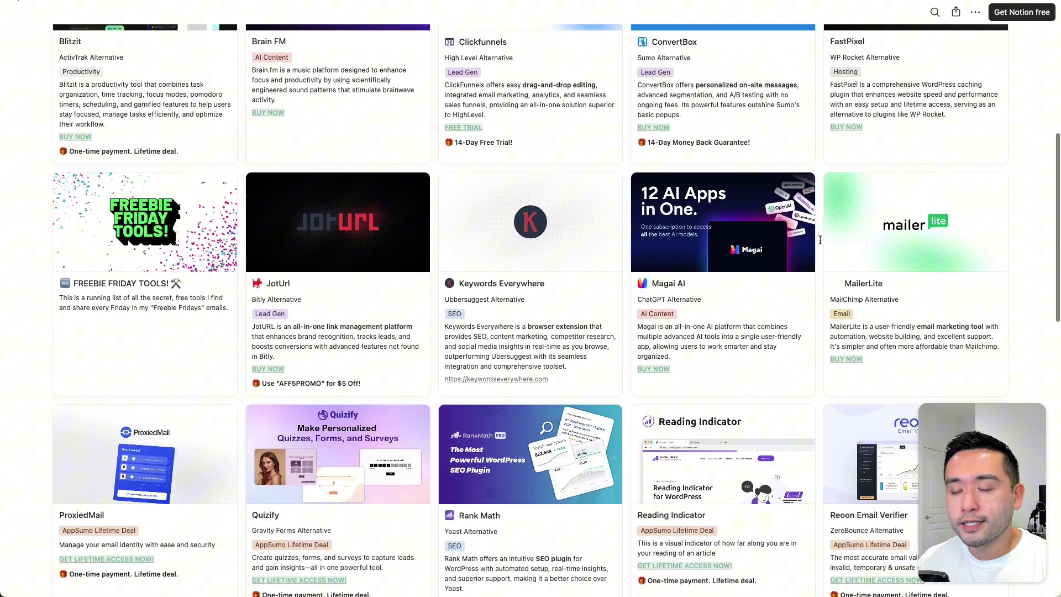
{"action": "scroll", "coordinate": [820, 239], "scroll_direction": "down", "scroll_amount": 5}
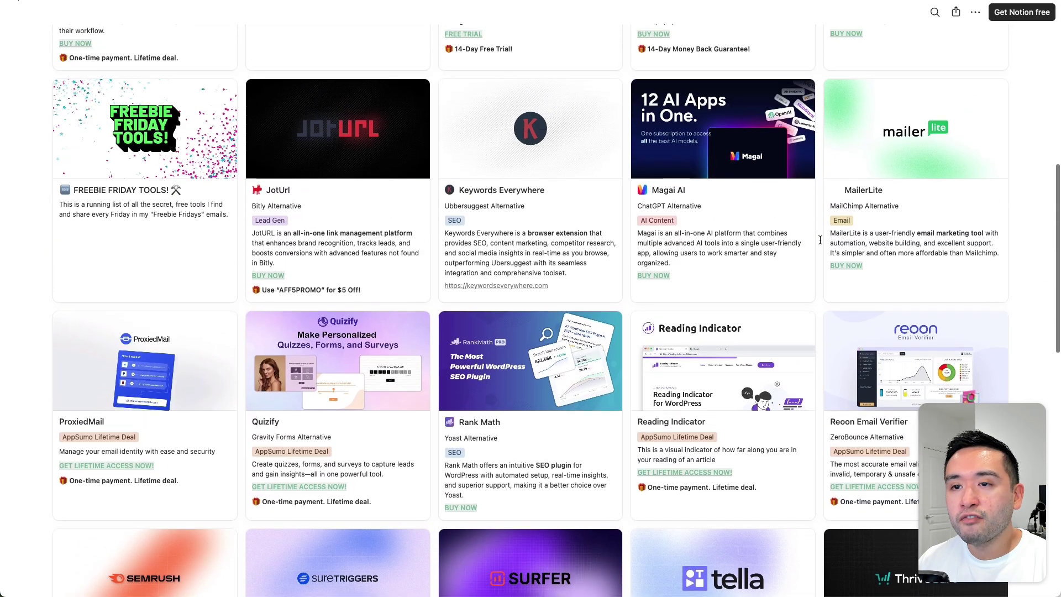
{"action": "scroll", "coordinate": [820, 239], "scroll_direction": "up", "scroll_amount": 10}
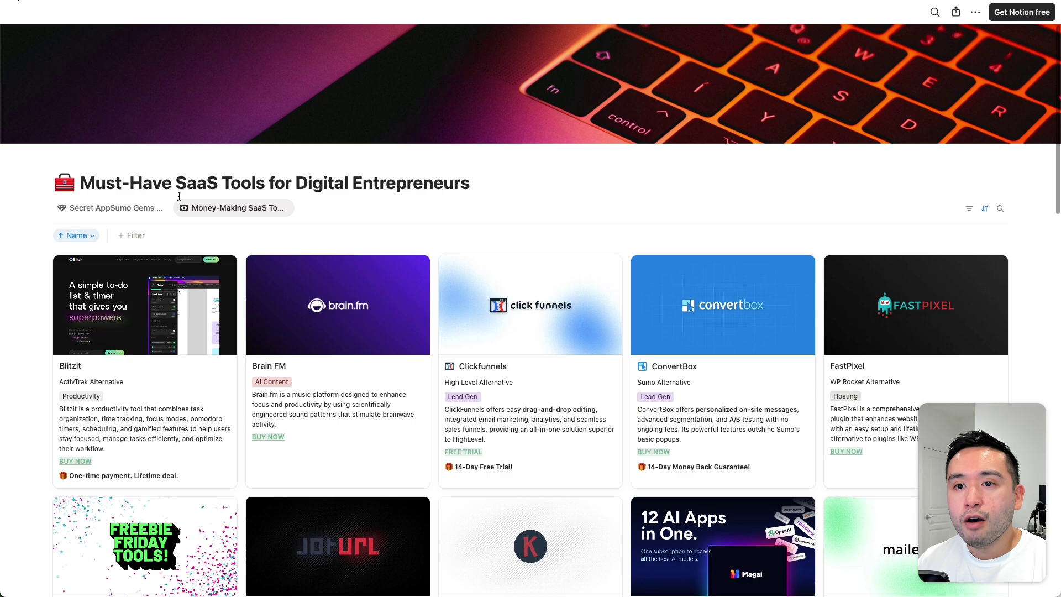
Step: Highlight the page title, the Contact Button deal name and the $19 lifetime price
{"action": "left_click_drag", "start_coordinate": [132, 183], "coordinate": [433, 196]}
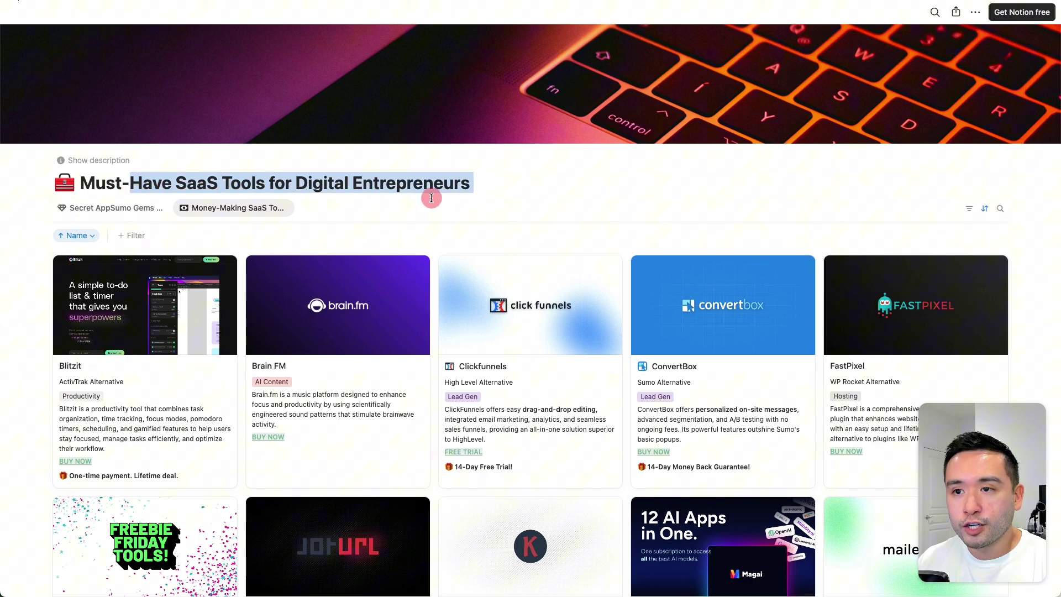
{"action": "left_click", "coordinate": [433, 197]}
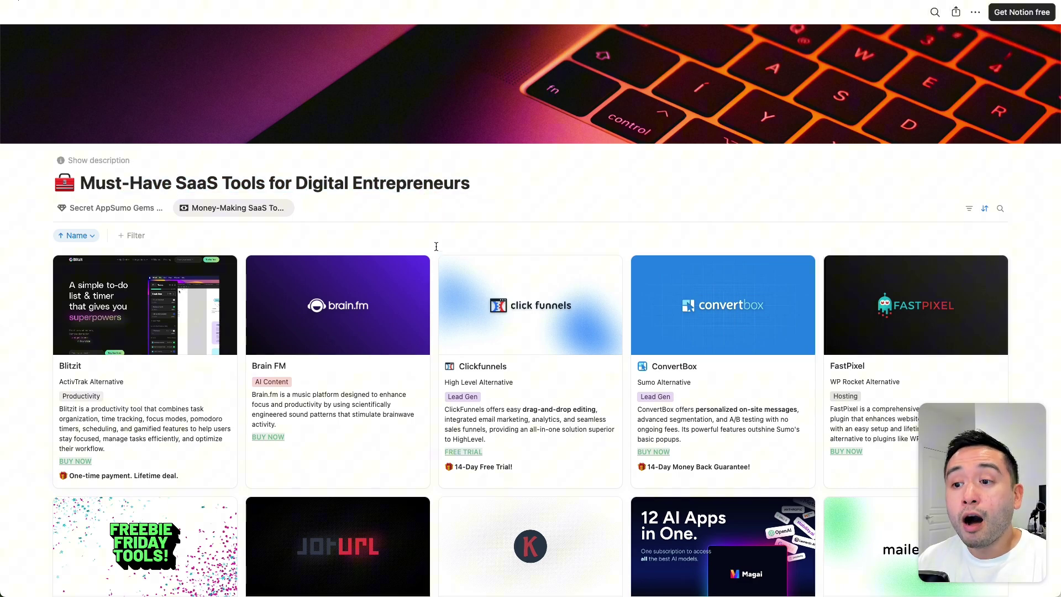
{"action": "scroll", "coordinate": [436, 249], "scroll_direction": "down", "scroll_amount": 1}
{"action": "scroll", "coordinate": [445, 246], "scroll_direction": "up", "scroll_amount": 1}
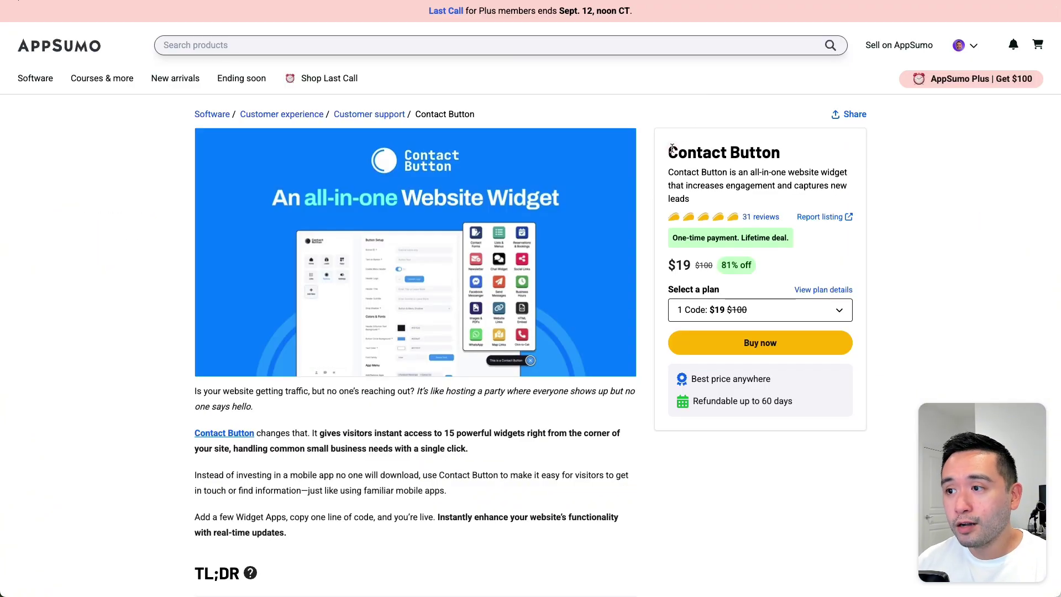
{"action": "left_click_drag", "start_coordinate": [672, 148], "coordinate": [758, 148]}
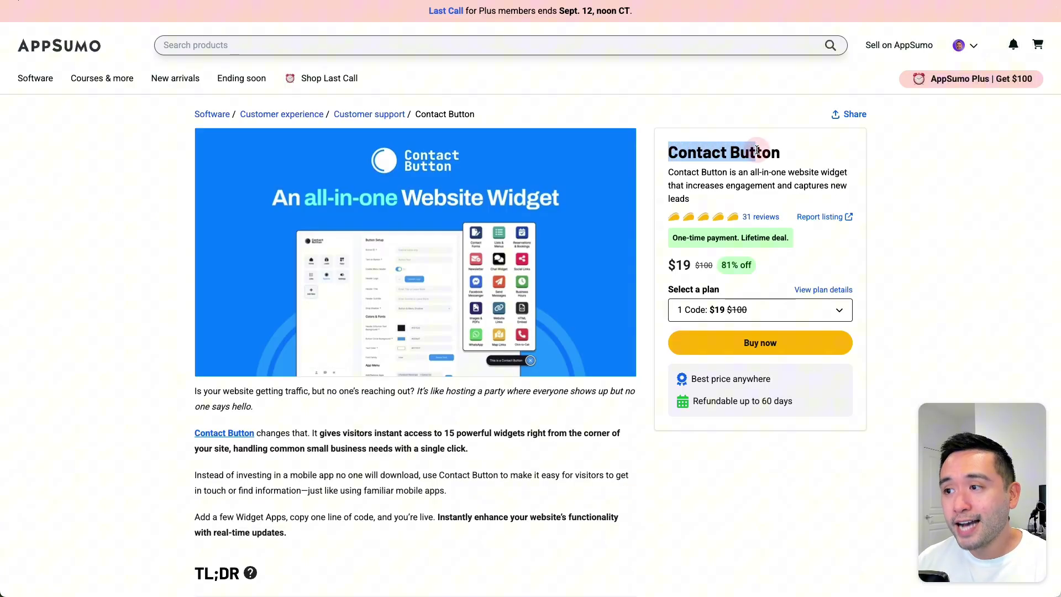
{"action": "left_click", "coordinate": [757, 148]}
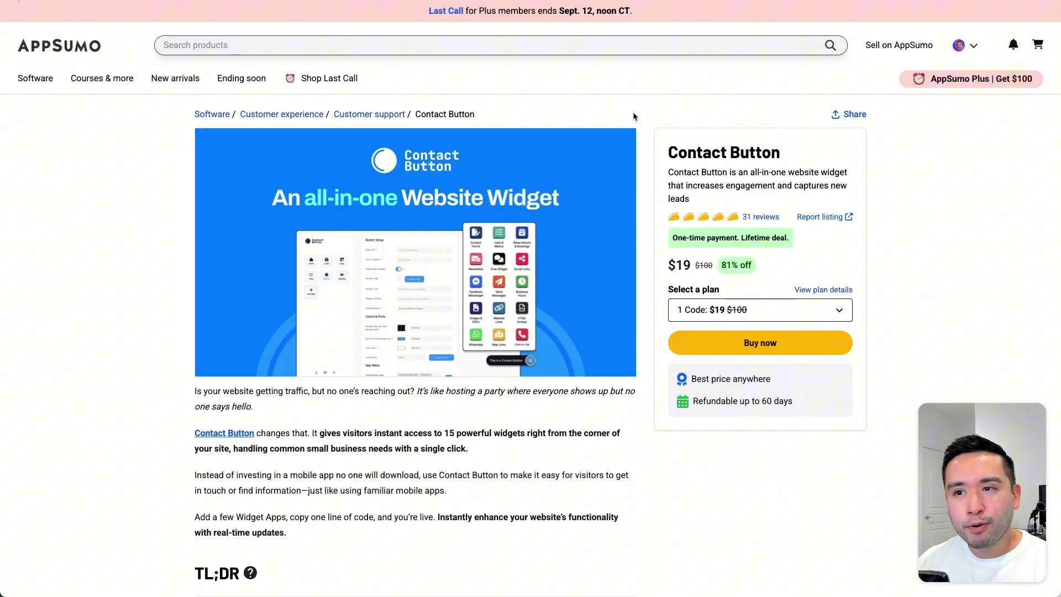
{"action": "scroll", "coordinate": [646, 113], "scroll_direction": "down", "scroll_amount": 1}
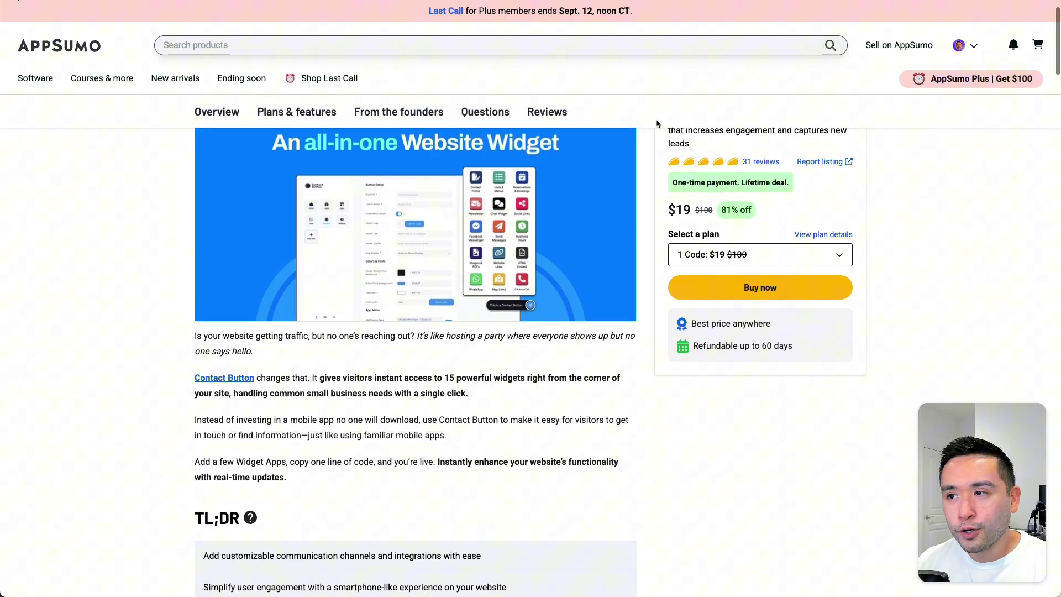
{"action": "scroll", "coordinate": [658, 123], "scroll_direction": "up", "scroll_amount": 1}
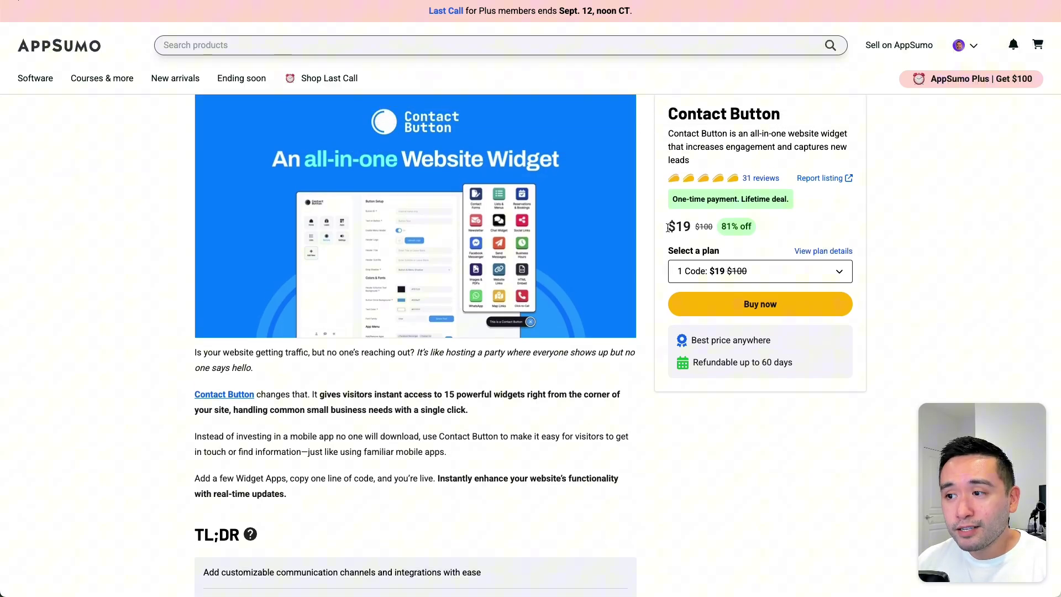
{"action": "left_click_drag", "start_coordinate": [669, 227], "coordinate": [706, 226]}
{"action": "left_click", "coordinate": [692, 227]}
{"action": "left_click", "coordinate": [703, 227]}
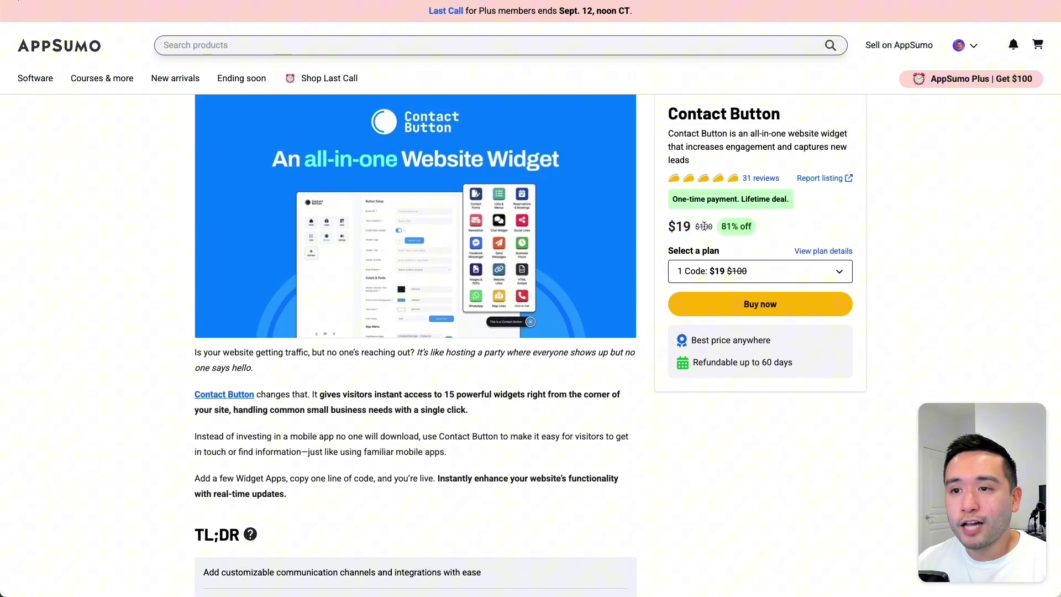
Step: Scroll down to the Plans & features section with plan cards at $19, $38 and $57
{"action": "scroll", "coordinate": [663, 231], "scroll_direction": "down", "scroll_amount": 1}
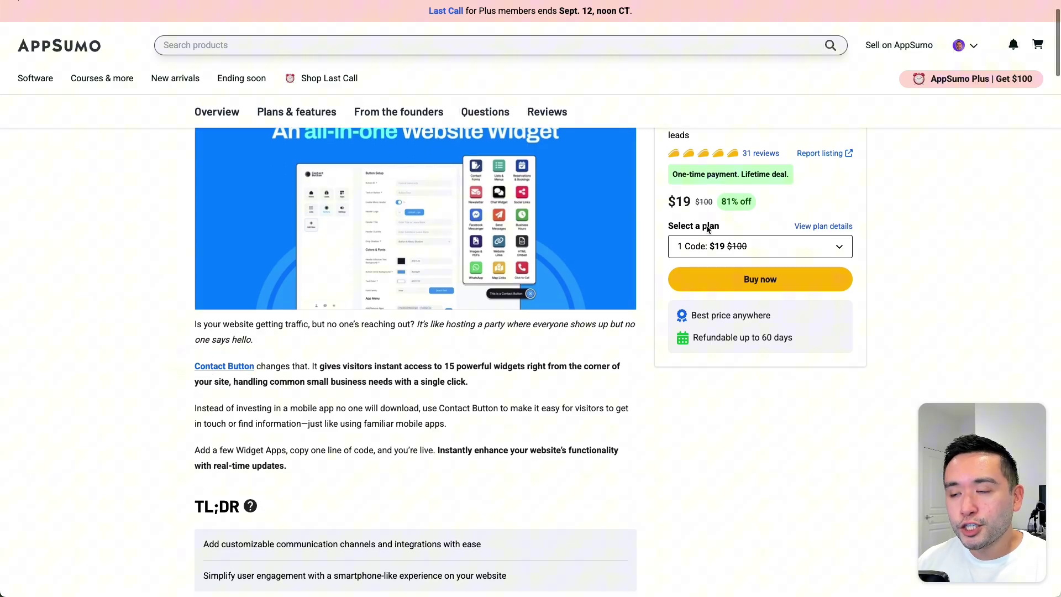
{"action": "scroll", "coordinate": [644, 231], "scroll_direction": "down", "scroll_amount": 3}
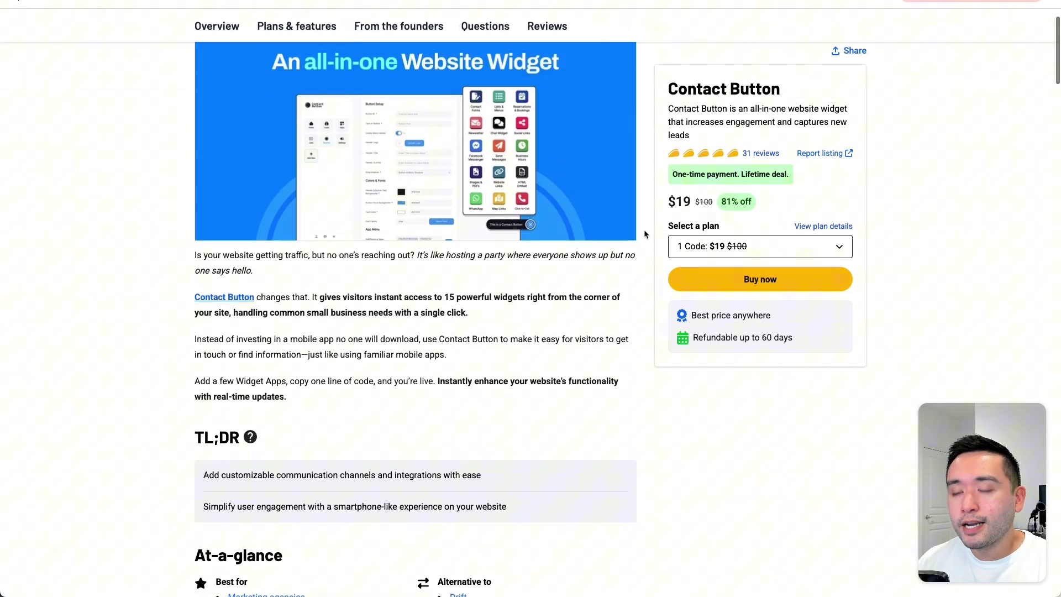
{"action": "scroll", "coordinate": [644, 234], "scroll_direction": "down", "scroll_amount": 5}
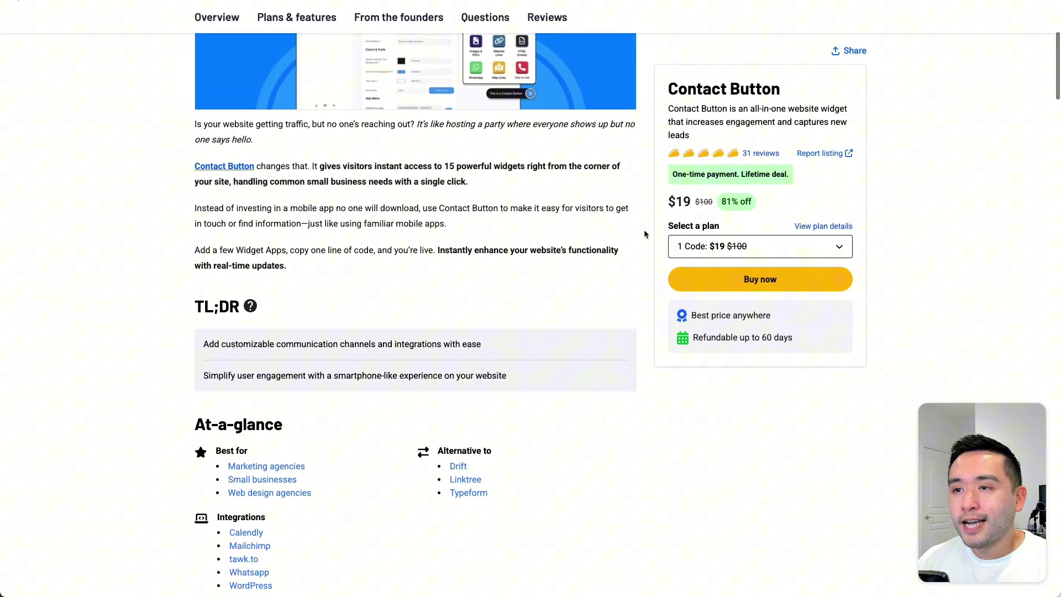
{"action": "scroll", "coordinate": [644, 234], "scroll_direction": "down", "scroll_amount": 2}
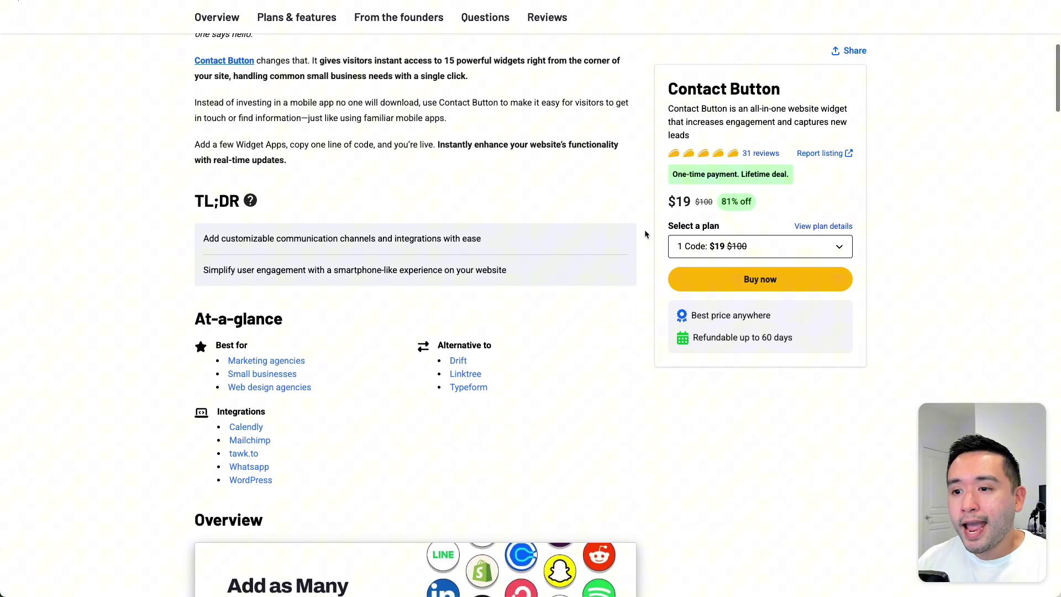
{"action": "scroll", "coordinate": [644, 234], "scroll_direction": "down", "scroll_amount": 9}
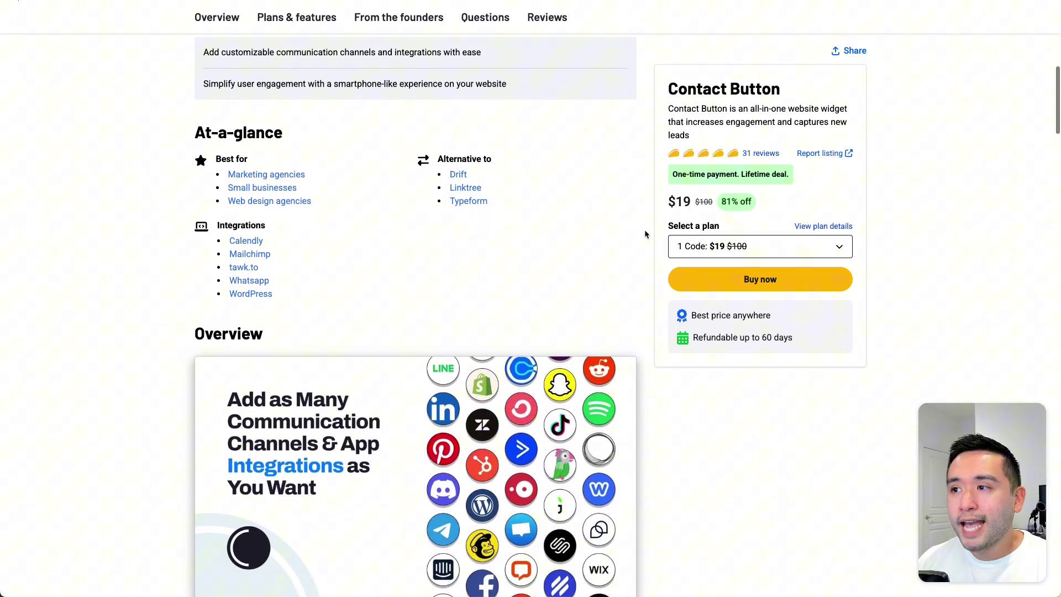
{"action": "scroll", "coordinate": [644, 234], "scroll_direction": "down", "scroll_amount": 4}
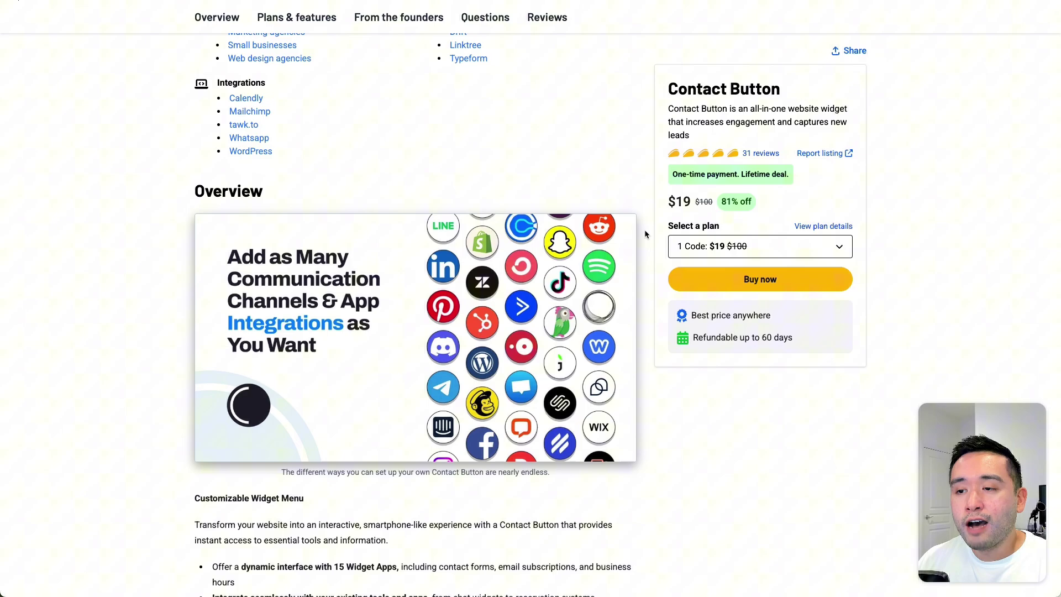
{"action": "scroll", "coordinate": [644, 234], "scroll_direction": "down", "scroll_amount": 6}
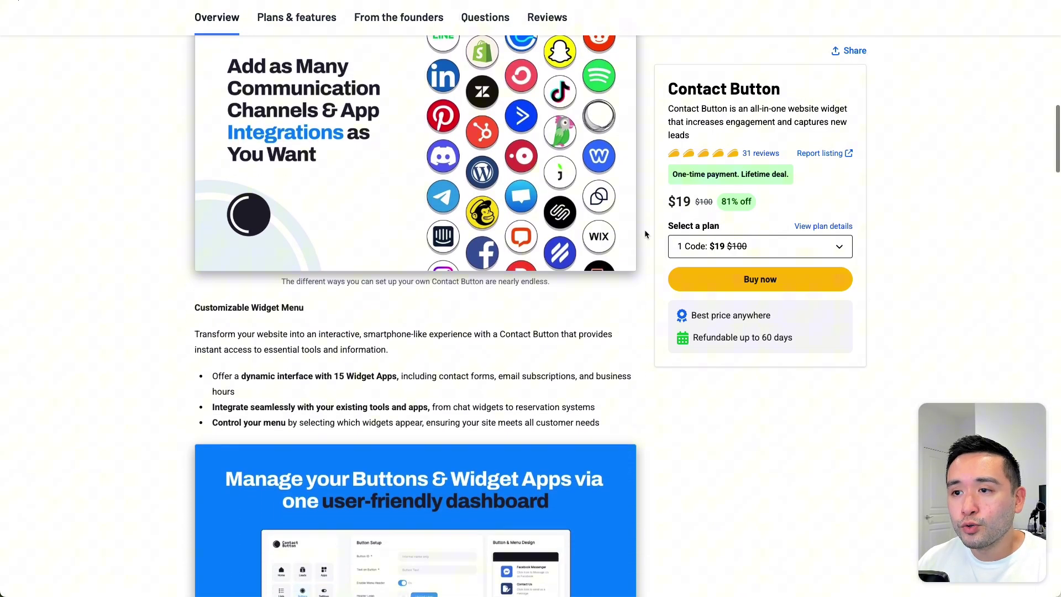
{"action": "scroll", "coordinate": [644, 234], "scroll_direction": "down", "scroll_amount": 5}
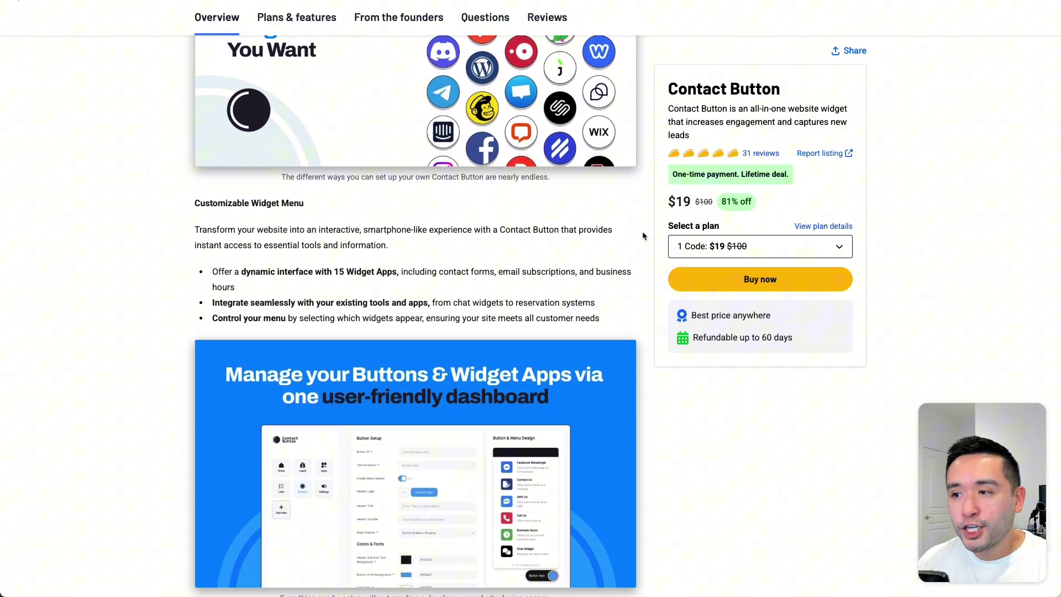
{"action": "scroll", "coordinate": [643, 236], "scroll_direction": "down", "scroll_amount": 7}
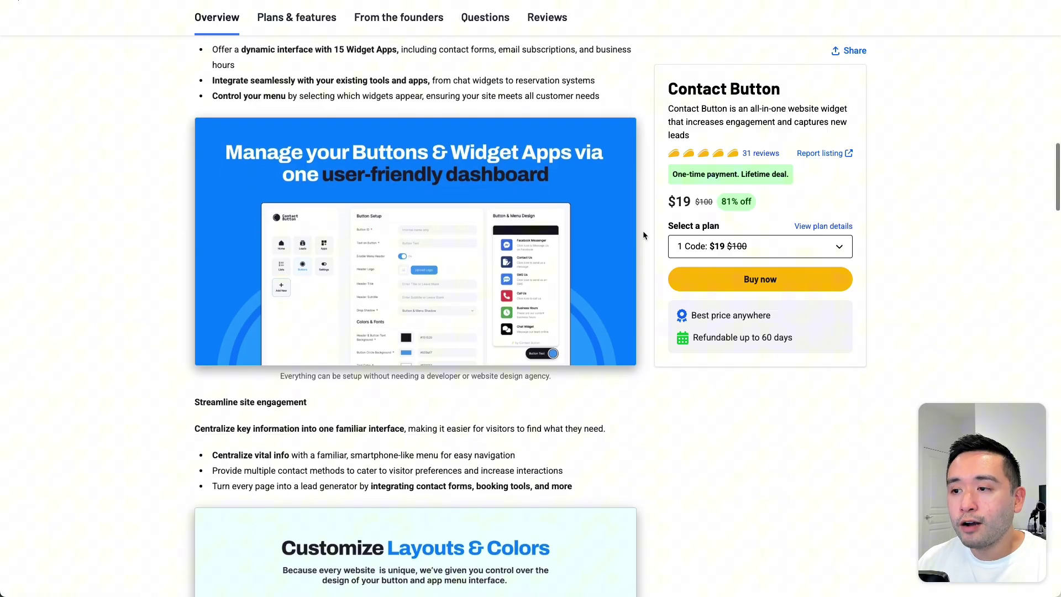
{"action": "scroll", "coordinate": [643, 235], "scroll_direction": "down", "scroll_amount": 3}
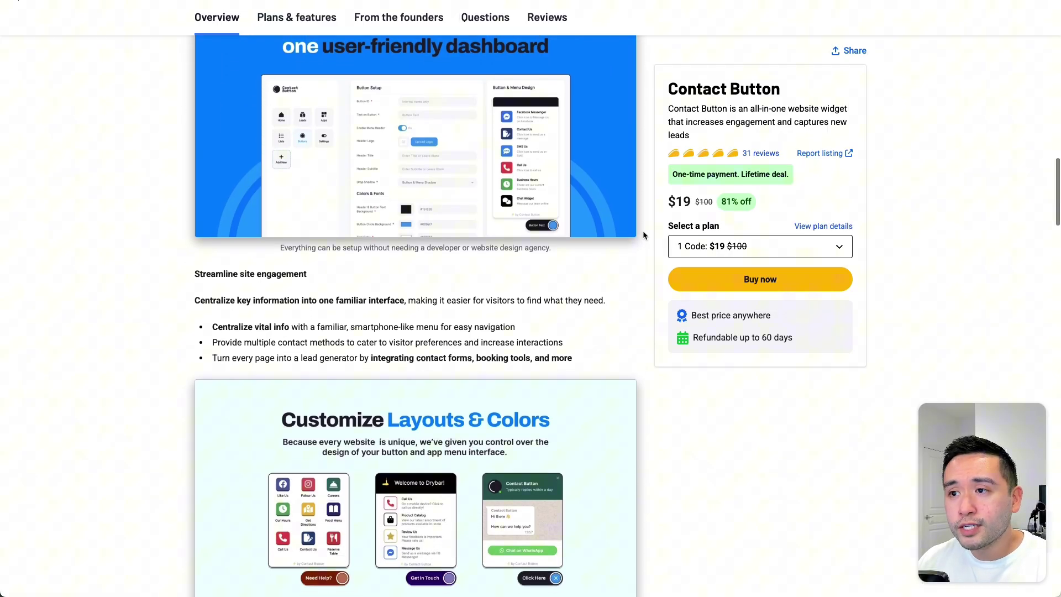
{"action": "scroll", "coordinate": [643, 235], "scroll_direction": "down", "scroll_amount": 7}
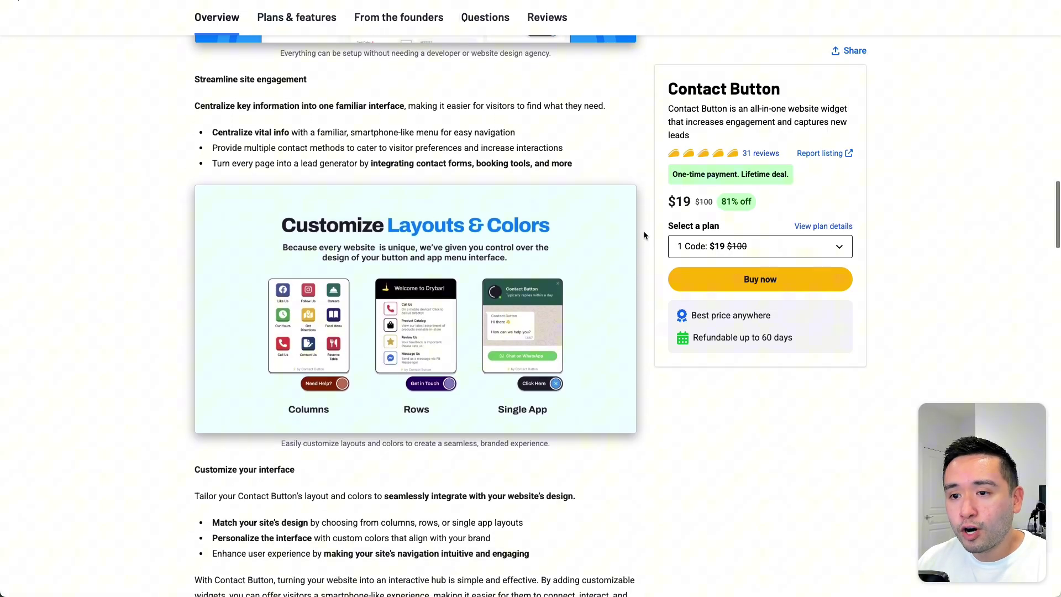
{"action": "scroll", "coordinate": [643, 236], "scroll_direction": "down", "scroll_amount": 14}
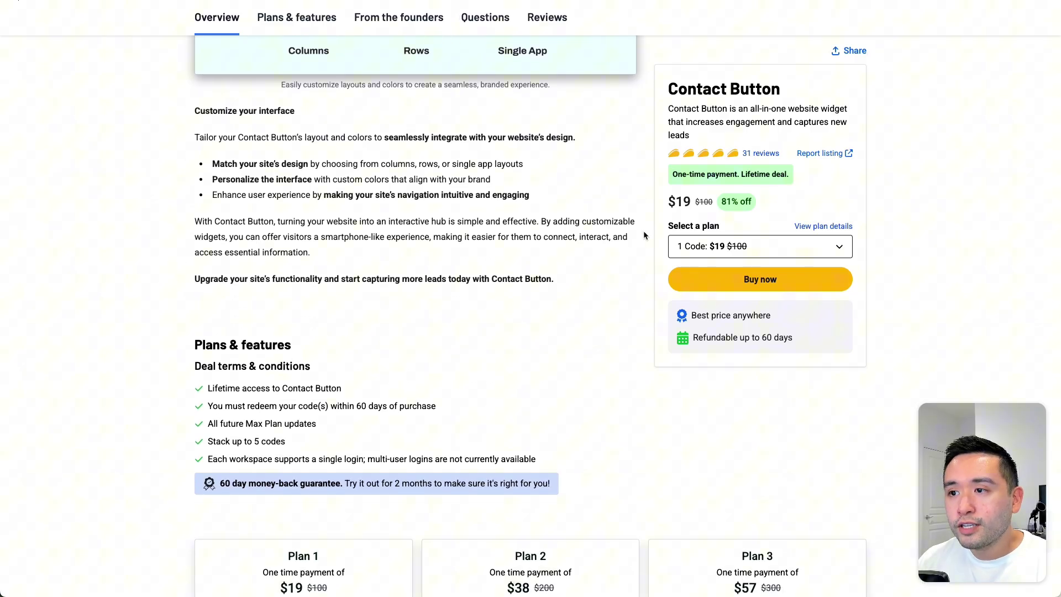
{"action": "scroll", "coordinate": [643, 235], "scroll_direction": "down", "scroll_amount": 6}
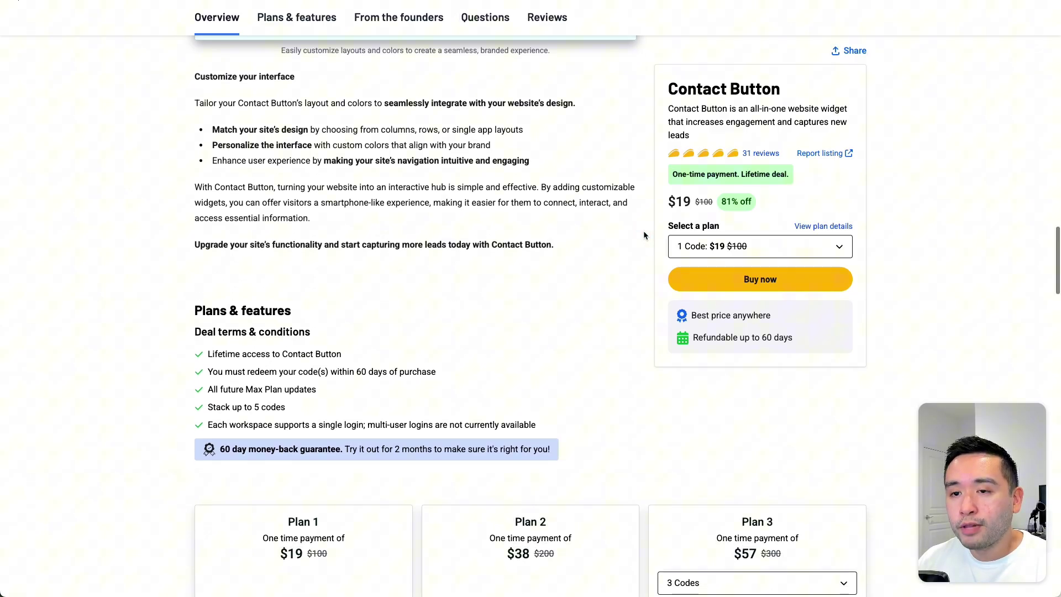
{"action": "scroll", "coordinate": [643, 235], "scroll_direction": "down", "scroll_amount": 1}
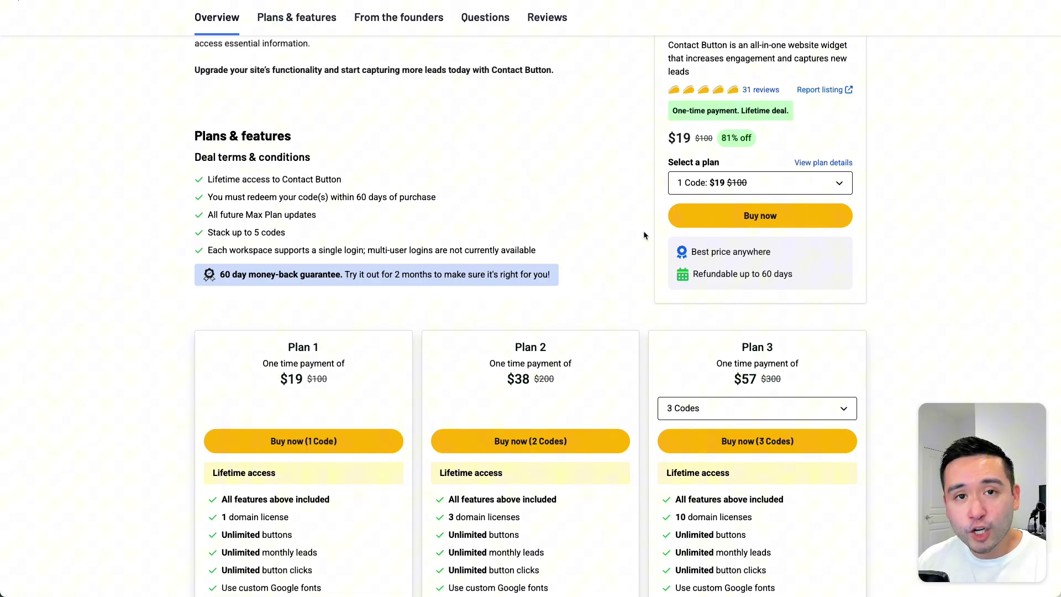
{"action": "scroll", "coordinate": [643, 236], "scroll_direction": "down", "scroll_amount": 1}
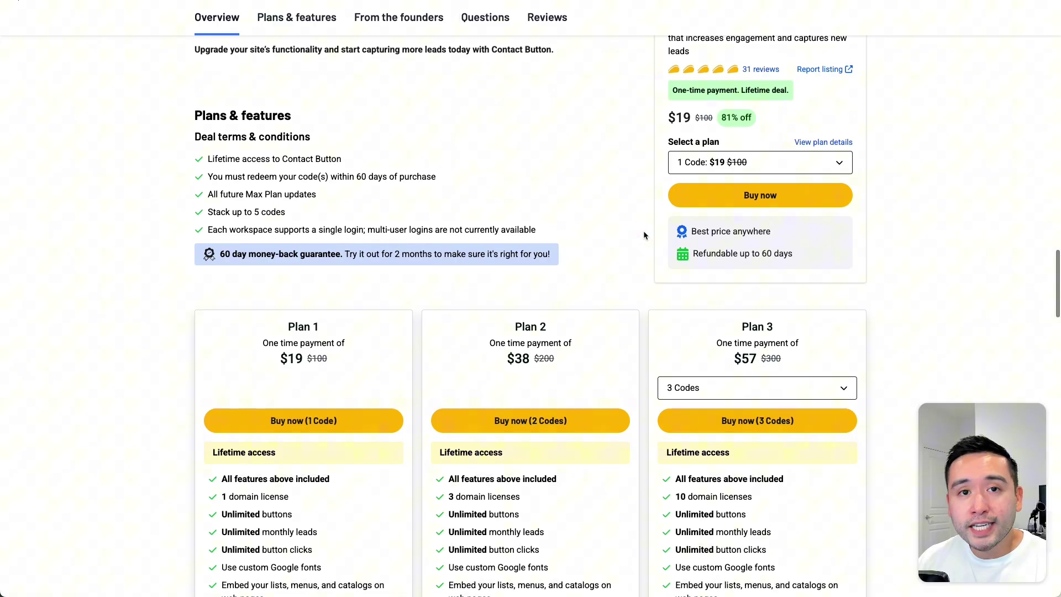
Step: Highlight the Plan 1 title and its 1 domain license line
{"action": "scroll", "coordinate": [643, 235], "scroll_direction": "down", "scroll_amount": 5}
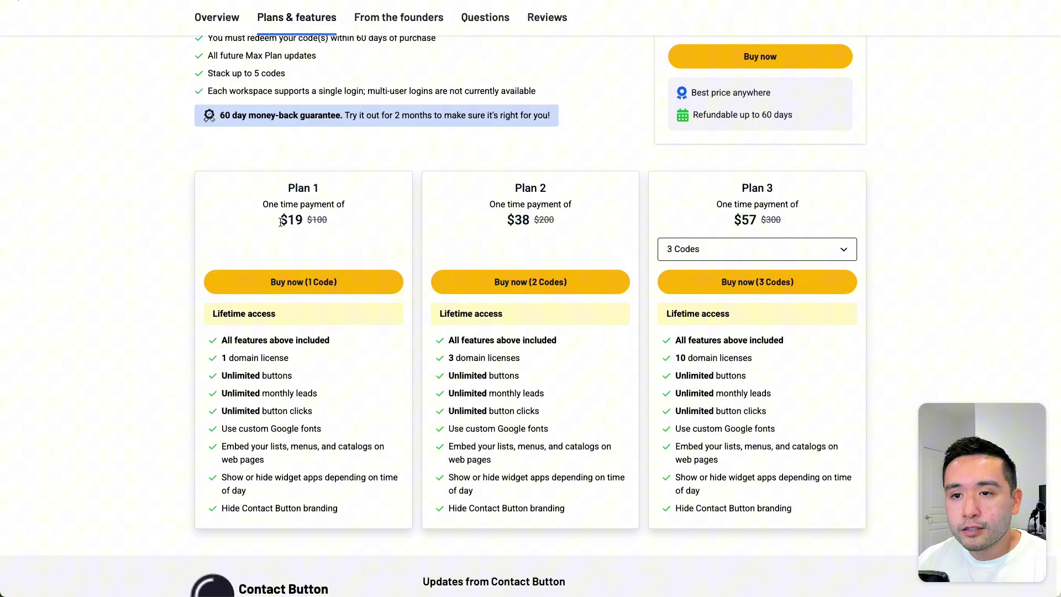
{"action": "left_click_drag", "start_coordinate": [281, 221], "coordinate": [326, 189]}
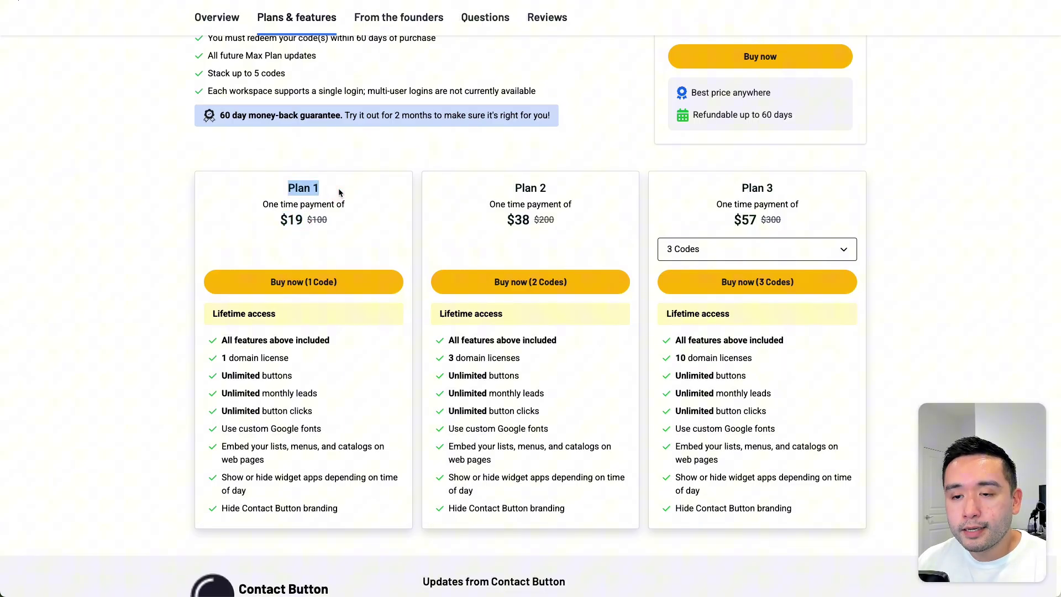
{"action": "scroll", "coordinate": [339, 192], "scroll_direction": "down", "scroll_amount": 3}
{"action": "left_click_drag", "start_coordinate": [234, 263], "coordinate": [345, 423]}
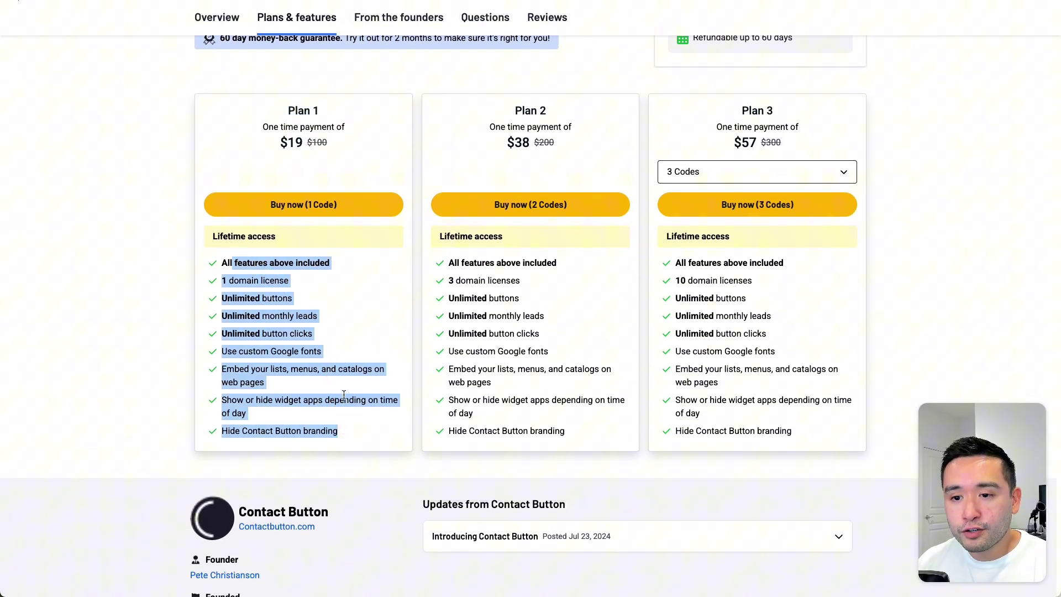
{"action": "left_click_drag", "start_coordinate": [303, 279], "coordinate": [218, 275]}
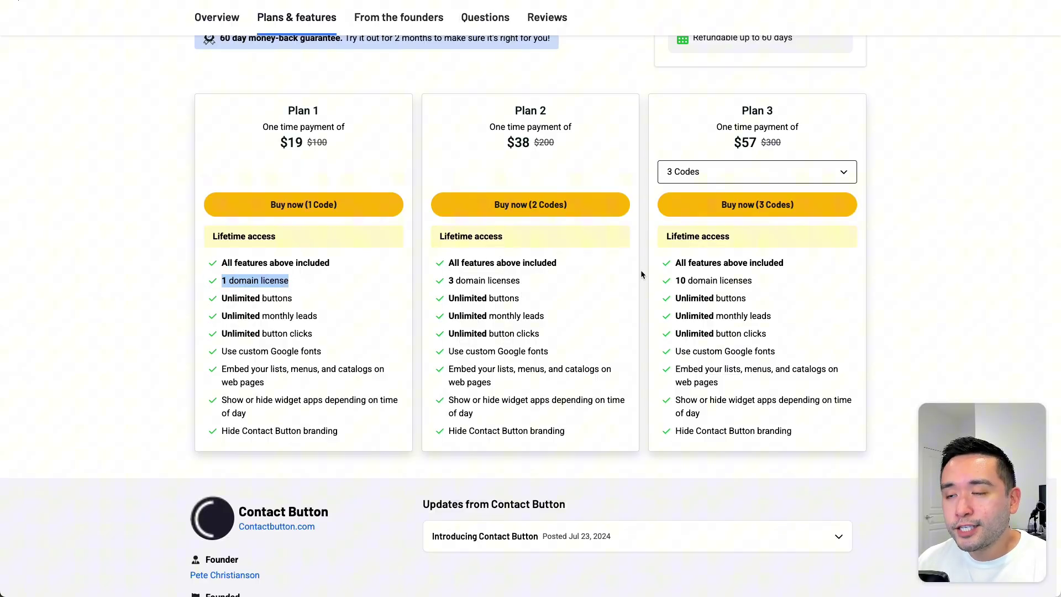
Step: Switch the third plan card to 5 Codes and highlight Plan 5's unlimited domain licenses
{"action": "left_click", "coordinate": [761, 171]}
{"action": "left_click", "coordinate": [685, 244]}
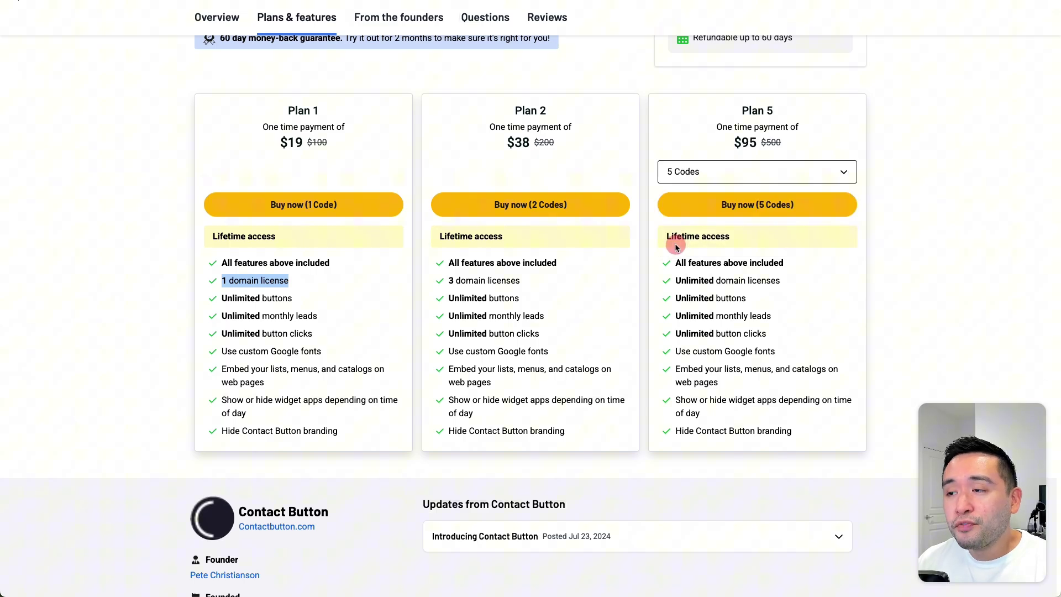
{"action": "left_click_drag", "start_coordinate": [675, 281], "coordinate": [785, 280]}
{"action": "left_click", "coordinate": [785, 280]}
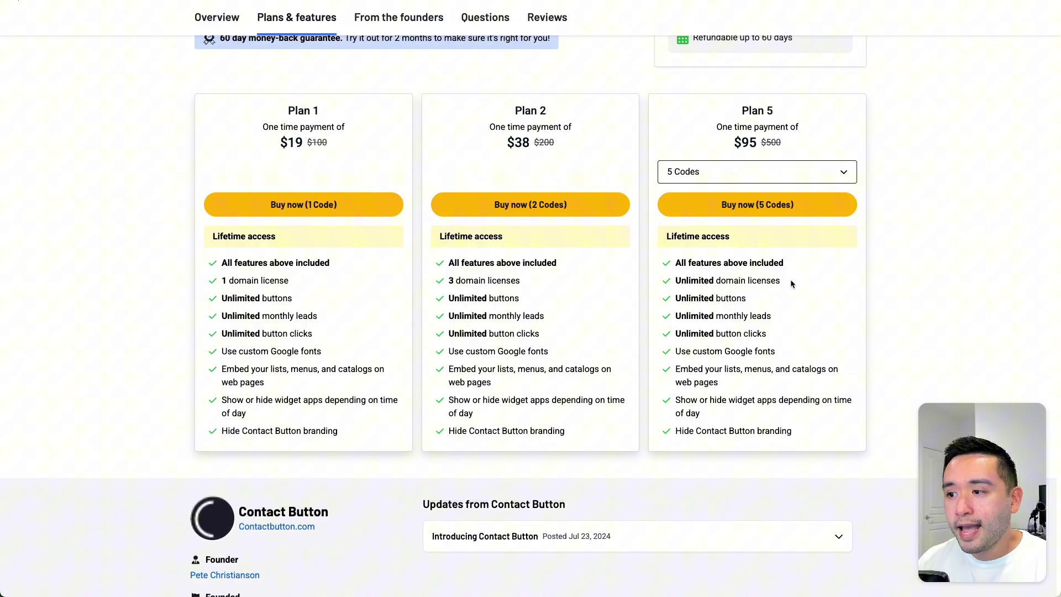
{"action": "left_click_drag", "start_coordinate": [698, 280], "coordinate": [800, 288]}
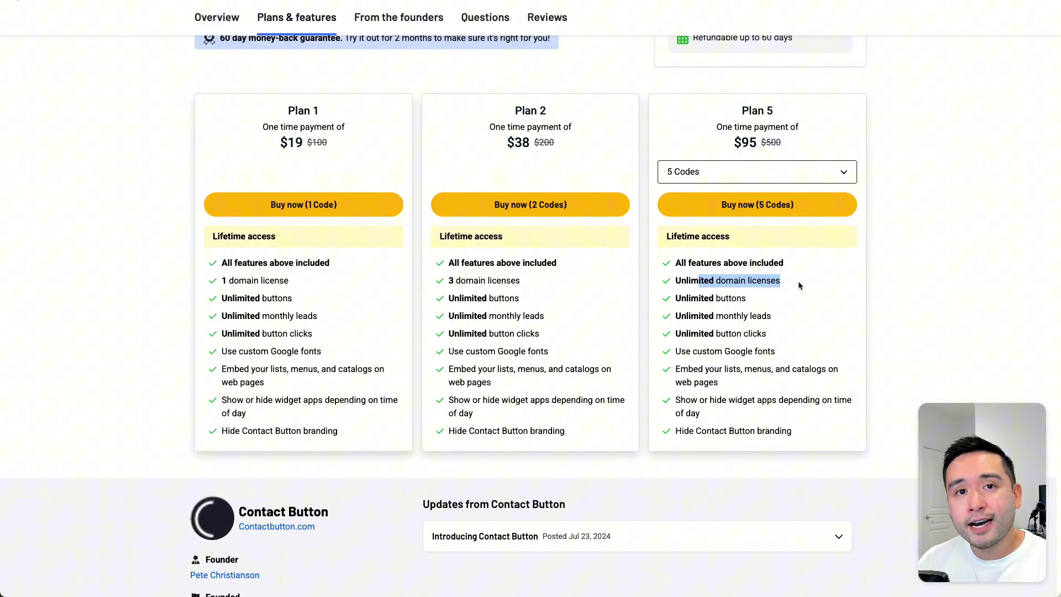
{"action": "left_click", "coordinate": [795, 282]}
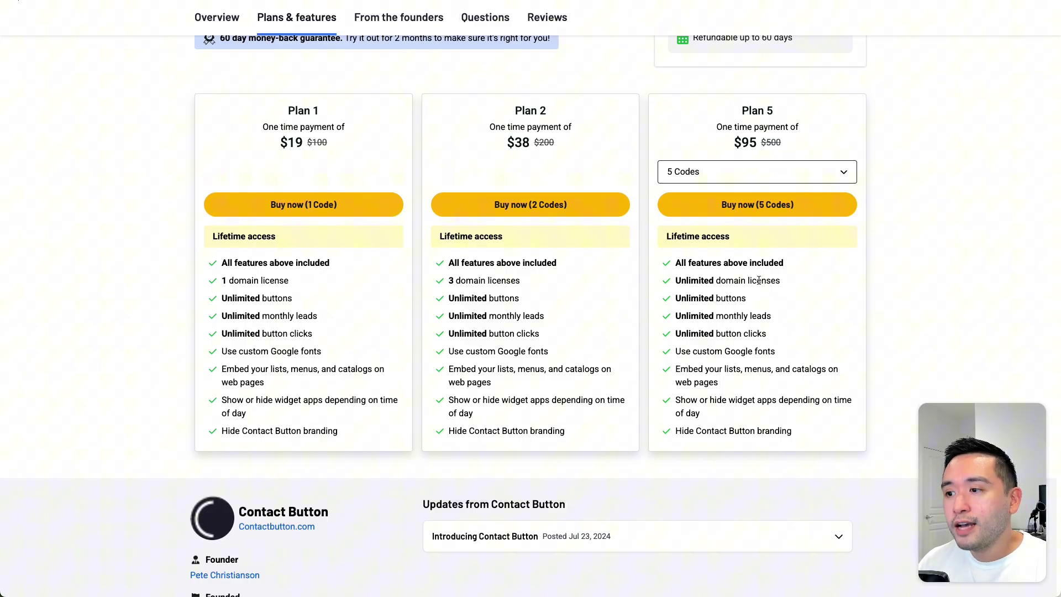
Step: Scroll back to Plan 5 and highlight its $95 price
{"action": "scroll", "coordinate": [740, 287], "scroll_direction": "up", "scroll_amount": 3}
{"action": "scroll", "coordinate": [743, 289], "scroll_direction": "up", "scroll_amount": 1}
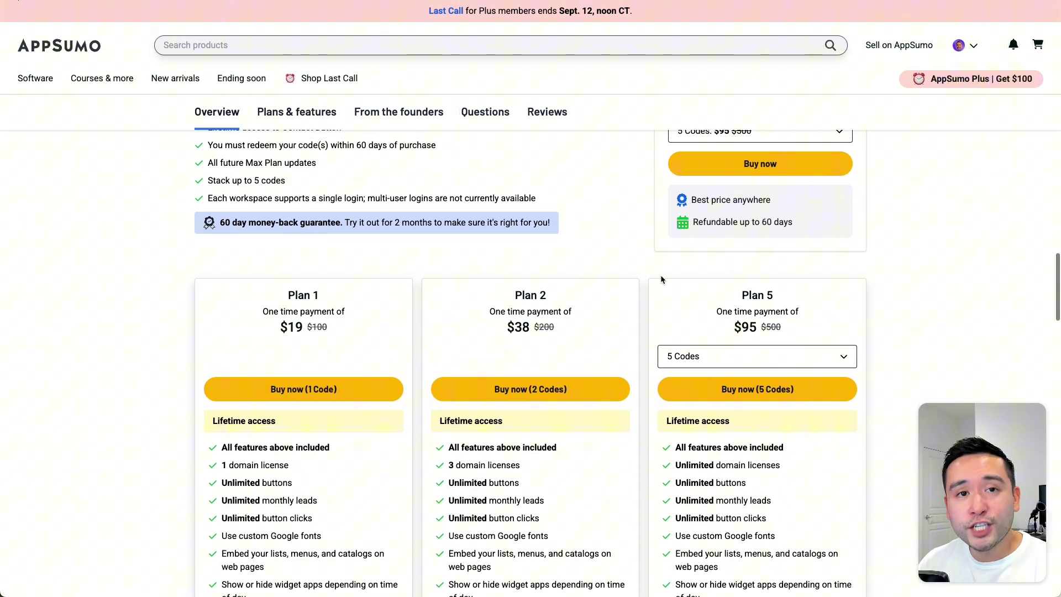
{"action": "scroll", "coordinate": [658, 271], "scroll_direction": "down", "scroll_amount": 2}
{"action": "scroll", "coordinate": [655, 273], "scroll_direction": "down", "scroll_amount": 1}
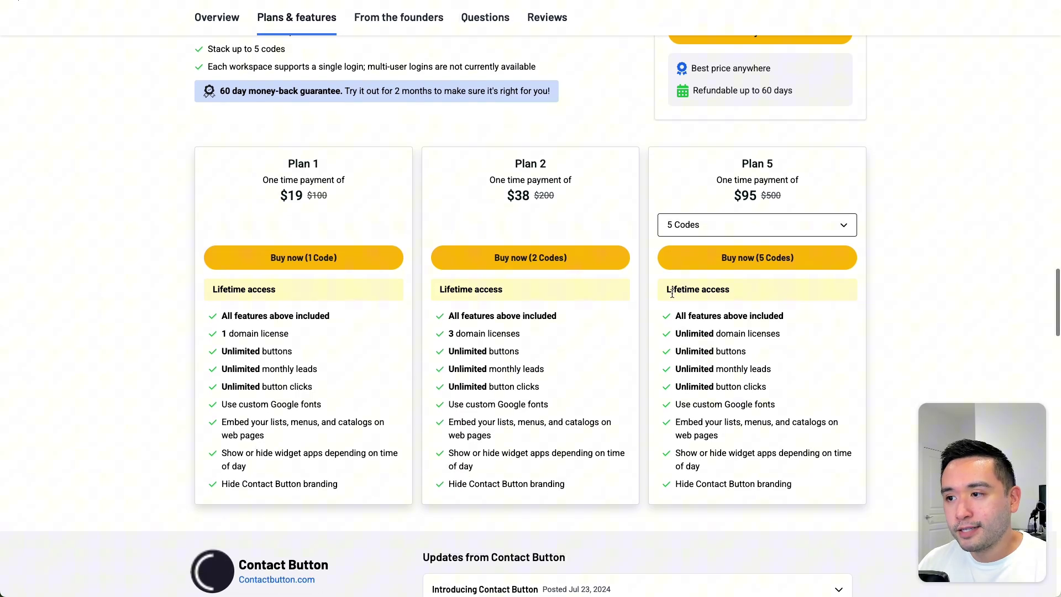
{"action": "left_click_drag", "start_coordinate": [730, 199], "coordinate": [727, 196]}
Step: Review the Button Analytics and App Analytics dashboard sections, then go to the Leads page
{"action": "left_click", "coordinate": [752, 196]}
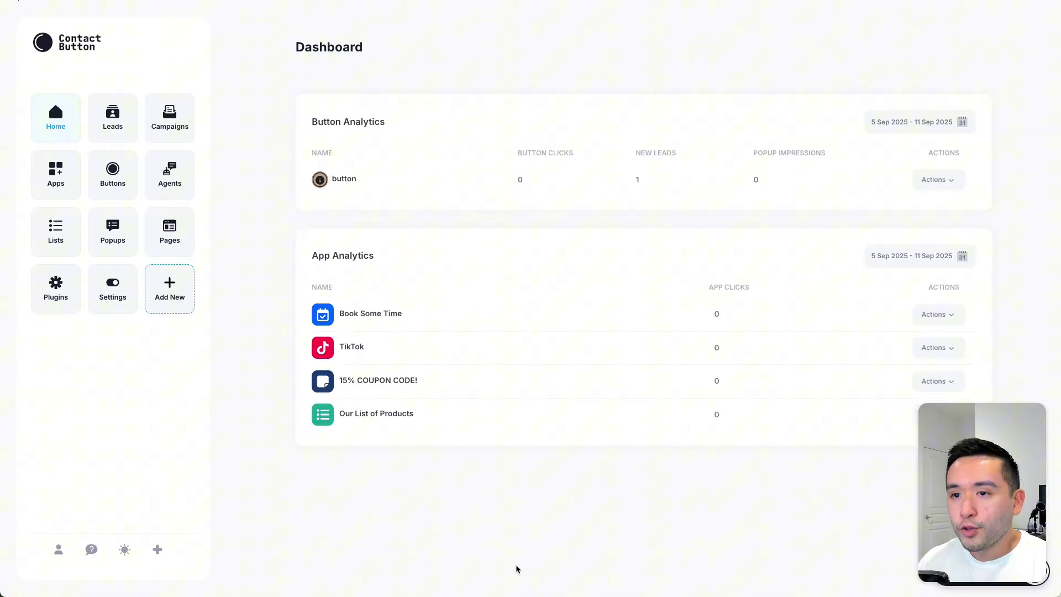
{"action": "left_click_drag", "start_coordinate": [354, 197], "coordinate": [296, 171]}
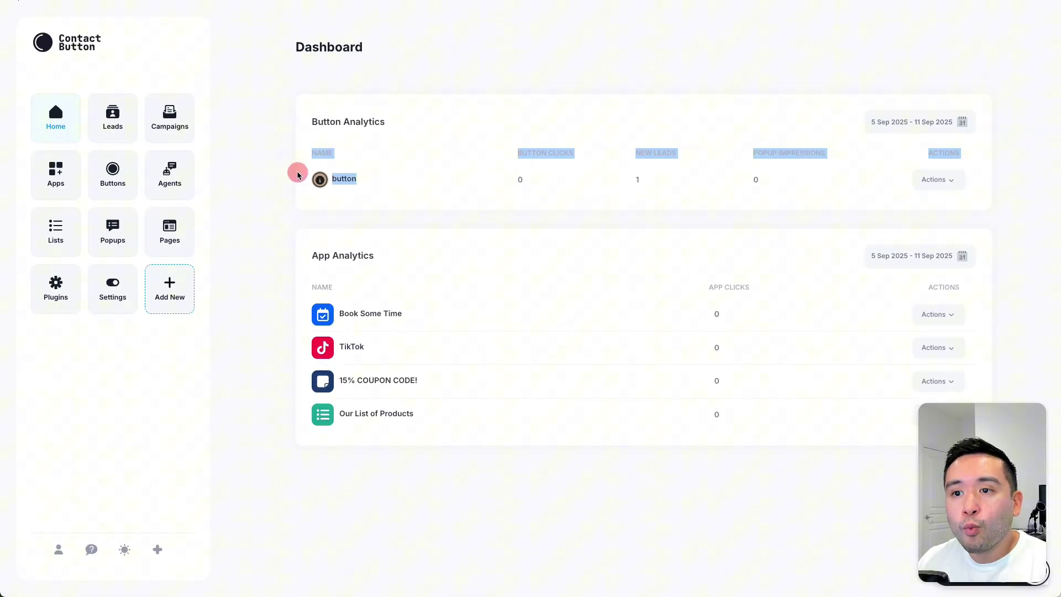
{"action": "left_click", "coordinate": [280, 178]}
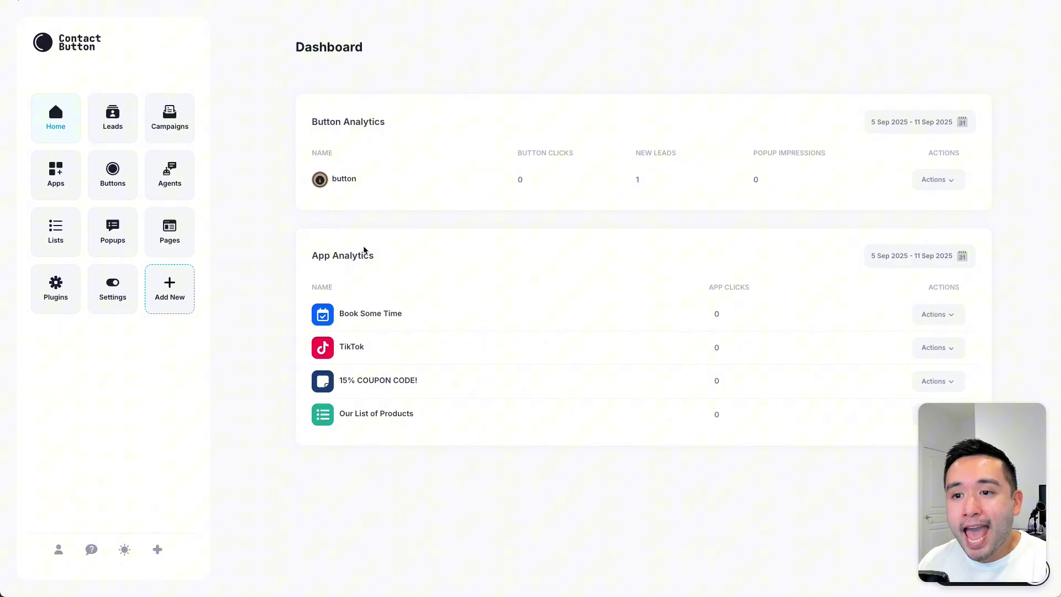
{"action": "left_click_drag", "start_coordinate": [310, 256], "coordinate": [384, 261]}
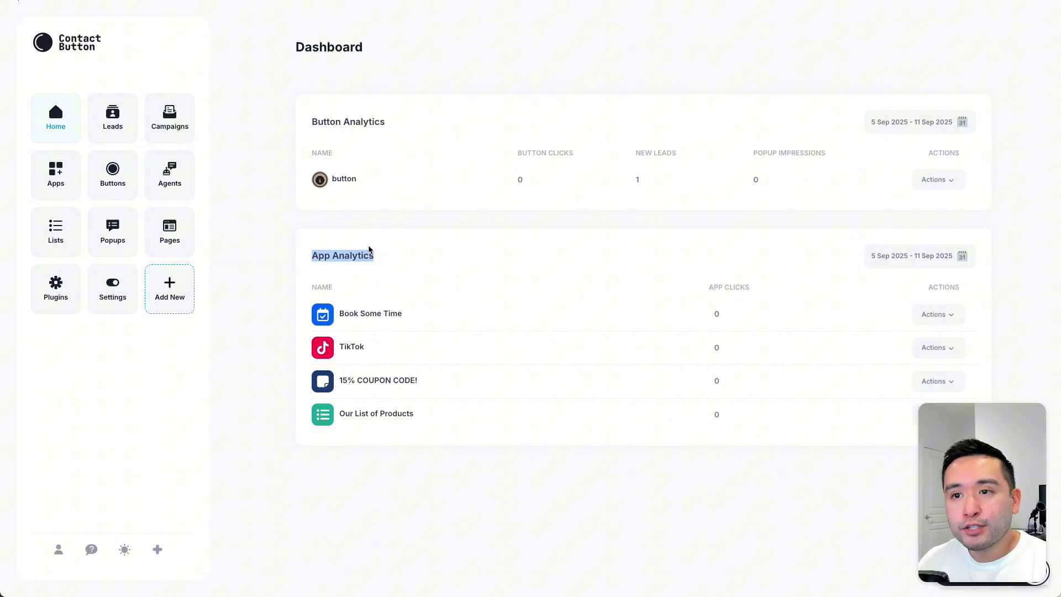
{"action": "left_click", "coordinate": [358, 219]}
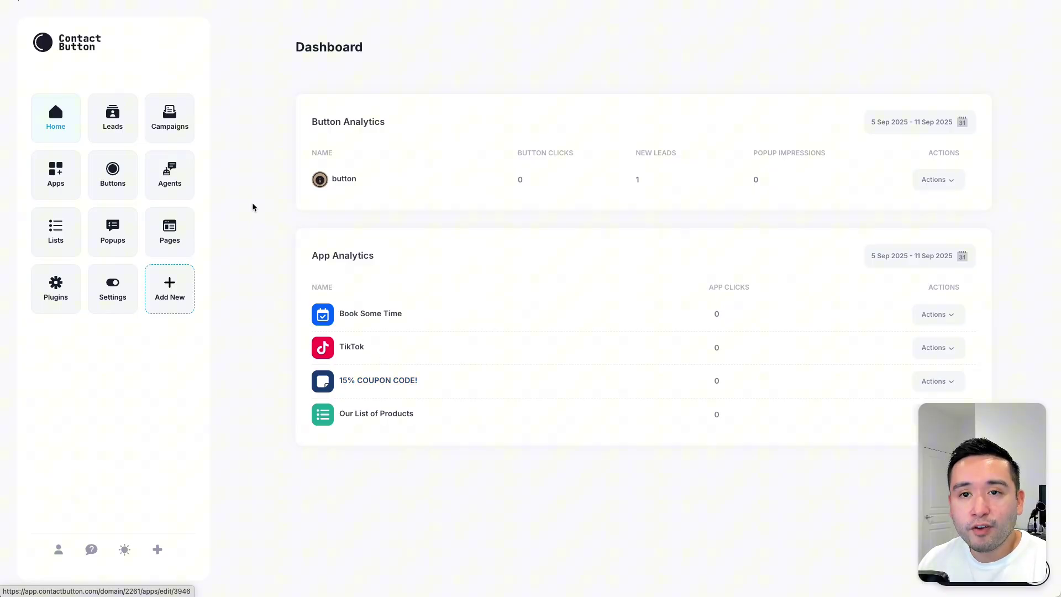
{"action": "left_click", "coordinate": [114, 117]}
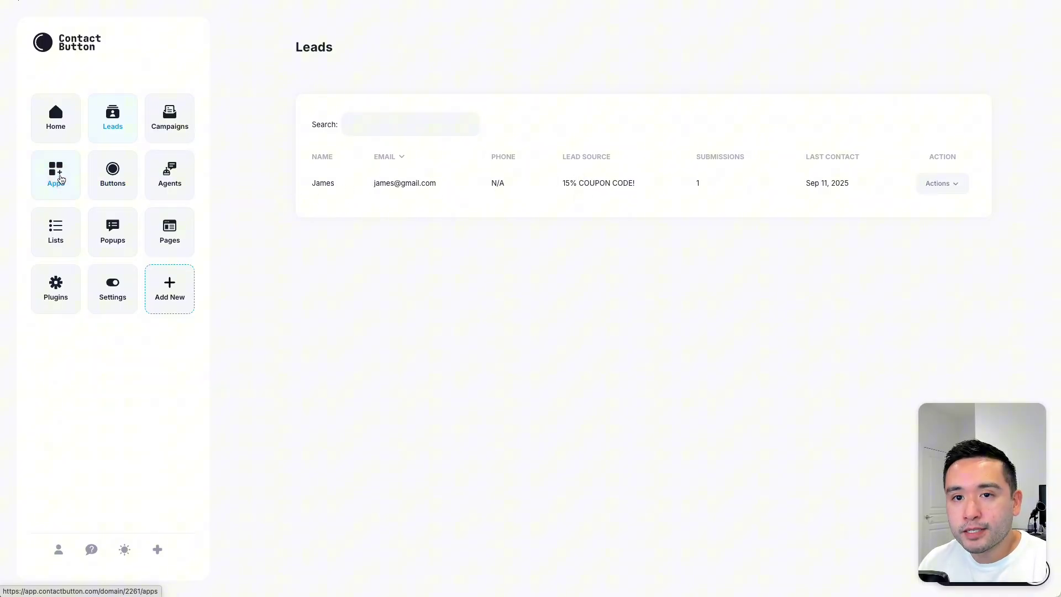
Step: Show the Apps page listing 15% COUPON CODE!, Book Some Time and TikTok
{"action": "left_click", "coordinate": [61, 179]}
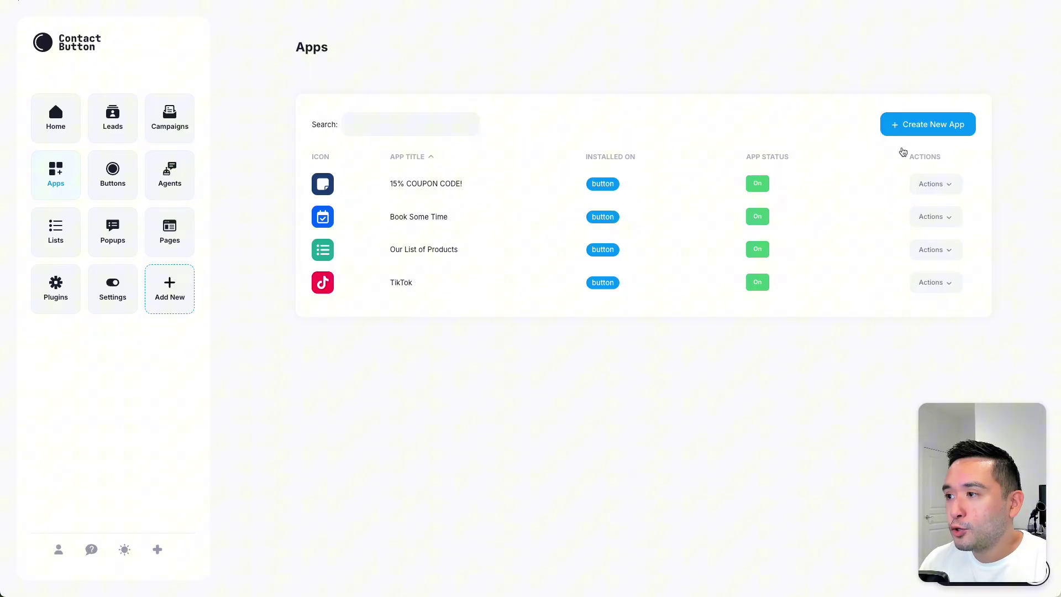
{"action": "left_click", "coordinate": [921, 127]}
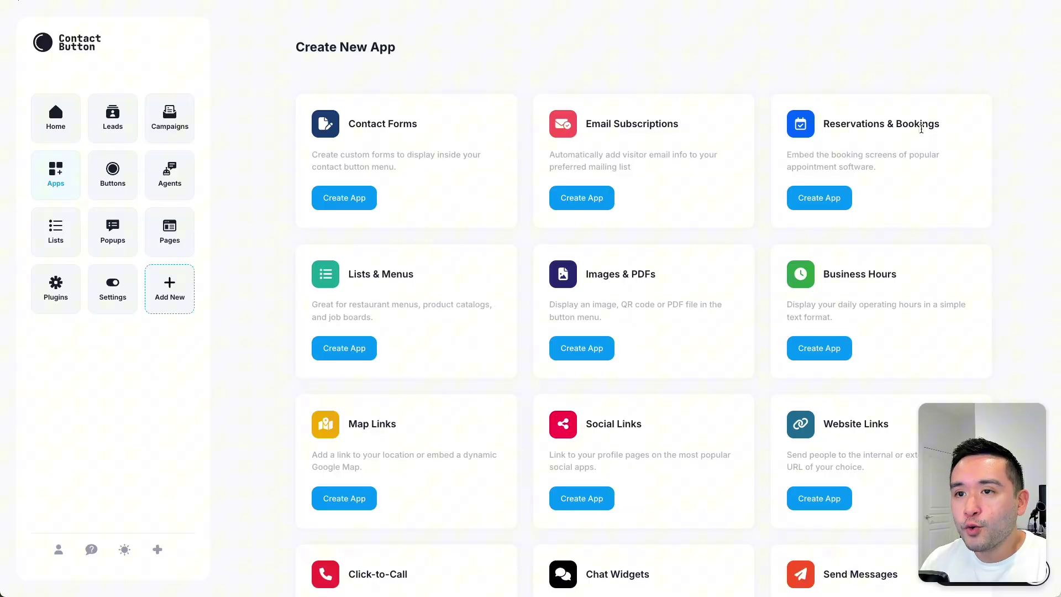
{"action": "scroll", "coordinate": [746, 173], "scroll_direction": "down", "scroll_amount": 3}
{"action": "scroll", "coordinate": [747, 173], "scroll_direction": "down", "scroll_amount": 2}
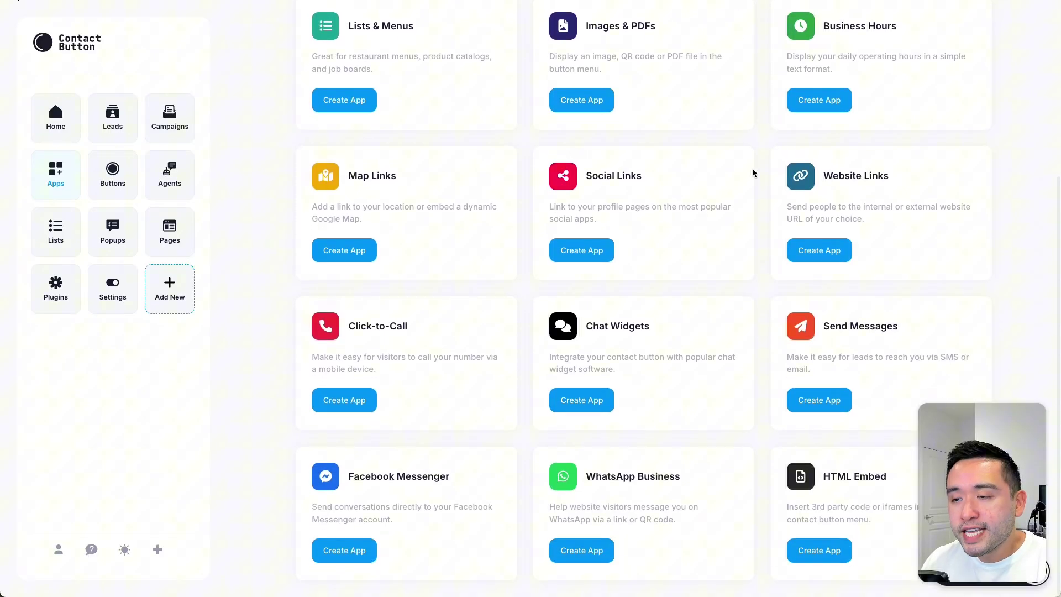
{"action": "scroll", "coordinate": [725, 173], "scroll_direction": "up", "scroll_amount": 3}
{"action": "scroll", "coordinate": [726, 174], "scroll_direction": "up", "scroll_amount": 2}
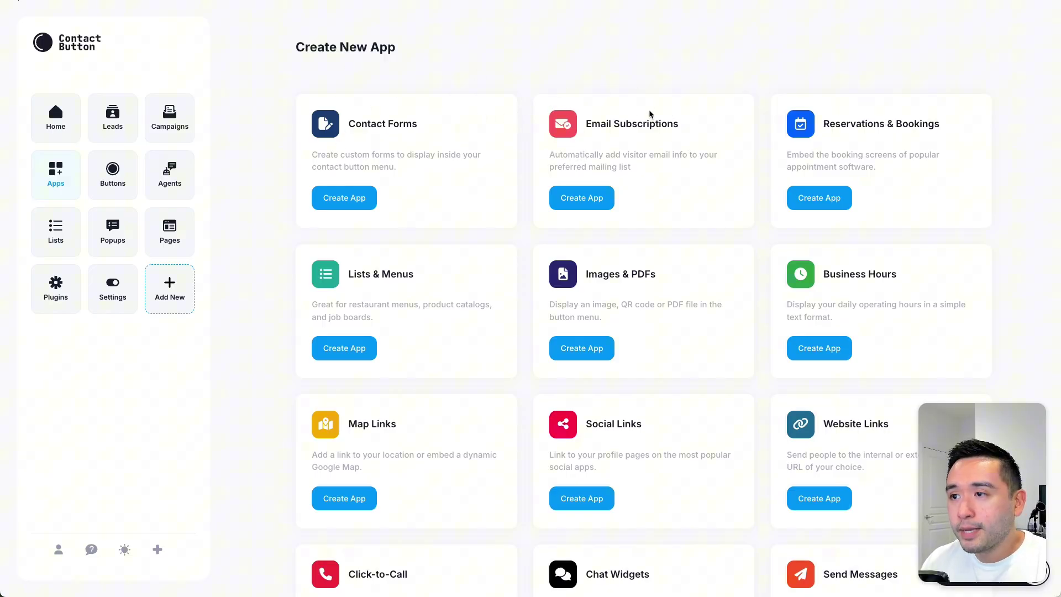
{"action": "scroll", "coordinate": [652, 110], "scroll_direction": "down", "scroll_amount": 1}
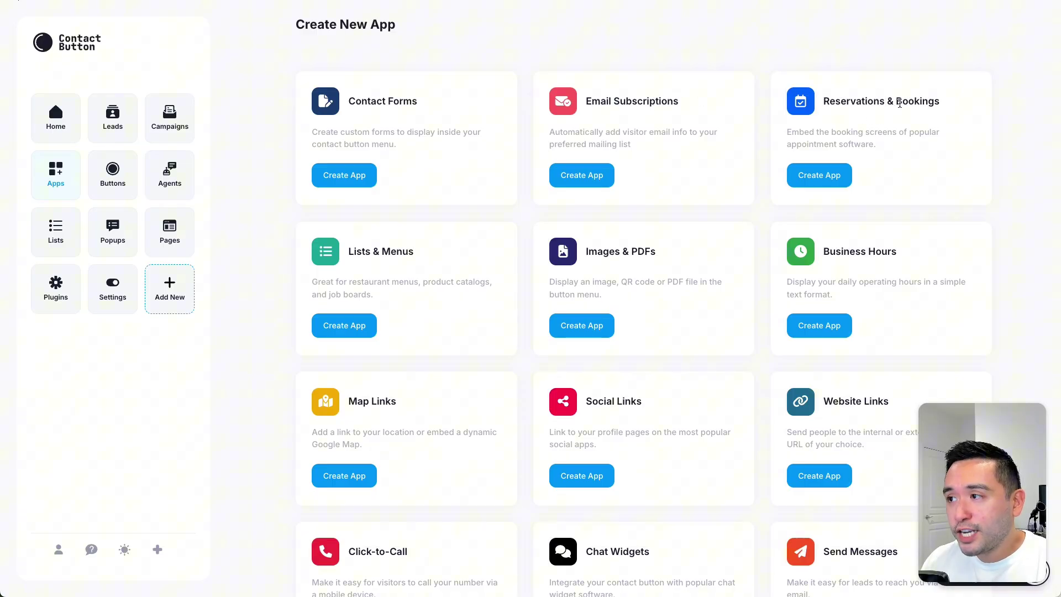
{"action": "scroll", "coordinate": [897, 105], "scroll_direction": "down", "scroll_amount": 3}
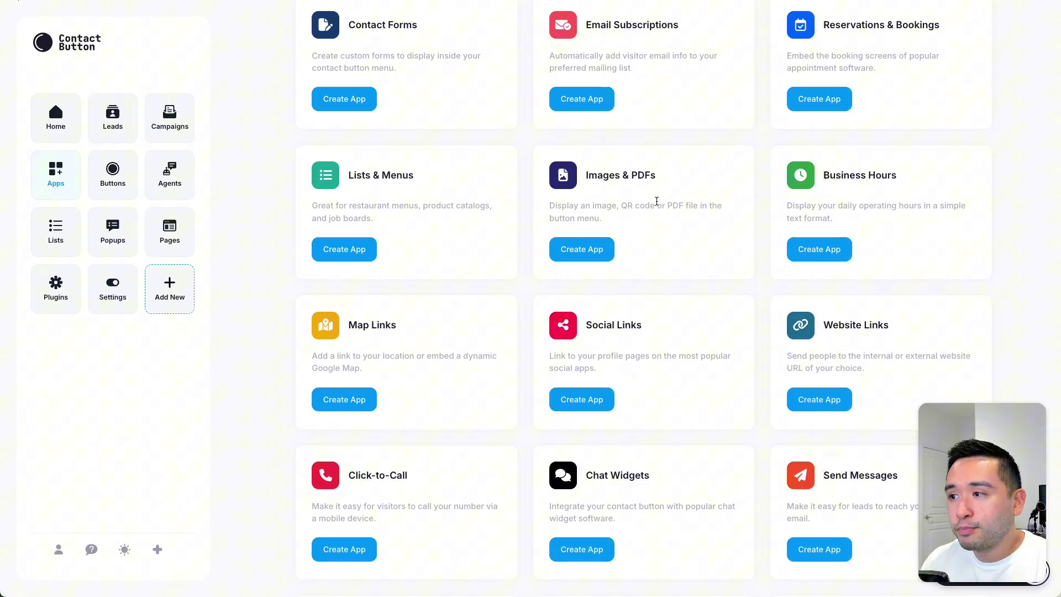
{"action": "scroll", "coordinate": [656, 201], "scroll_direction": "down", "scroll_amount": 1}
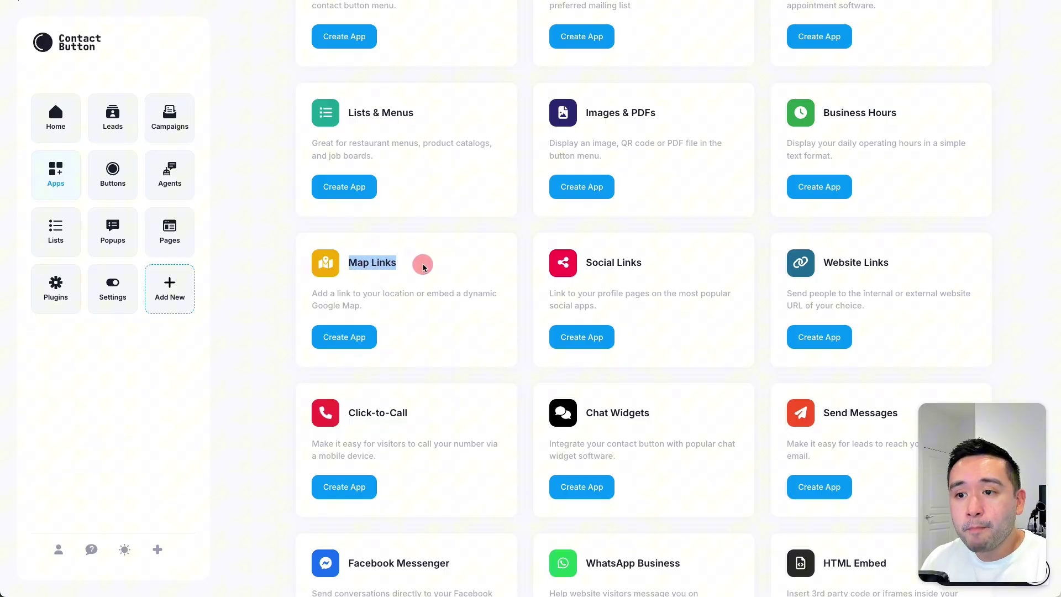
{"action": "left_click_drag", "start_coordinate": [349, 264], "coordinate": [421, 266]}
{"action": "left_click_drag", "start_coordinate": [585, 263], "coordinate": [659, 268]}
{"action": "left_click", "coordinate": [656, 267]}
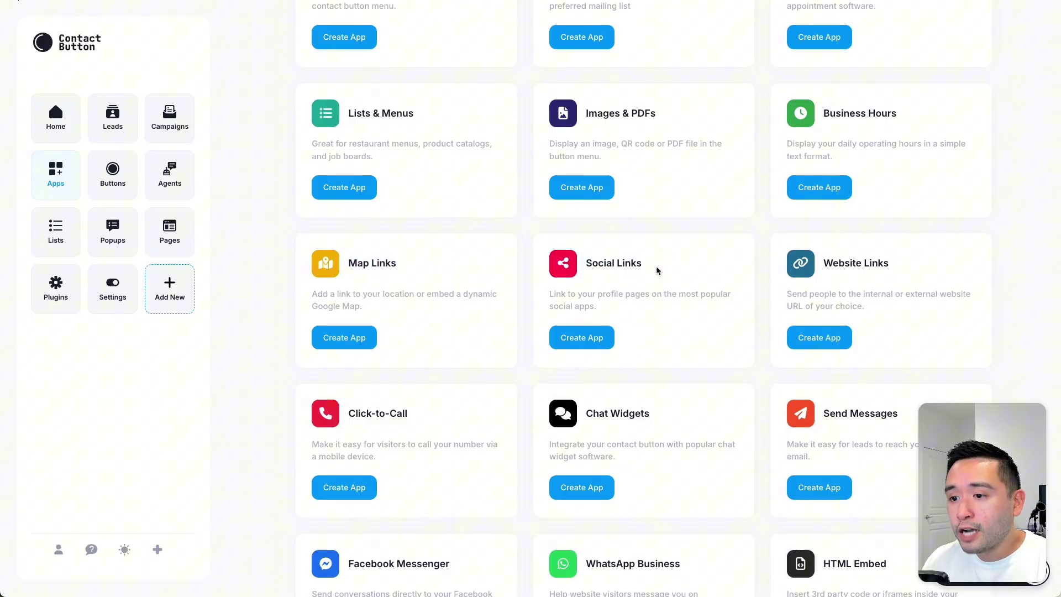
{"action": "scroll", "coordinate": [659, 267], "scroll_direction": "down", "scroll_amount": 1}
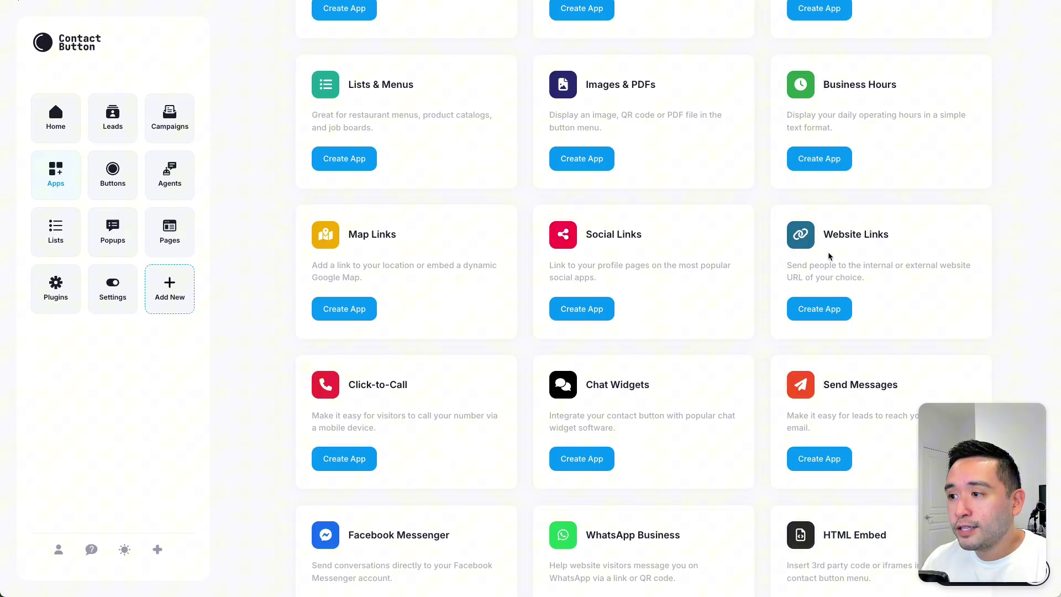
{"action": "scroll", "coordinate": [840, 238], "scroll_direction": "down", "scroll_amount": 2}
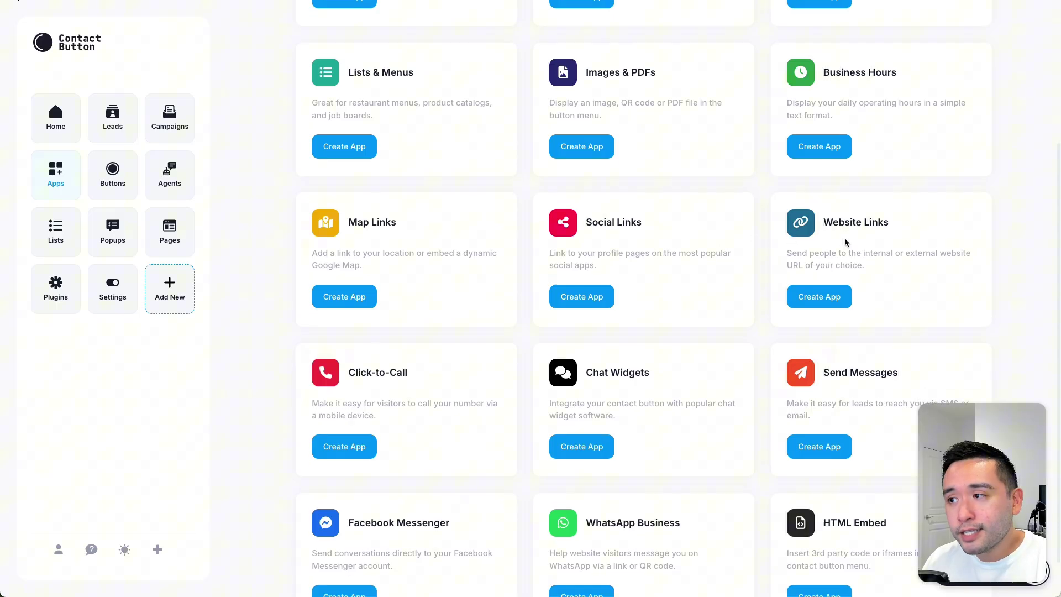
{"action": "scroll", "coordinate": [840, 237], "scroll_direction": "down", "scroll_amount": 1}
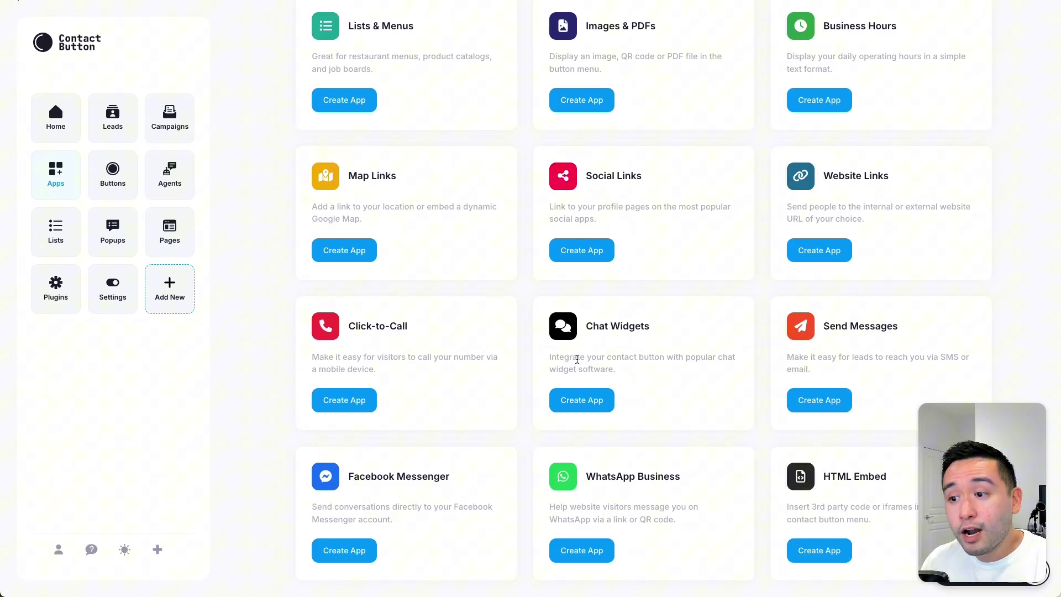
{"action": "left_click_drag", "start_coordinate": [559, 358], "coordinate": [721, 366]}
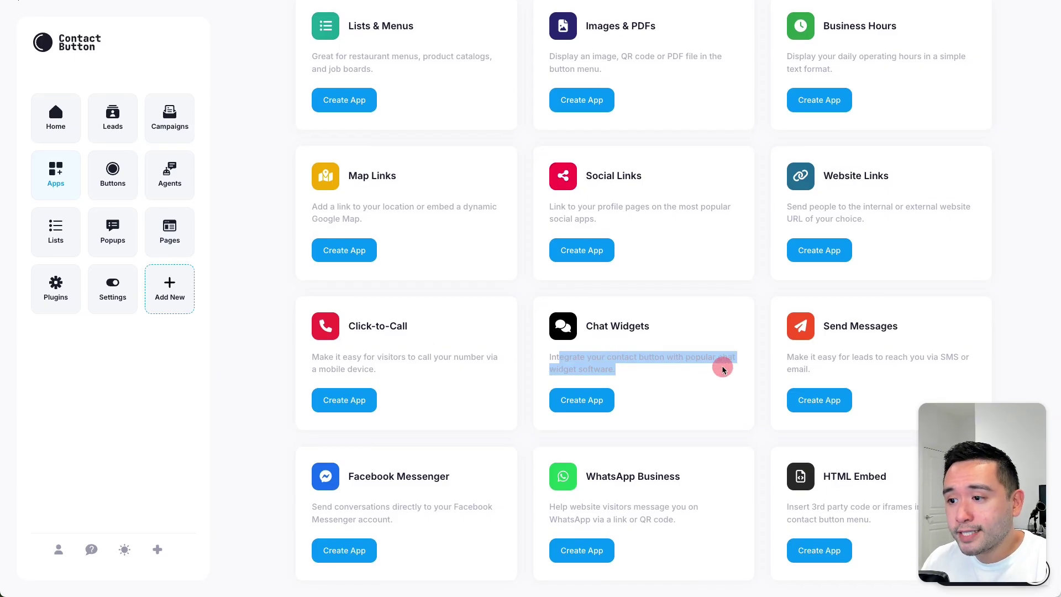
{"action": "left_click", "coordinate": [671, 365]}
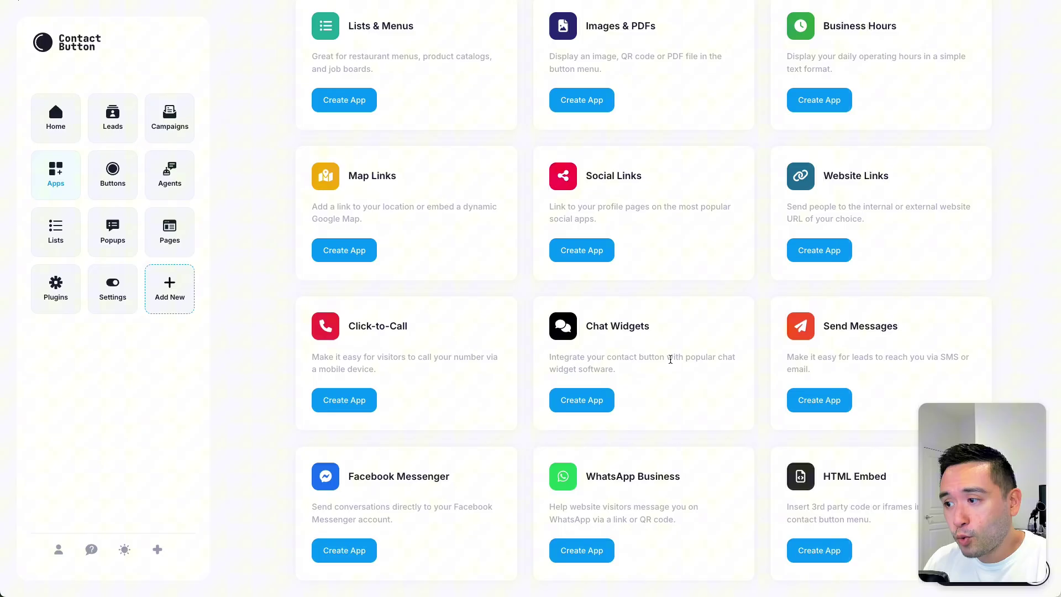
{"action": "left_click_drag", "start_coordinate": [861, 356], "coordinate": [962, 357]}
{"action": "left_click", "coordinate": [879, 358]}
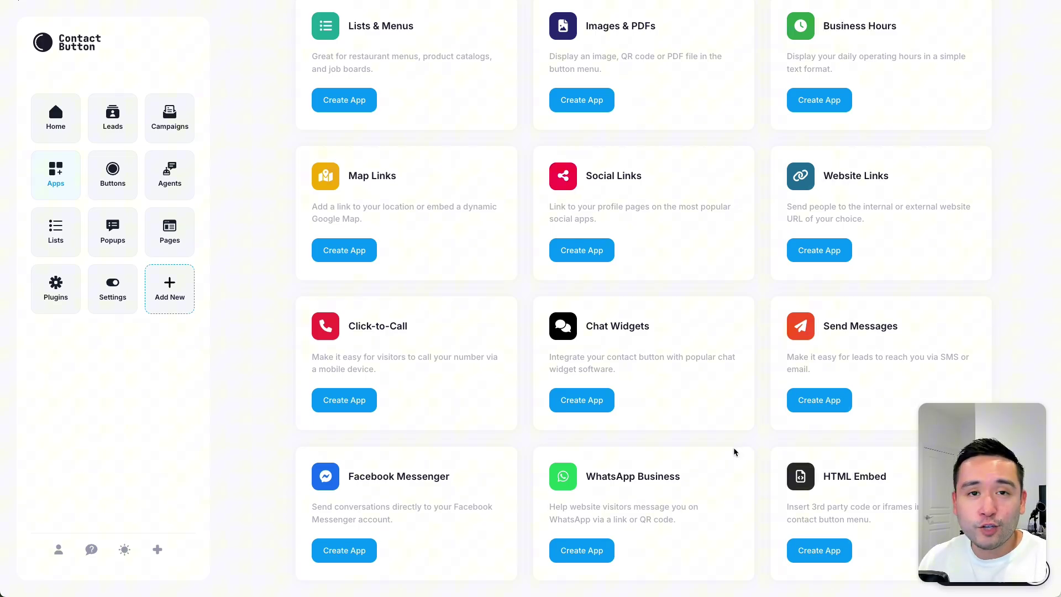
{"action": "scroll", "coordinate": [518, 445], "scroll_direction": "up", "scroll_amount": 5}
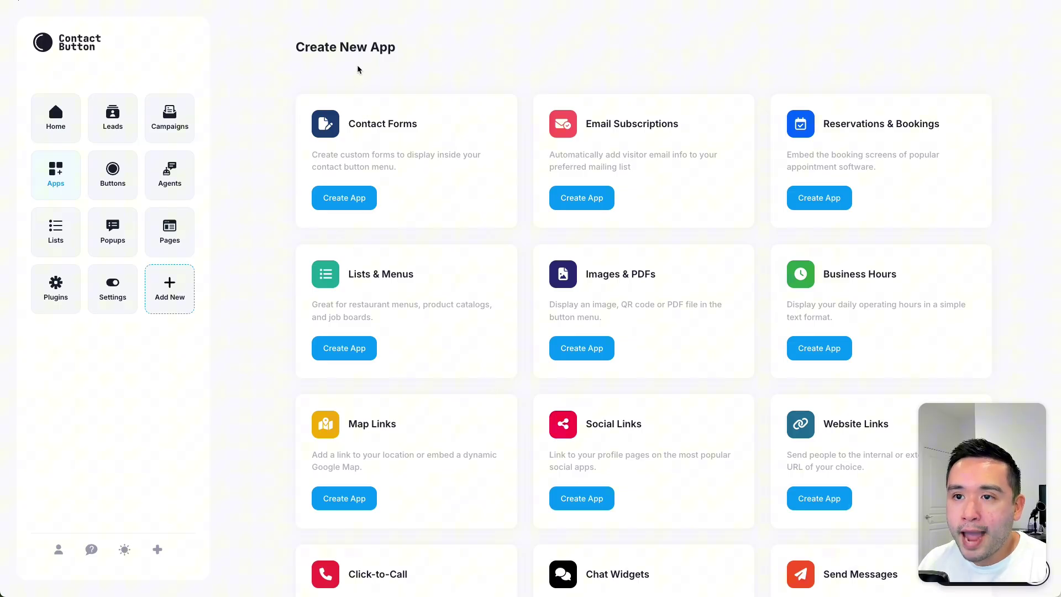
Step: Start editing the 15% COUPON CODE! app from the Apps list
{"action": "left_click", "coordinate": [53, 175]}
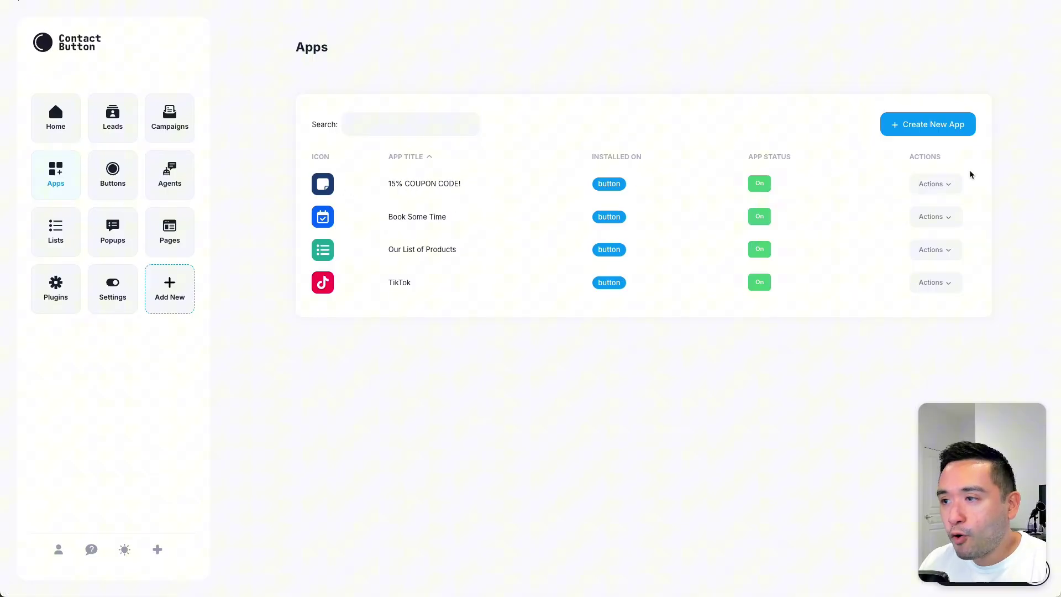
{"action": "left_click", "coordinate": [949, 183]}
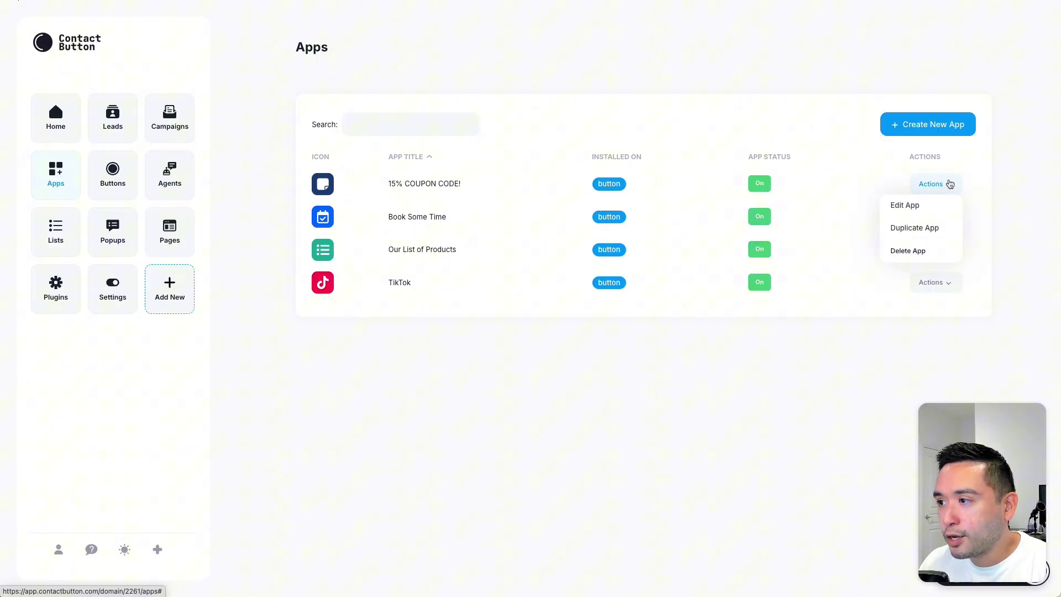
{"action": "left_click", "coordinate": [907, 206]}
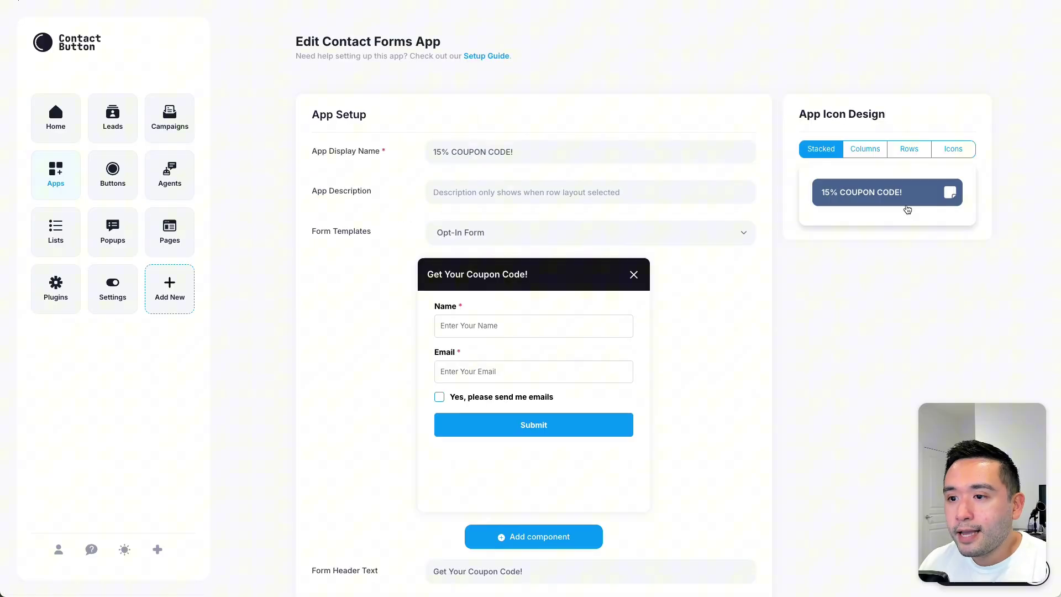
{"action": "scroll", "coordinate": [455, 174], "scroll_direction": "down", "scroll_amount": 2}
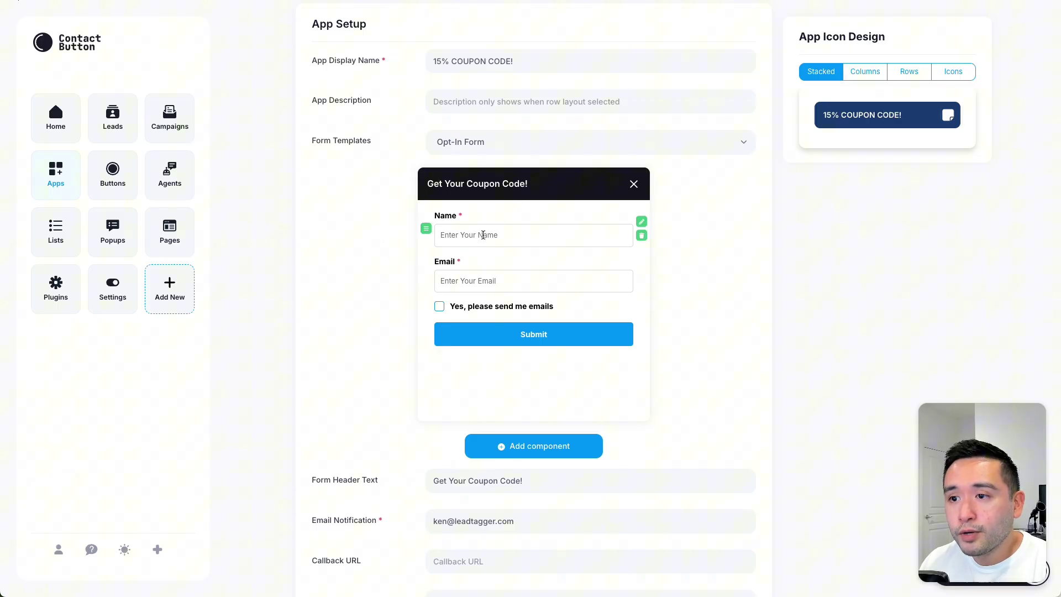
{"action": "mouse_move", "coordinate": [426, 276]}
{"action": "left_click_drag", "start_coordinate": [428, 276], "coordinate": [430, 277]}
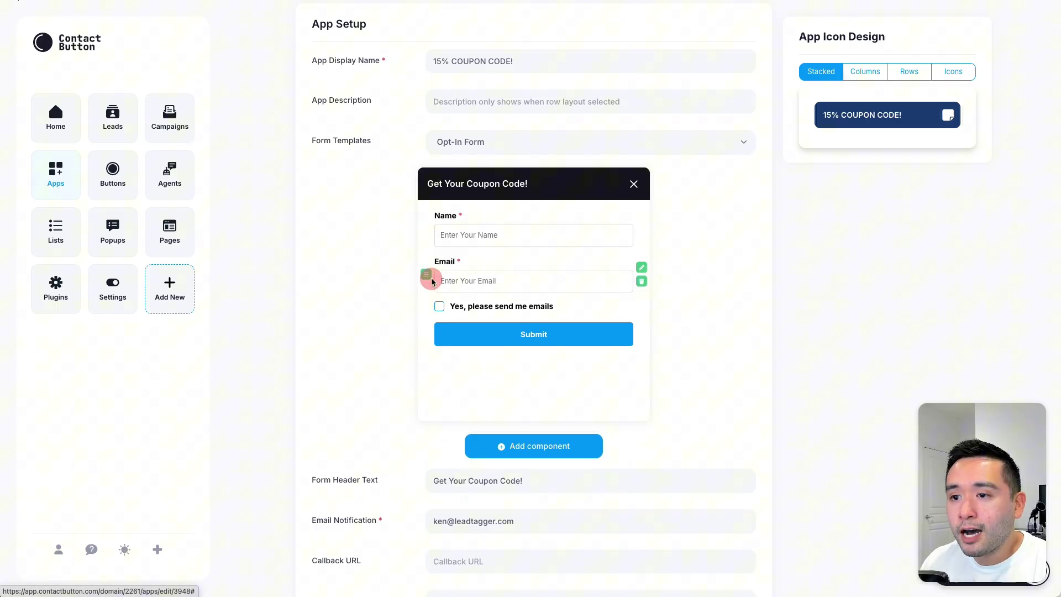
Step: Replace the success message with 'Your coupon code is 15OFF'
{"action": "scroll", "coordinate": [453, 278], "scroll_direction": "down", "scroll_amount": 1}
{"action": "scroll", "coordinate": [455, 273], "scroll_direction": "down", "scroll_amount": 3}
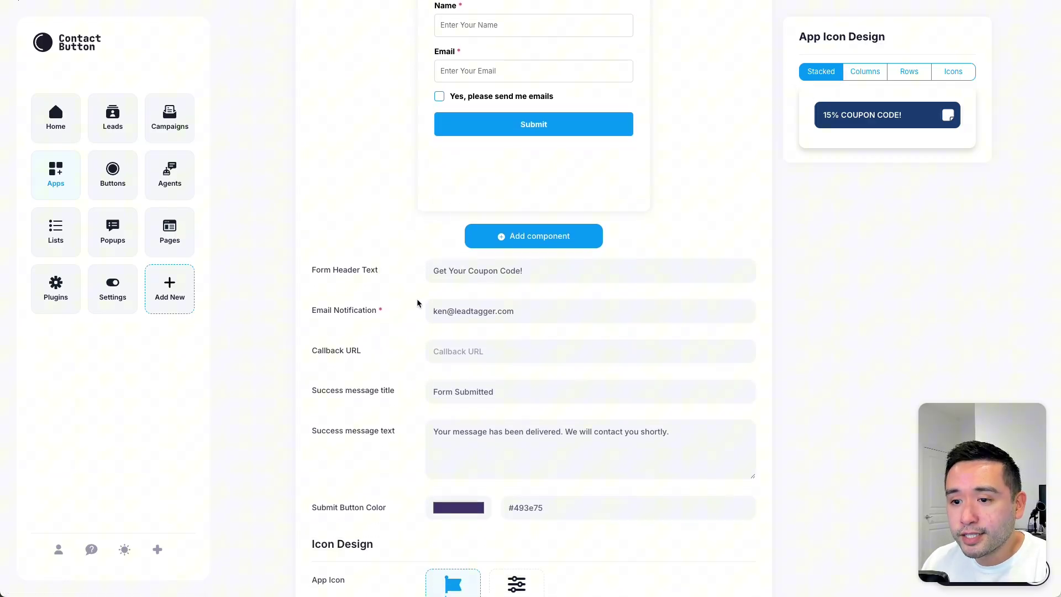
{"action": "scroll", "coordinate": [417, 302], "scroll_direction": "down", "scroll_amount": 2}
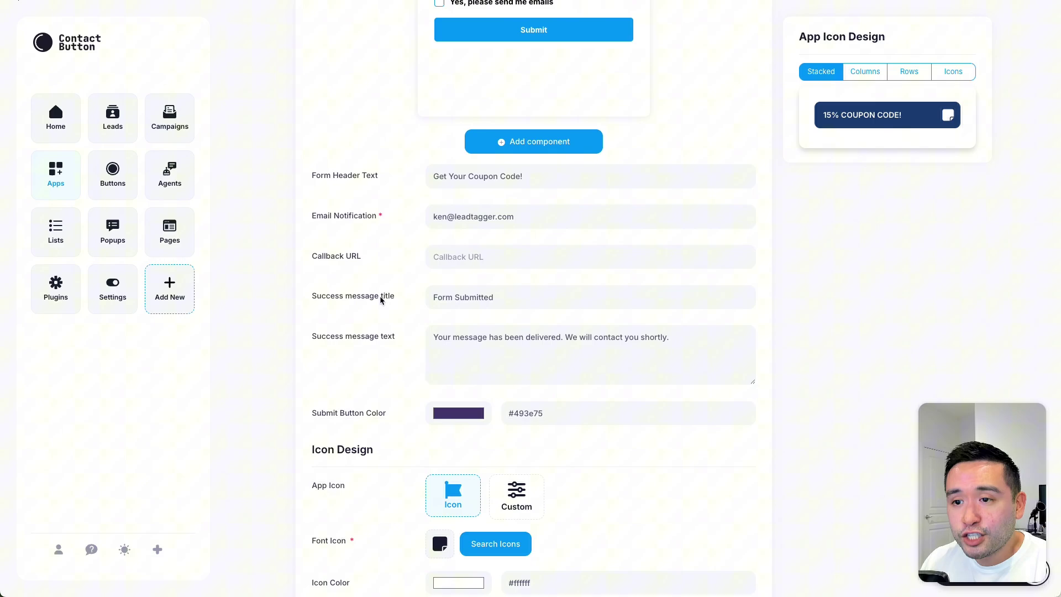
{"action": "triple_click", "coordinate": [433, 338]}
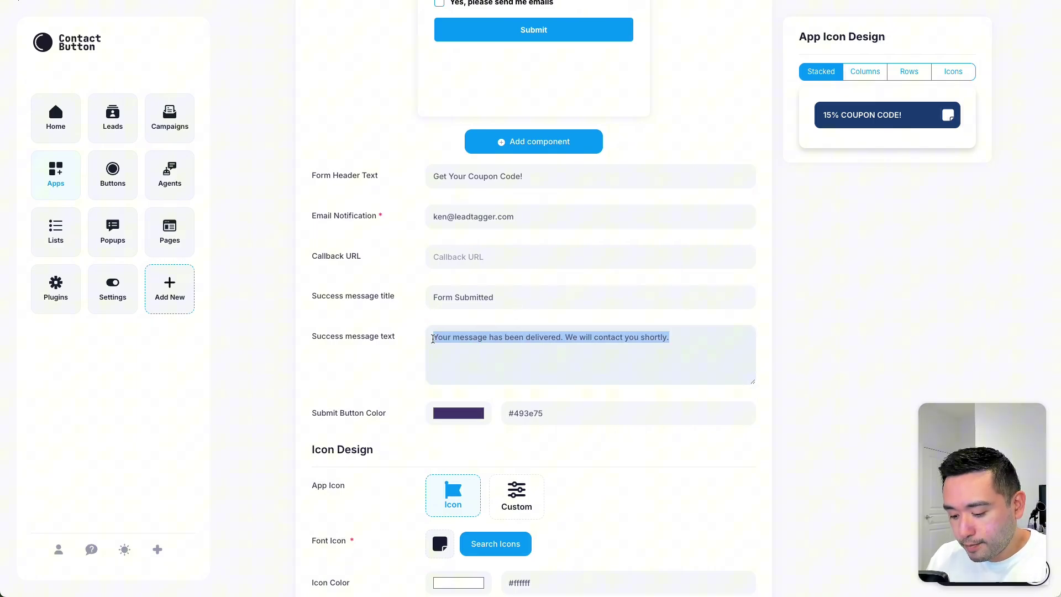
{"action": "type", "text": "Your coupon code is 15OFF"}
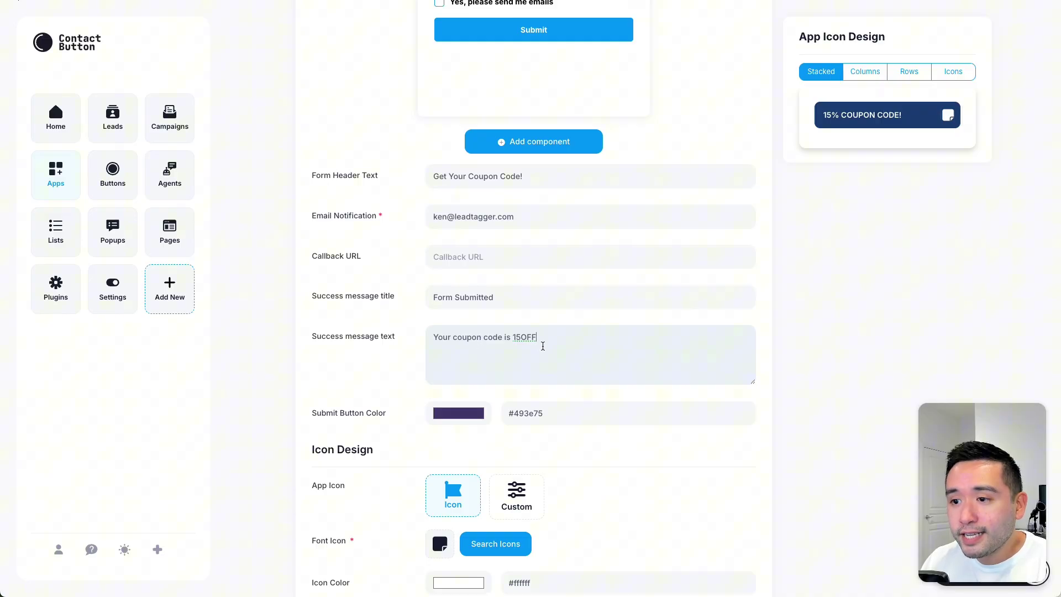
{"action": "scroll", "coordinate": [395, 354], "scroll_direction": "down", "scroll_amount": 4}
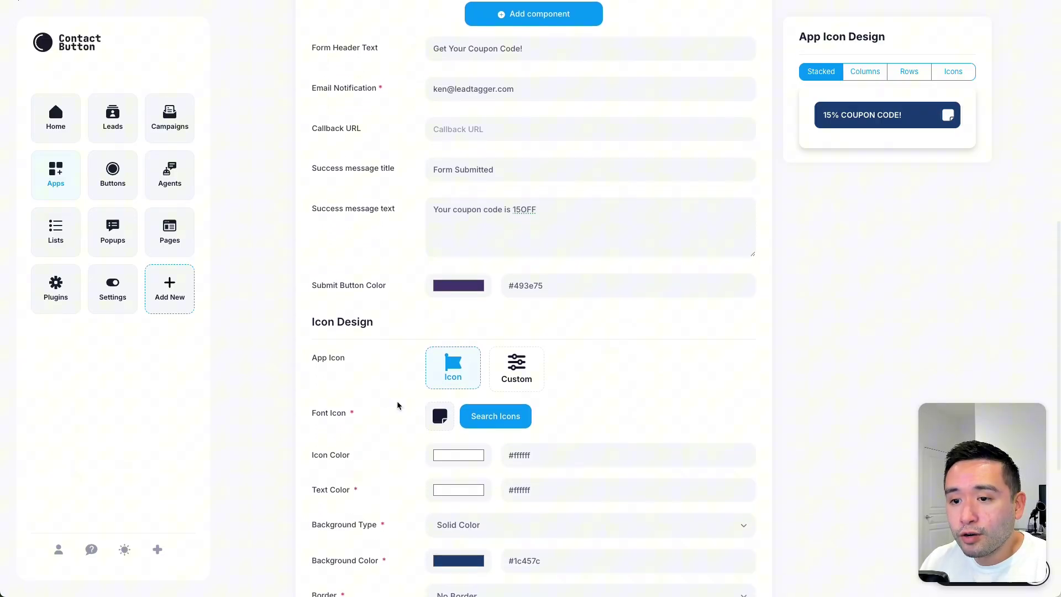
{"action": "scroll", "coordinate": [394, 343], "scroll_direction": "down", "scroll_amount": 4}
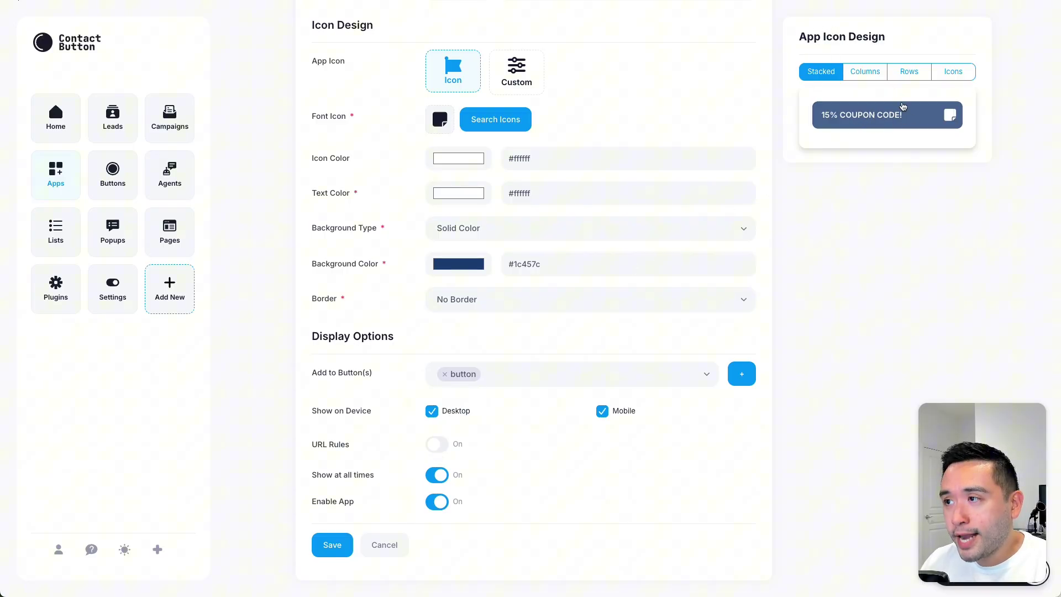
{"action": "scroll", "coordinate": [584, 418], "scroll_direction": "up", "scroll_amount": 5}
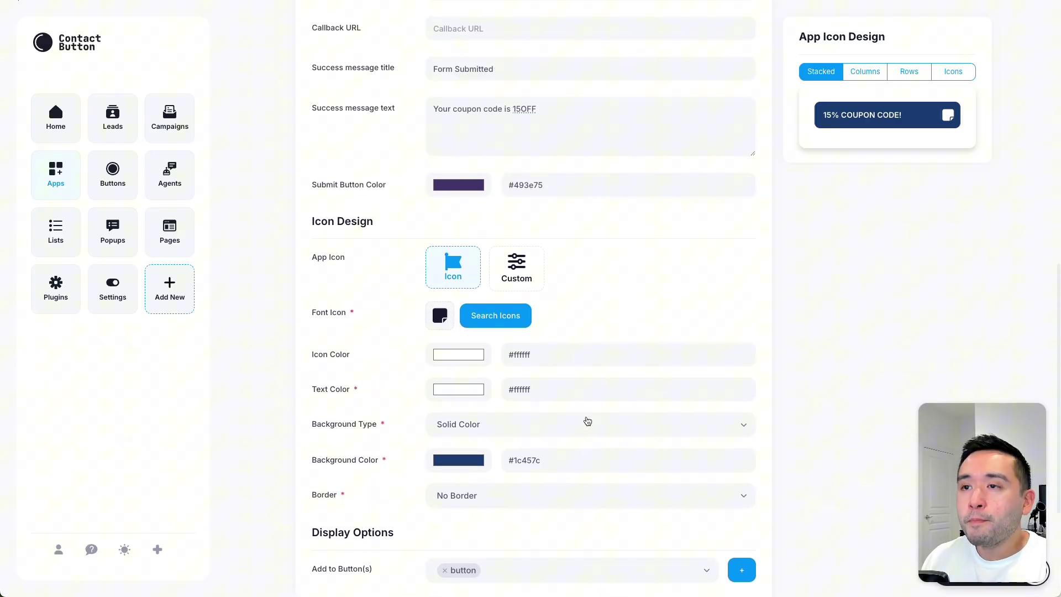
{"action": "scroll", "coordinate": [587, 420], "scroll_direction": "up", "scroll_amount": 7}
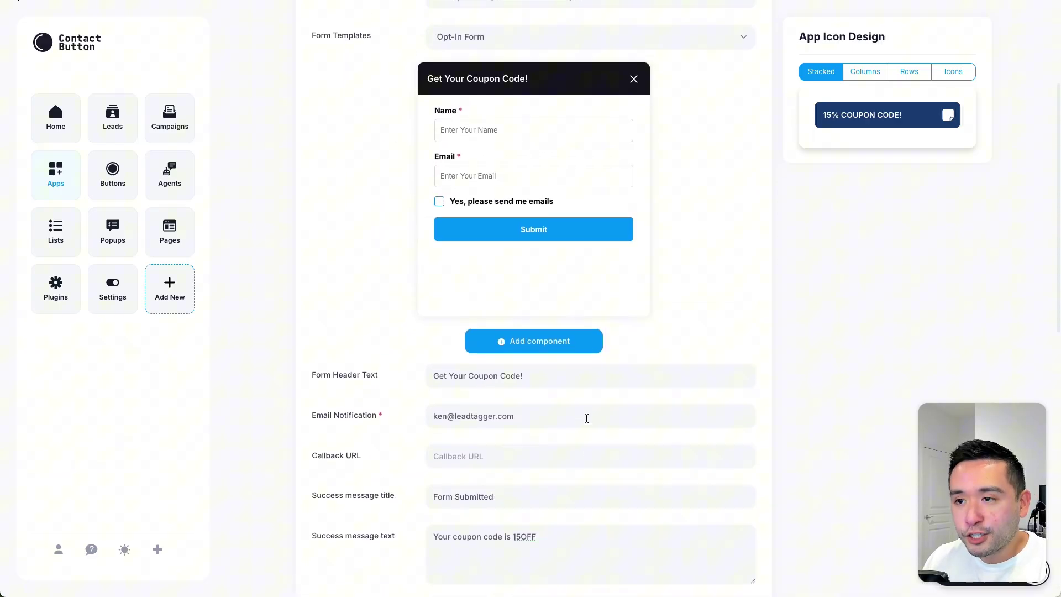
{"action": "scroll", "coordinate": [587, 419], "scroll_direction": "up", "scroll_amount": 3}
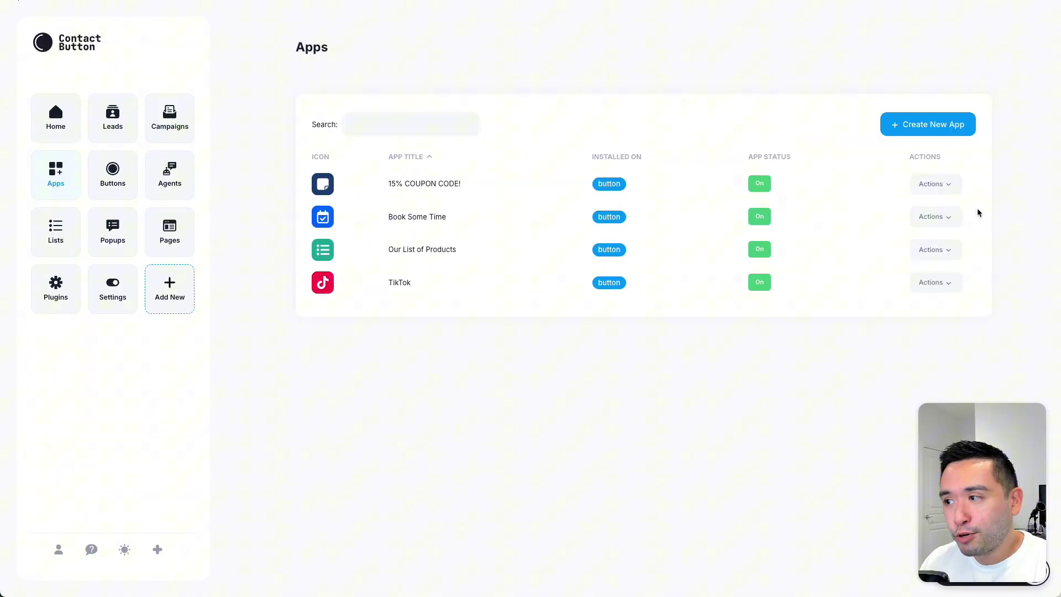
{"action": "left_click", "coordinate": [956, 219]}
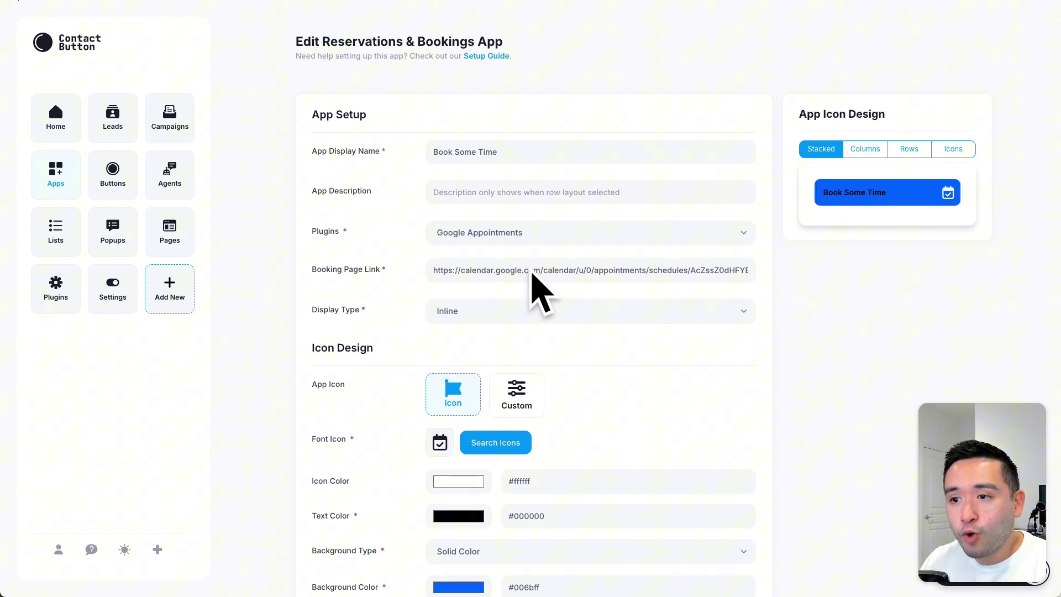
{"action": "left_click", "coordinate": [478, 234]}
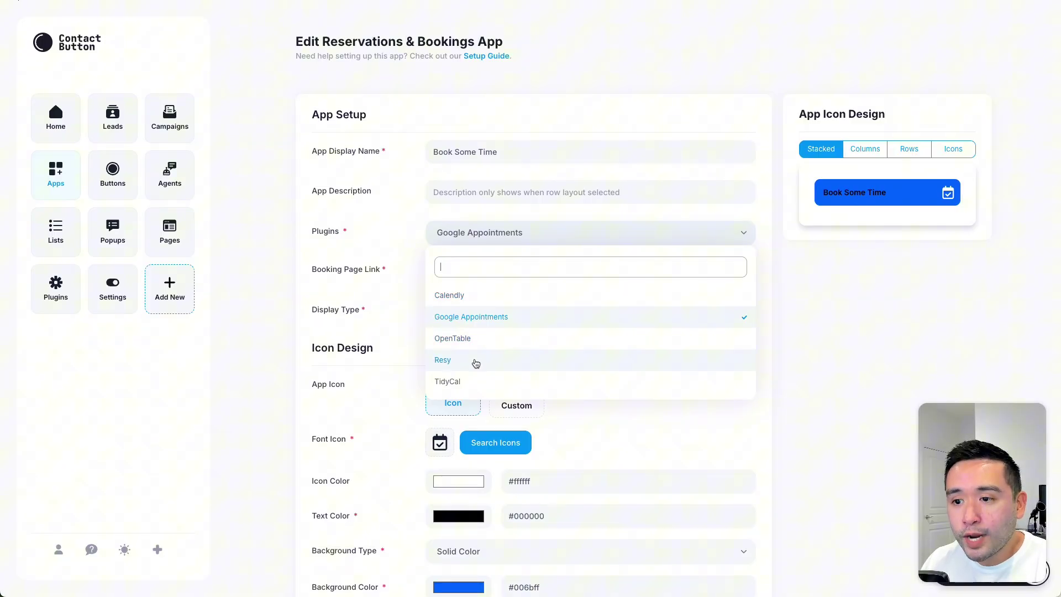
{"action": "scroll", "coordinate": [777, 300], "scroll_direction": "down", "scroll_amount": 2}
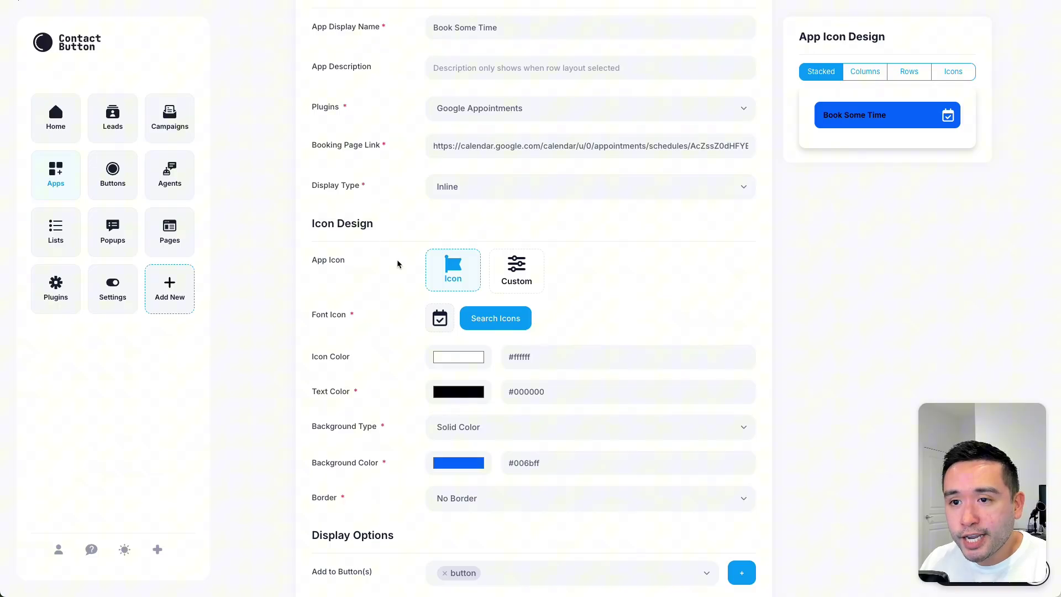
{"action": "scroll", "coordinate": [403, 260], "scroll_direction": "down", "scroll_amount": 3}
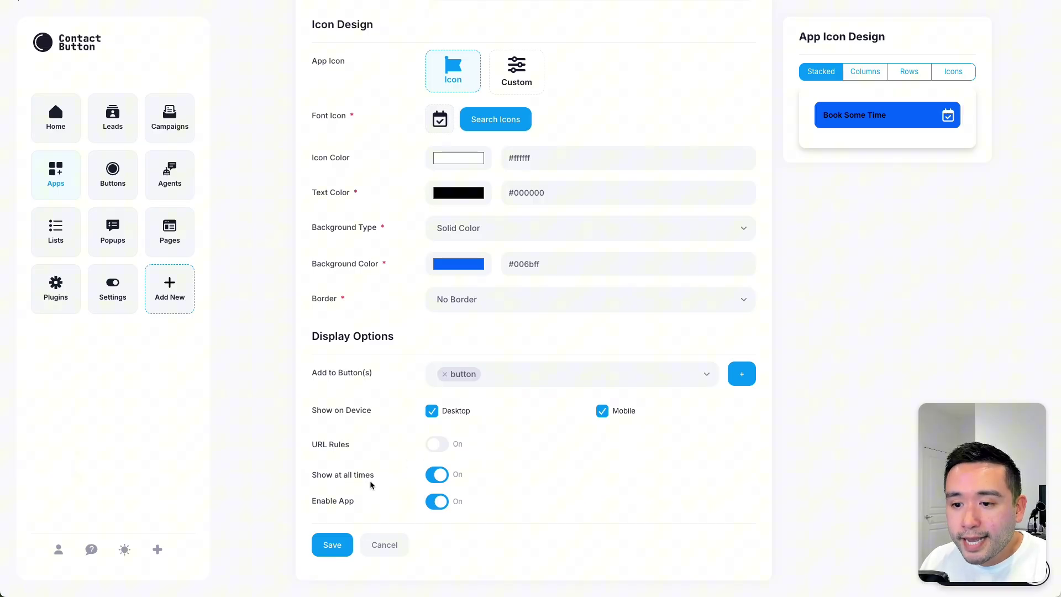
{"action": "left_click", "coordinate": [437, 475]}
{"action": "scroll", "coordinate": [438, 479], "scroll_direction": "down", "scroll_amount": 2}
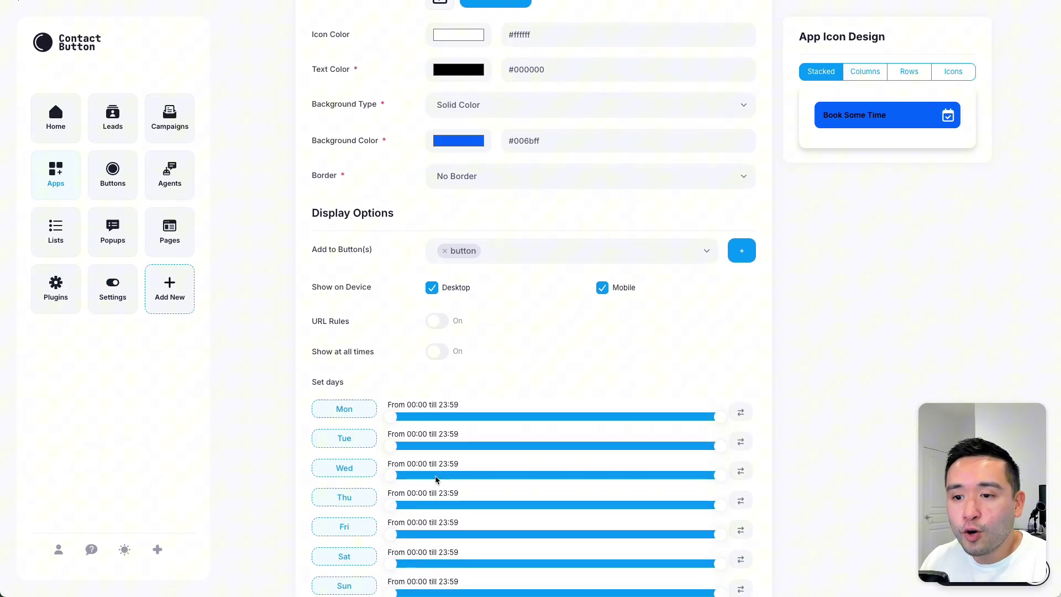
{"action": "scroll", "coordinate": [437, 479], "scroll_direction": "down", "scroll_amount": 2}
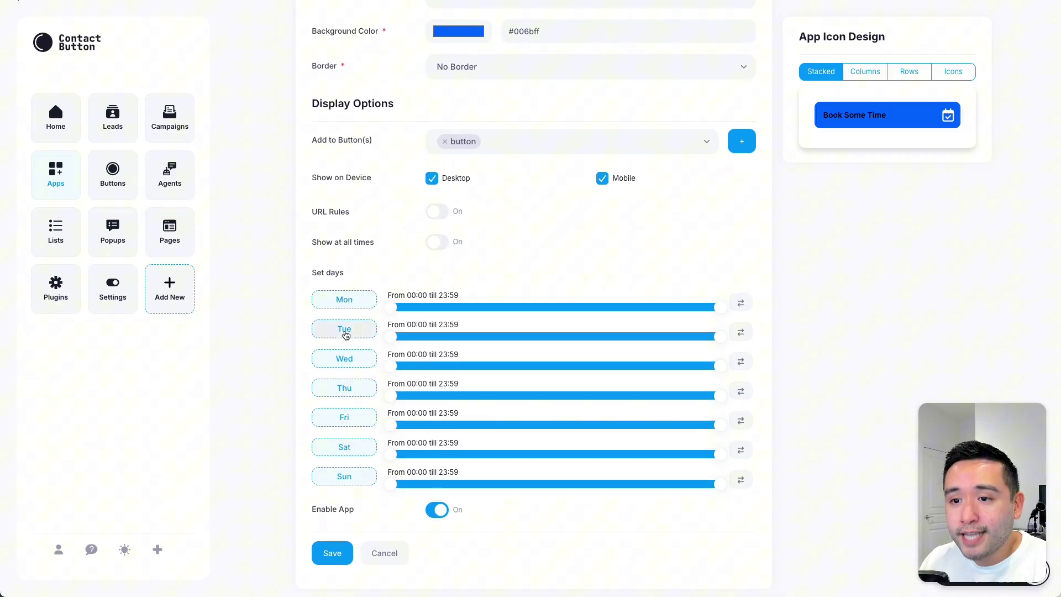
{"action": "left_click", "coordinate": [436, 242]}
{"action": "left_click", "coordinate": [436, 241]}
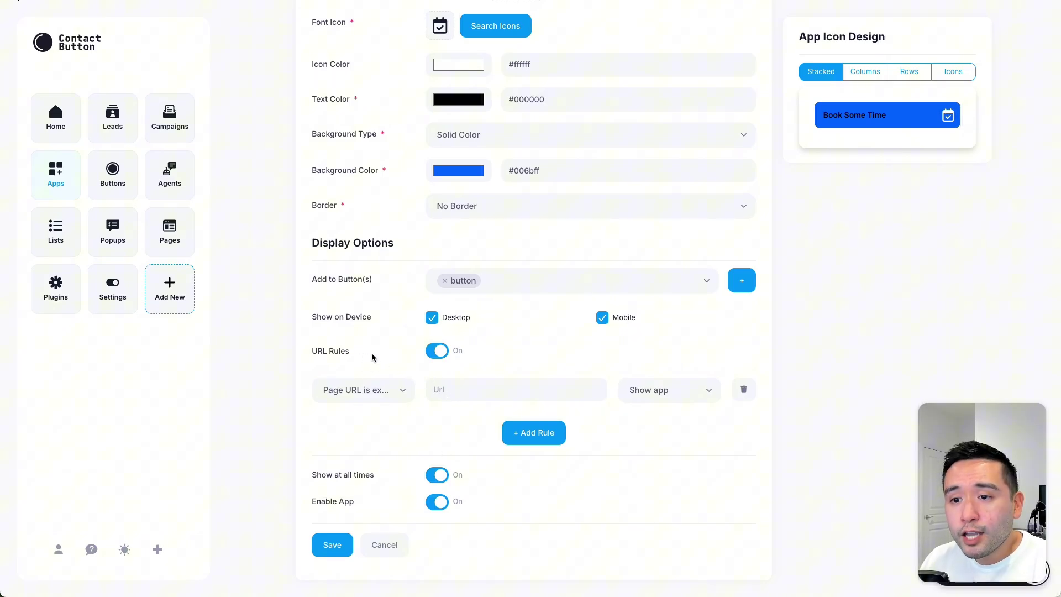
{"action": "left_click", "coordinate": [55, 176]}
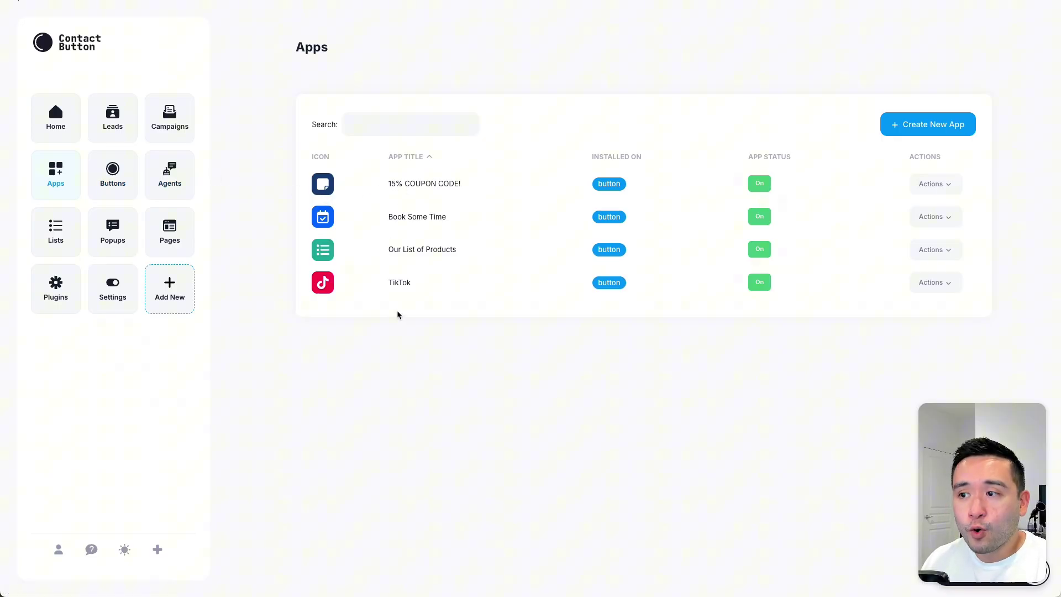
{"action": "left_click", "coordinate": [114, 173]}
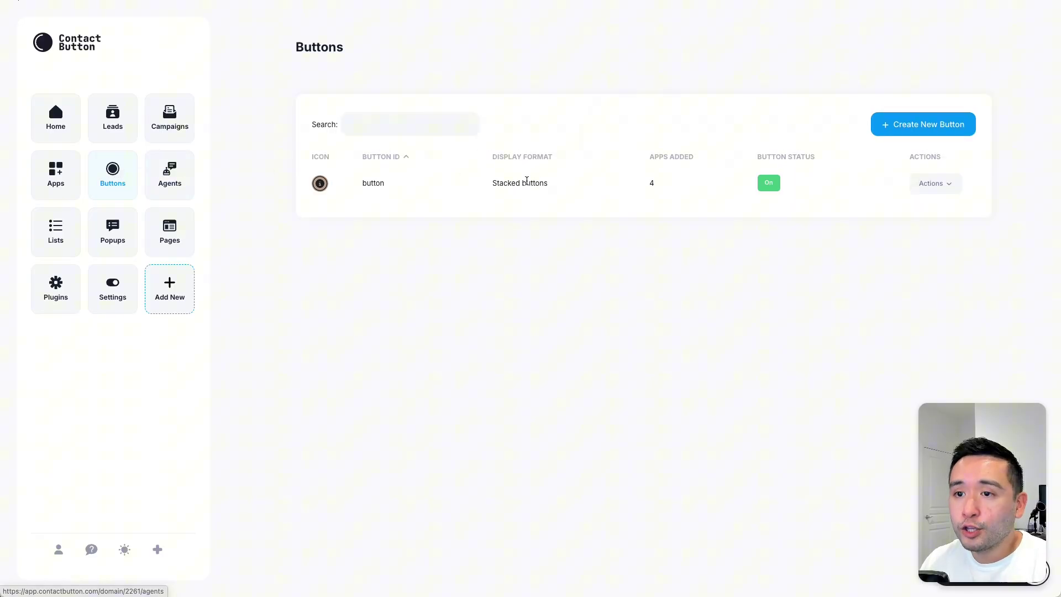
{"action": "left_click", "coordinate": [629, 185]}
{"action": "scroll", "coordinate": [619, 298], "scroll_direction": "down", "scroll_amount": 1}
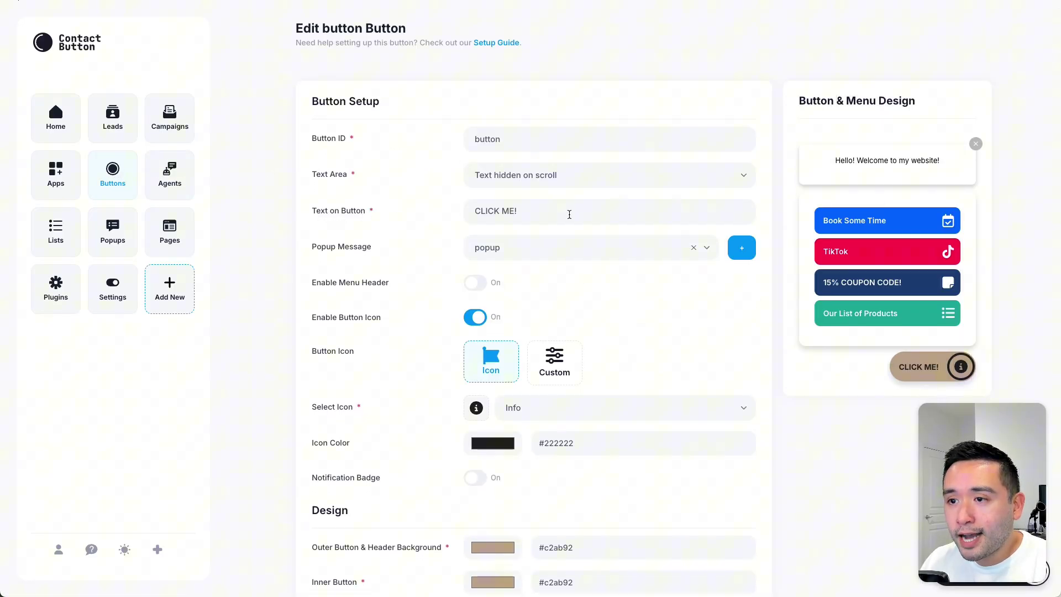
{"action": "scroll", "coordinate": [920, 354], "scroll_direction": "down", "scroll_amount": 1}
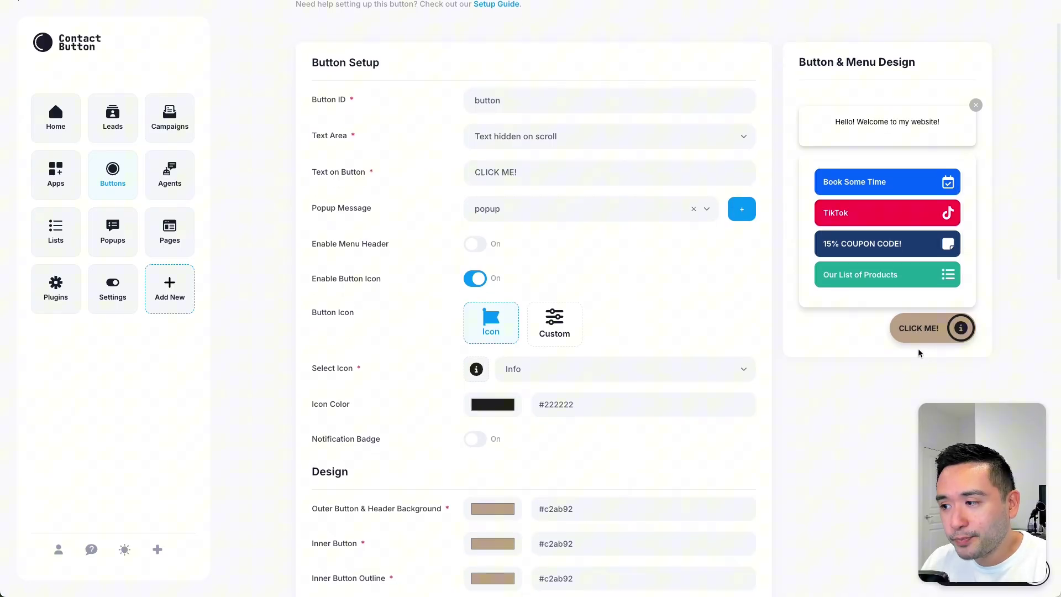
{"action": "scroll", "coordinate": [469, 268], "scroll_direction": "down", "scroll_amount": 3}
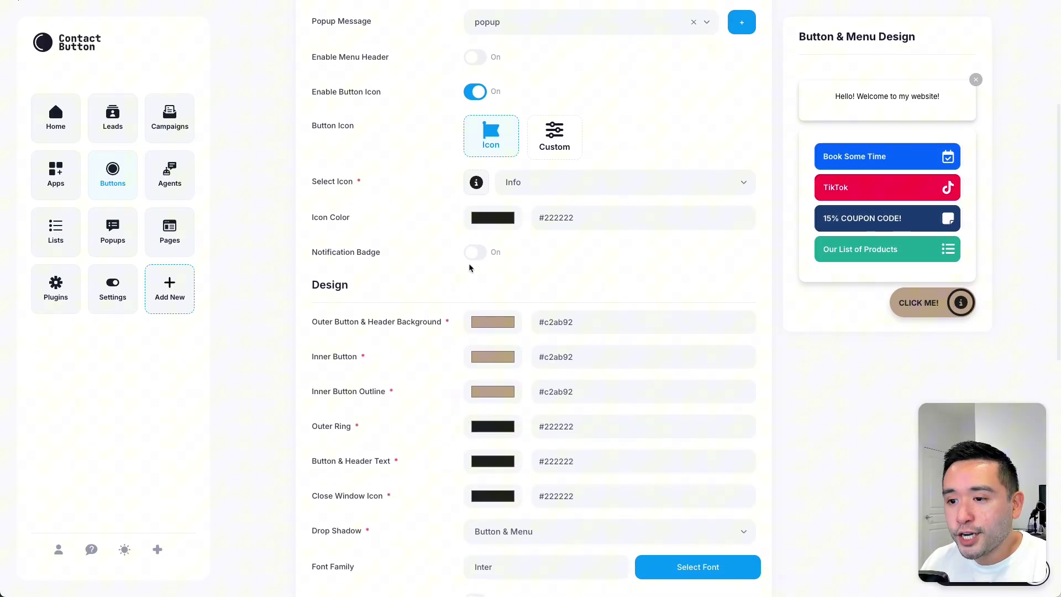
{"action": "scroll", "coordinate": [468, 267], "scroll_direction": "down", "scroll_amount": 9}
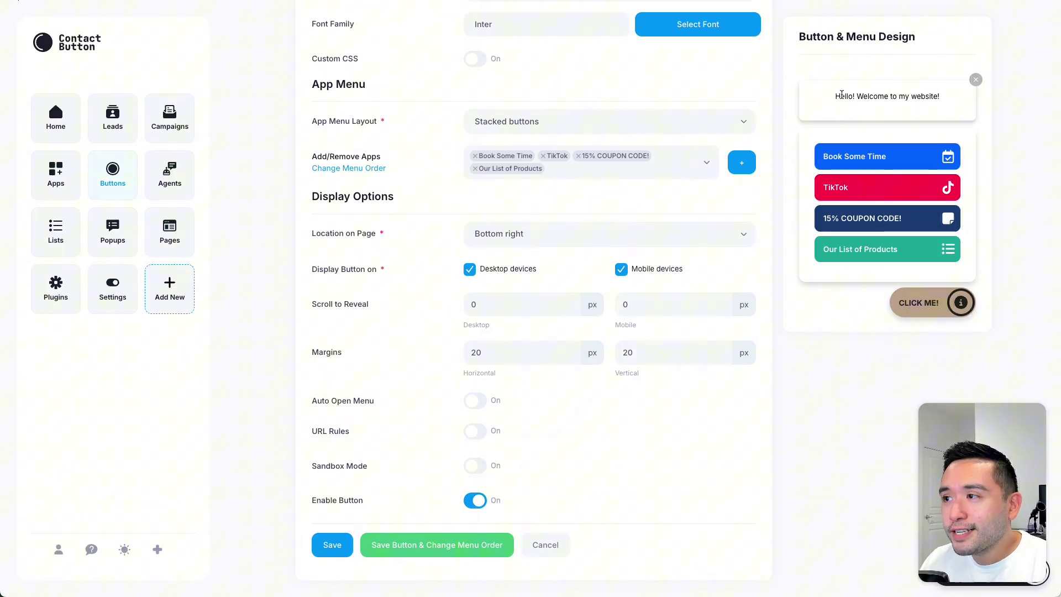
{"action": "left_click_drag", "start_coordinate": [842, 95], "coordinate": [920, 96]}
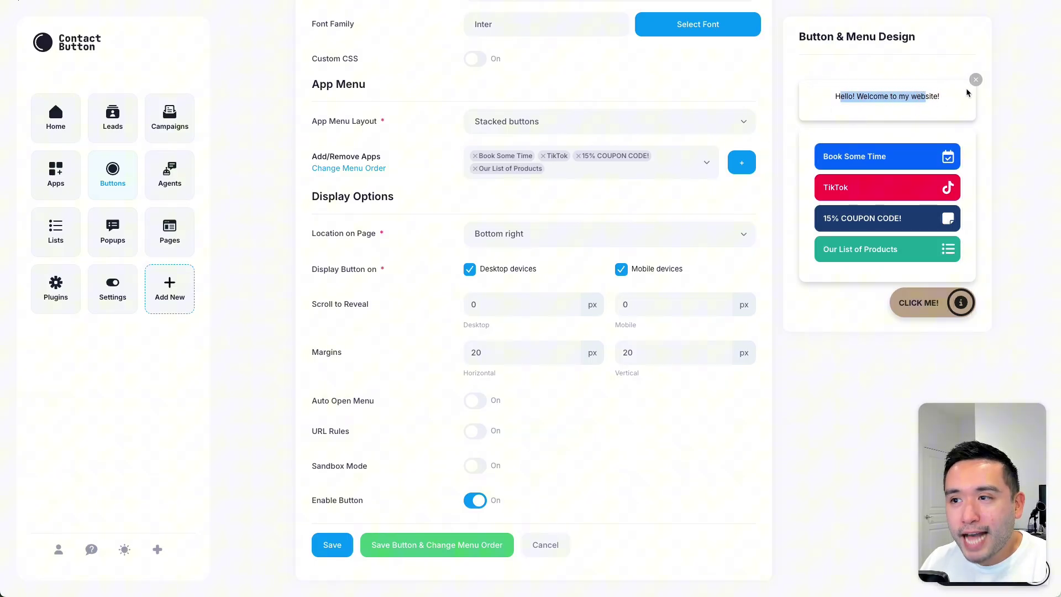
Step: Go via Popups to the Campaigns Mail (Coming Soon) roadmap page and highlight its heading
{"action": "left_click", "coordinate": [245, 199]}
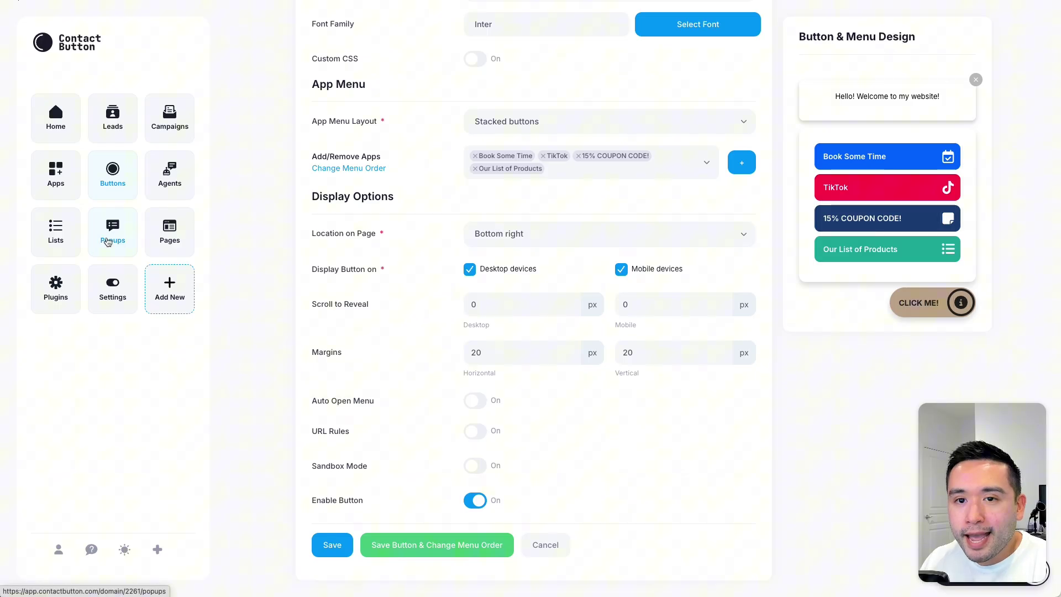
{"action": "left_click", "coordinate": [110, 239]}
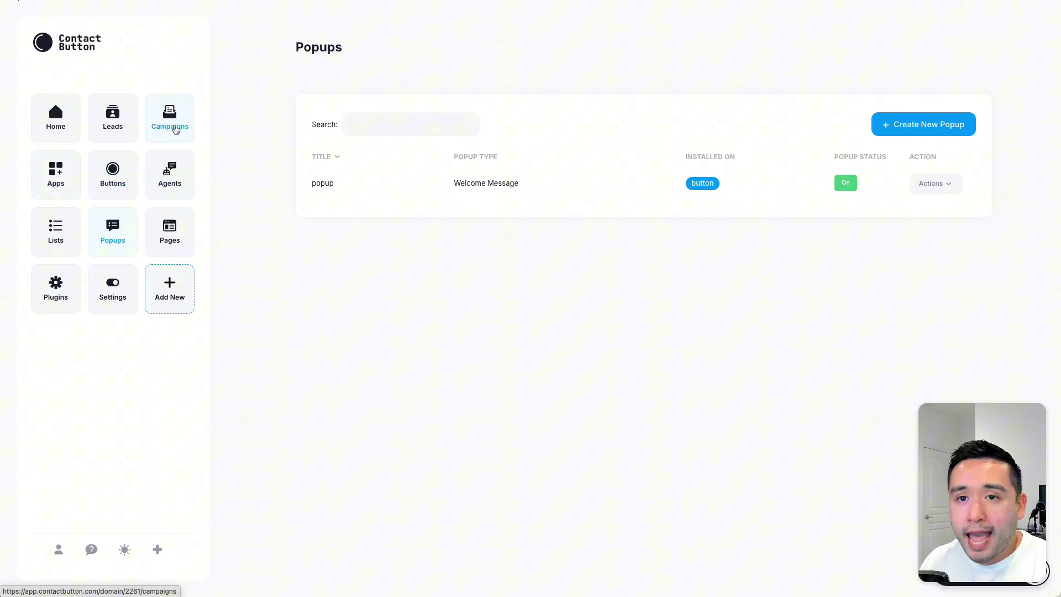
{"action": "left_click", "coordinate": [216, 132]}
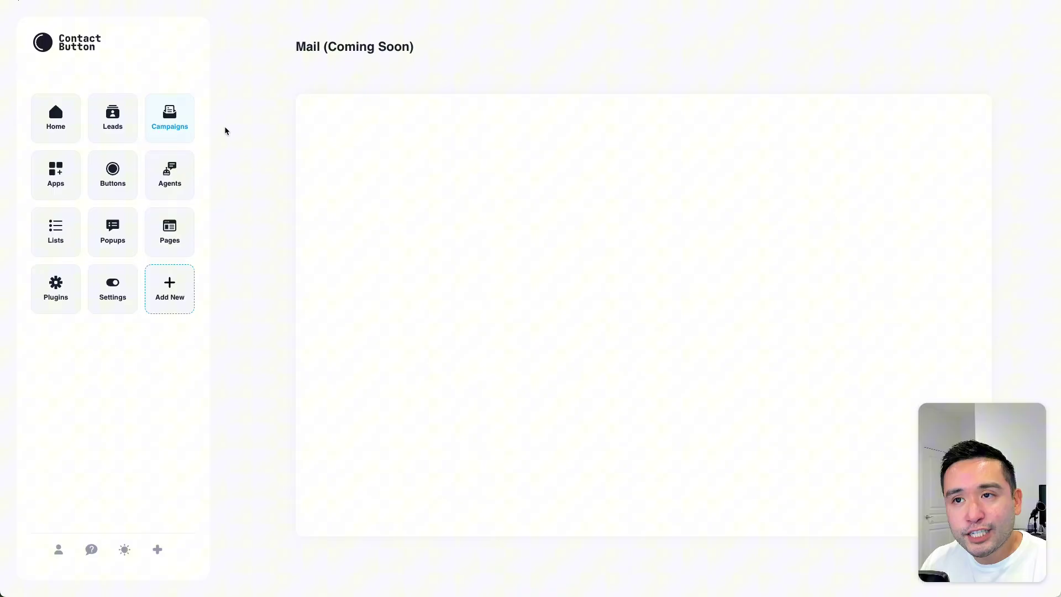
{"action": "left_click_drag", "start_coordinate": [297, 46], "coordinate": [379, 45]}
{"action": "left_click", "coordinate": [379, 45]}
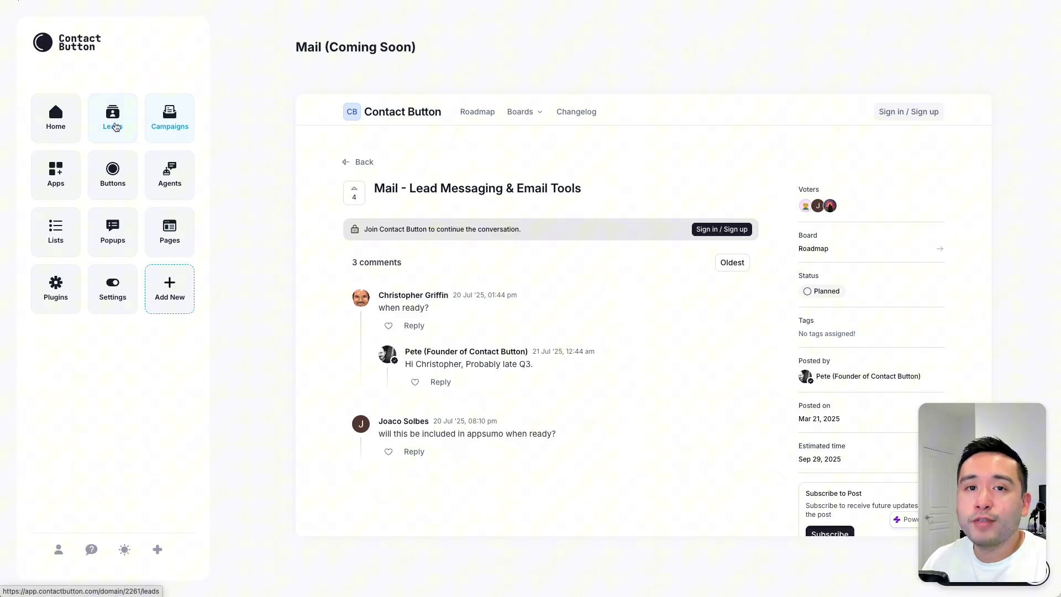
Step: Show Agents (Coming Soon) and highlight the AppSumo-deal comment and bring-your-own-provider reply
{"action": "left_click", "coordinate": [164, 173]}
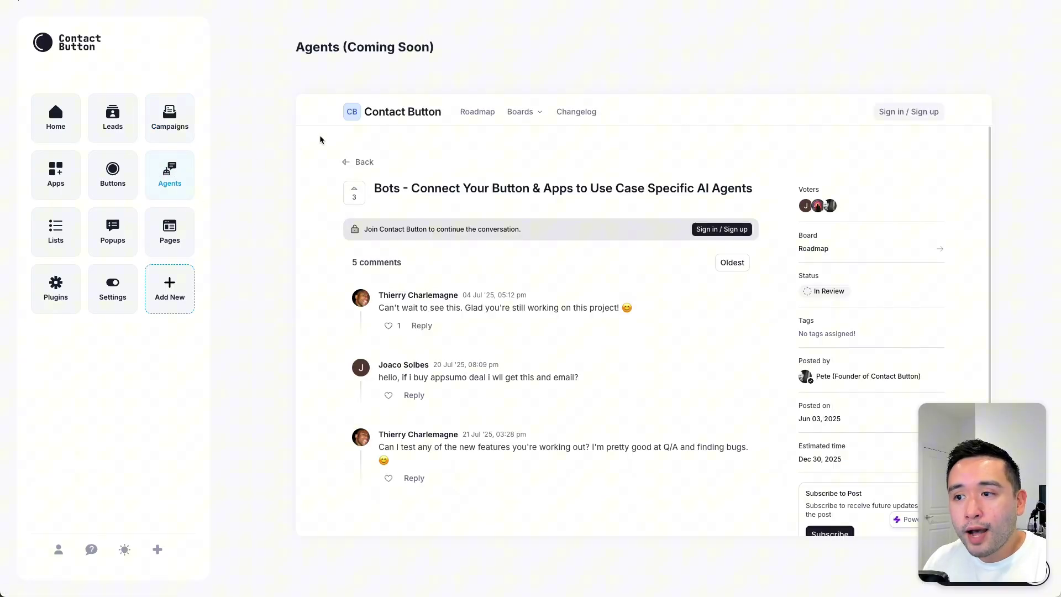
{"action": "scroll", "coordinate": [319, 135], "scroll_direction": "down", "scroll_amount": 1}
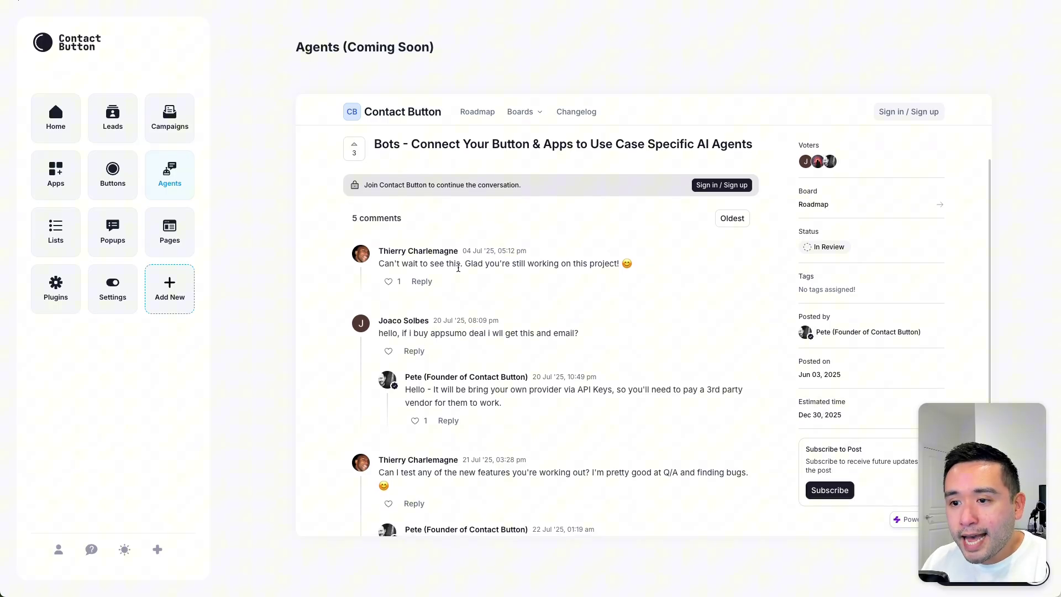
{"action": "left_click_drag", "start_coordinate": [429, 333], "coordinate": [519, 333]}
{"action": "left_click", "coordinate": [516, 332]}
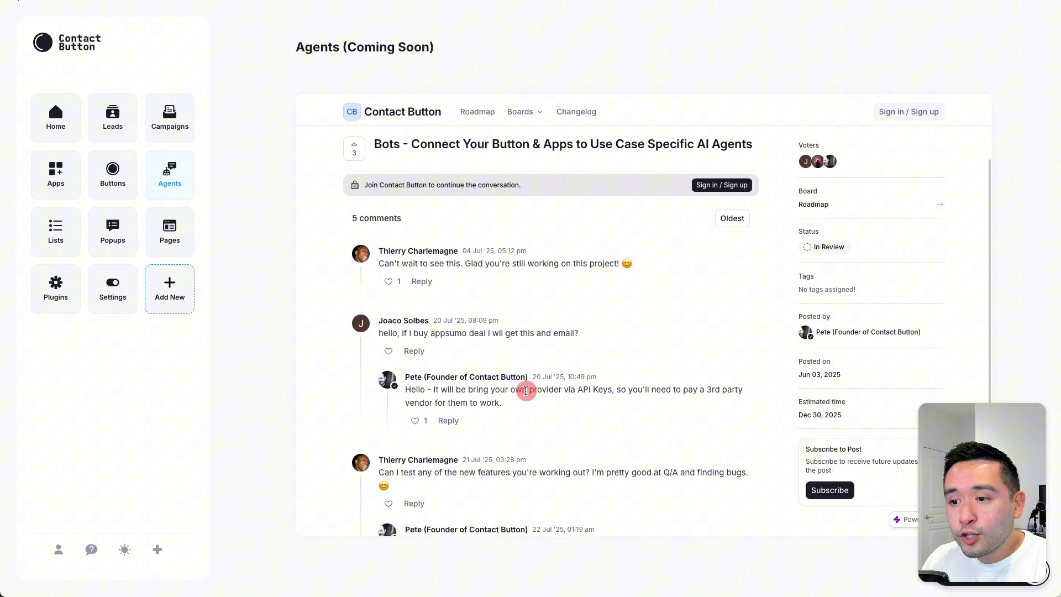
{"action": "left_click_drag", "start_coordinate": [529, 390], "coordinate": [626, 391]}
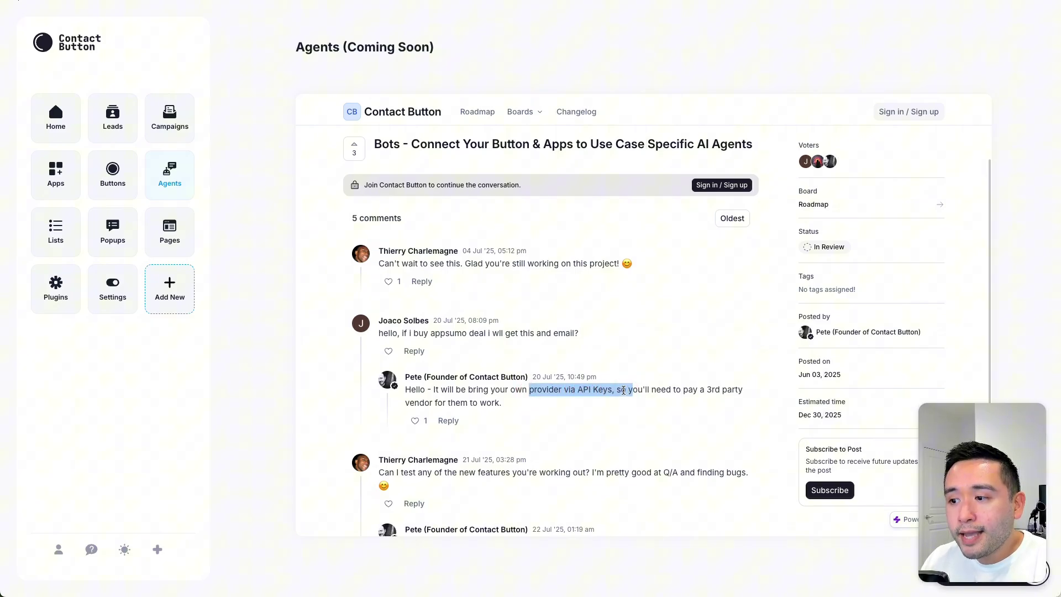
{"action": "left_click", "coordinate": [622, 391]}
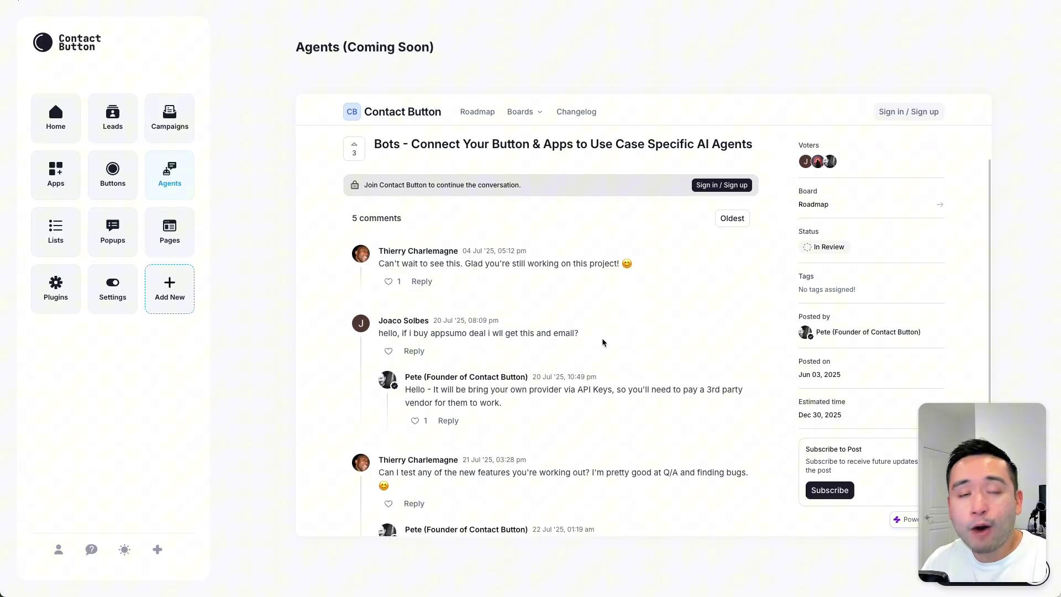
Step: Edit the Essential Oils We Recommend list, starting and then cancelling a new category
{"action": "left_click", "coordinate": [55, 231]}
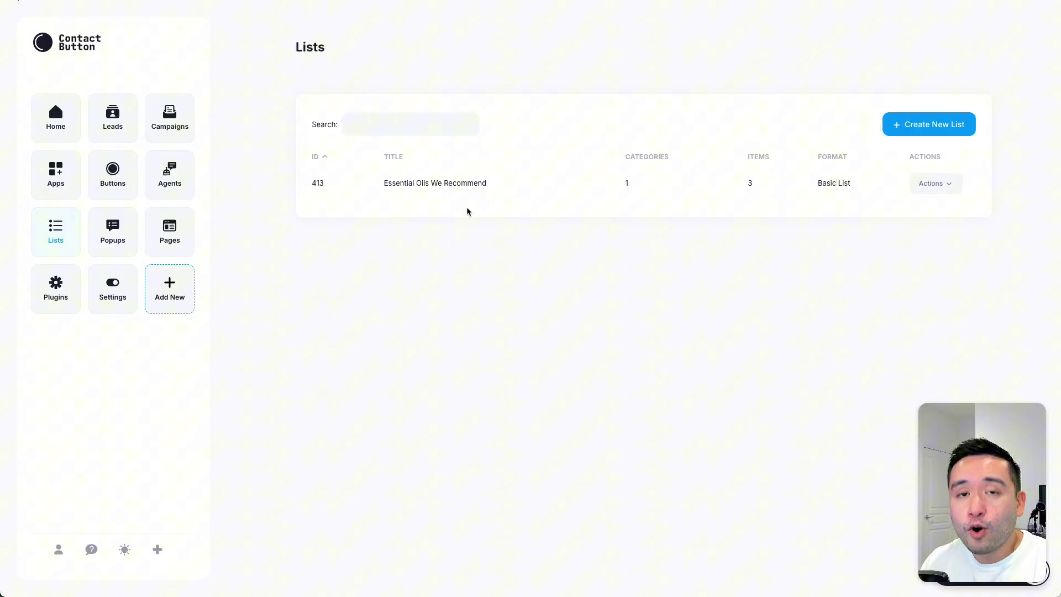
{"action": "left_click", "coordinate": [916, 184]}
{"action": "left_click", "coordinate": [899, 205]}
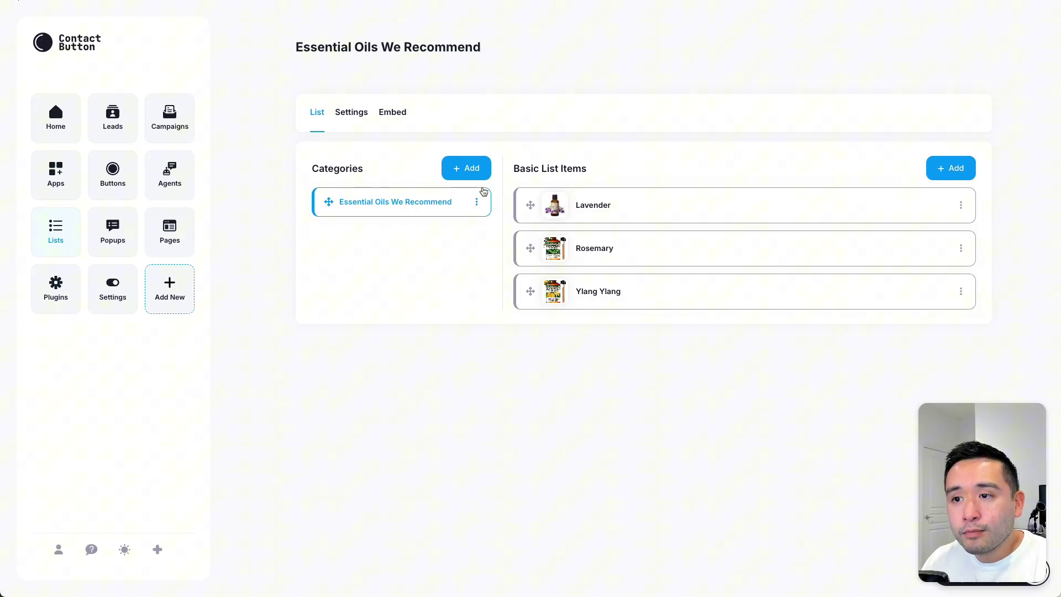
{"action": "left_click", "coordinate": [475, 171]}
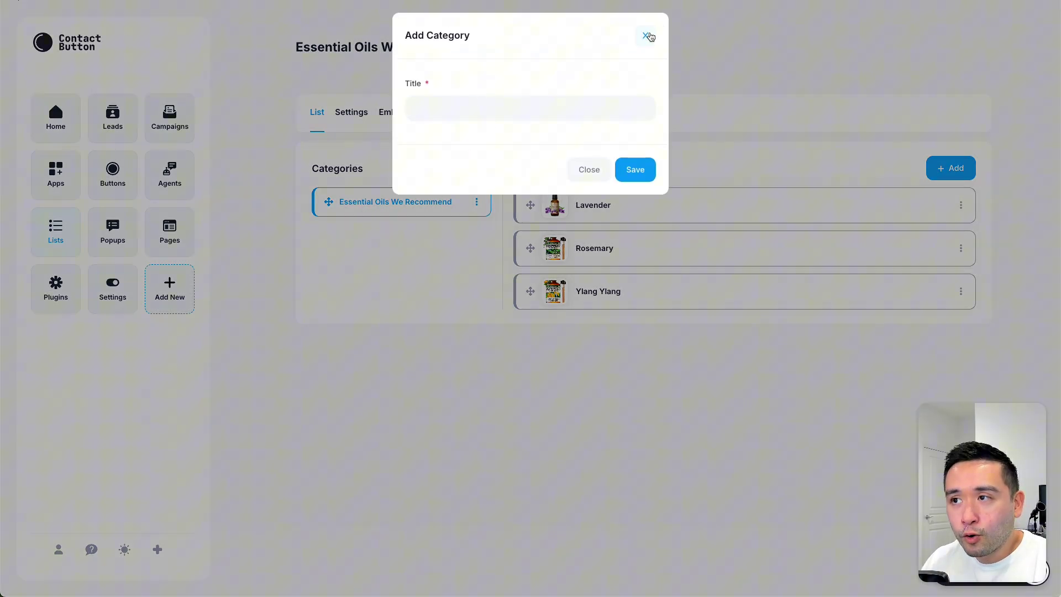
{"action": "left_click", "coordinate": [646, 35]}
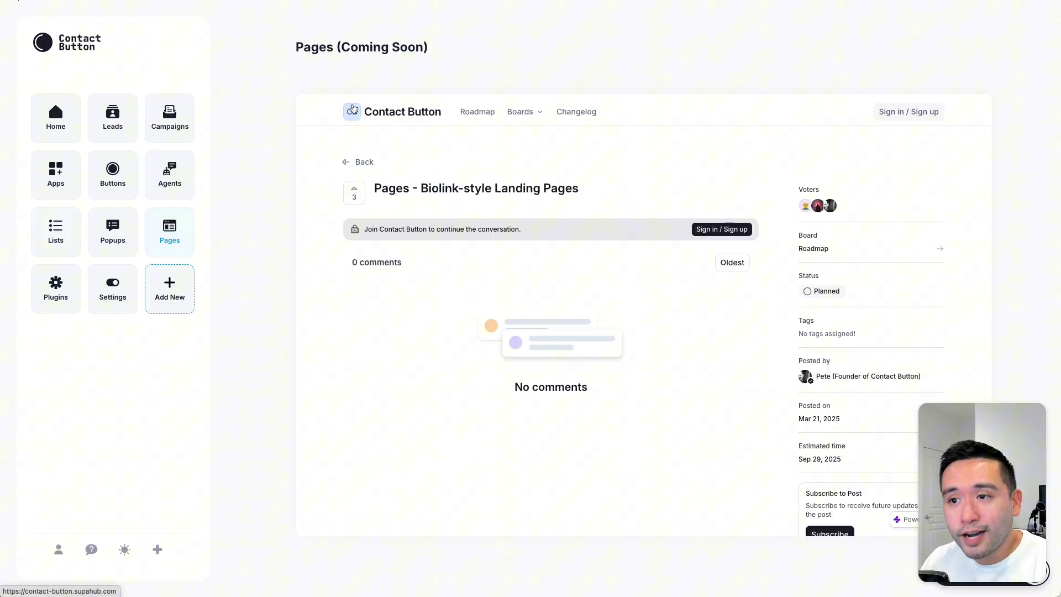
Step: Browse the Plugins integration cards from Active Campaign down to Zendesk and back
{"action": "left_click", "coordinate": [49, 301]}
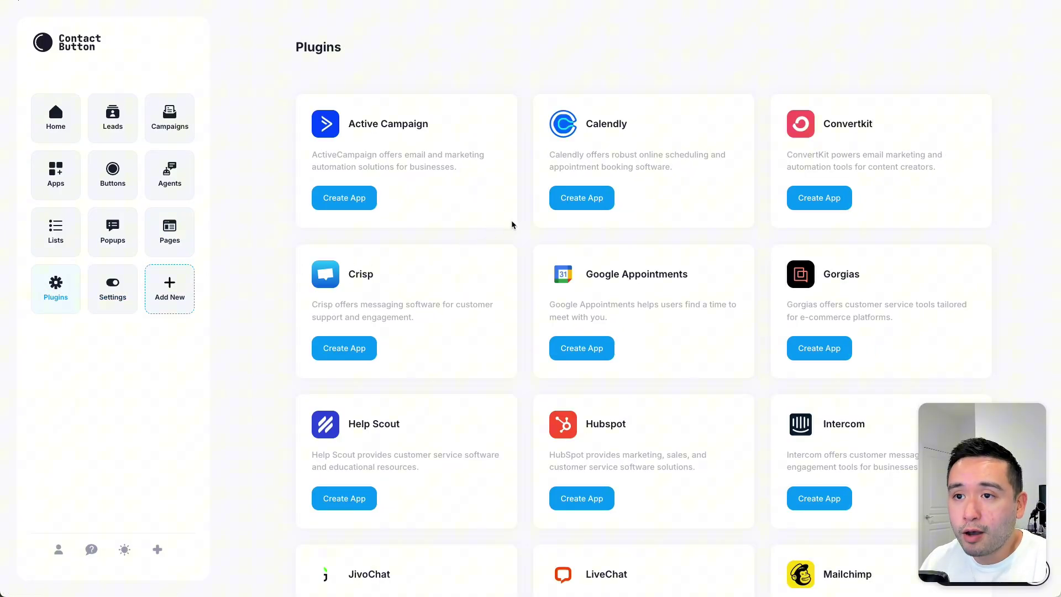
{"action": "scroll", "coordinate": [469, 146], "scroll_direction": "down", "scroll_amount": 3}
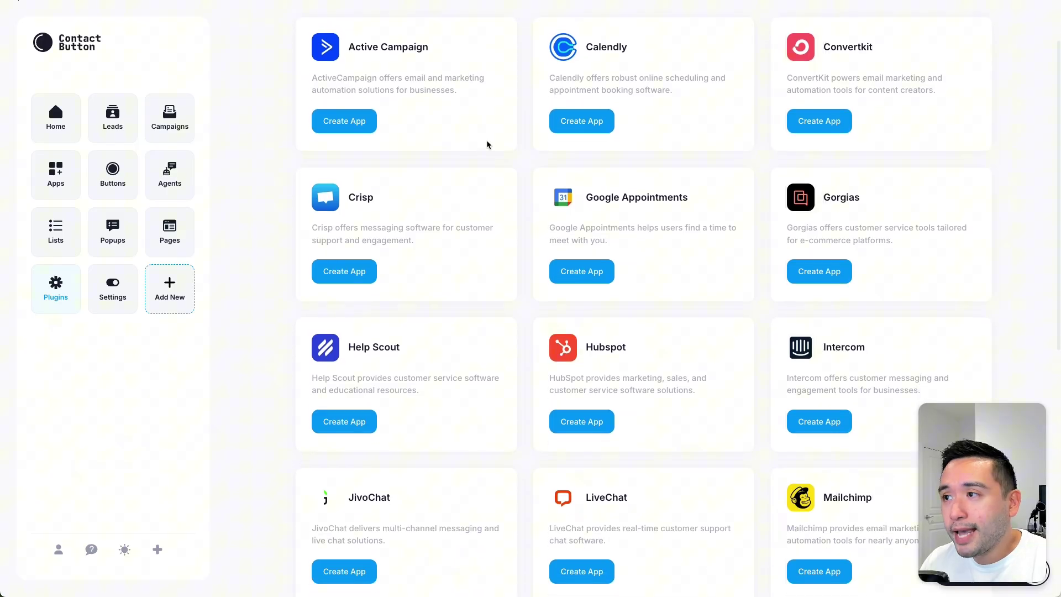
{"action": "scroll", "coordinate": [608, 191], "scroll_direction": "down", "scroll_amount": 3}
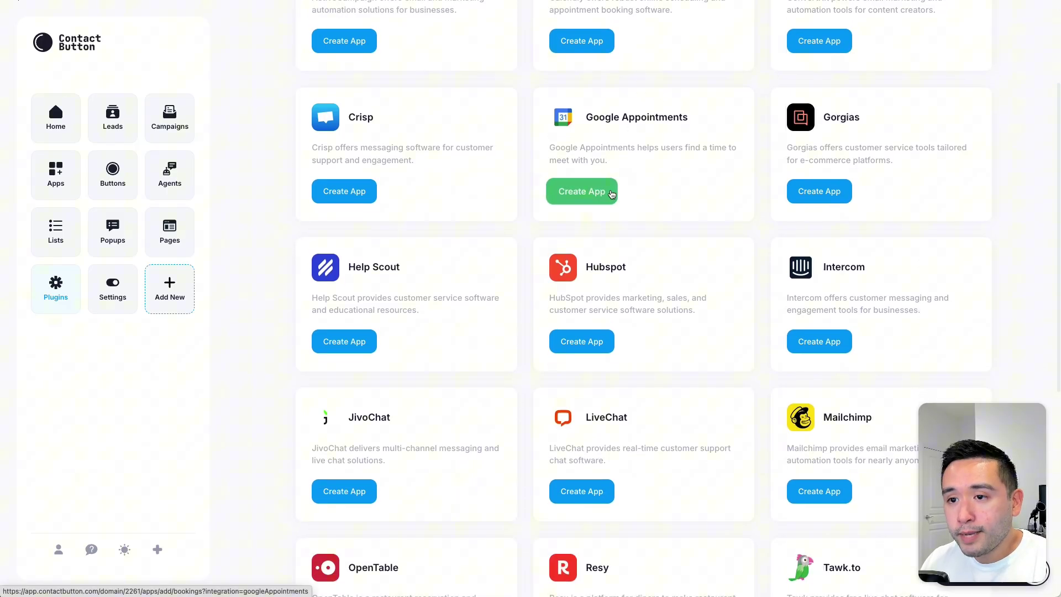
{"action": "scroll", "coordinate": [677, 183], "scroll_direction": "down", "scroll_amount": 11}
{"action": "scroll", "coordinate": [678, 180], "scroll_direction": "down", "scroll_amount": 2}
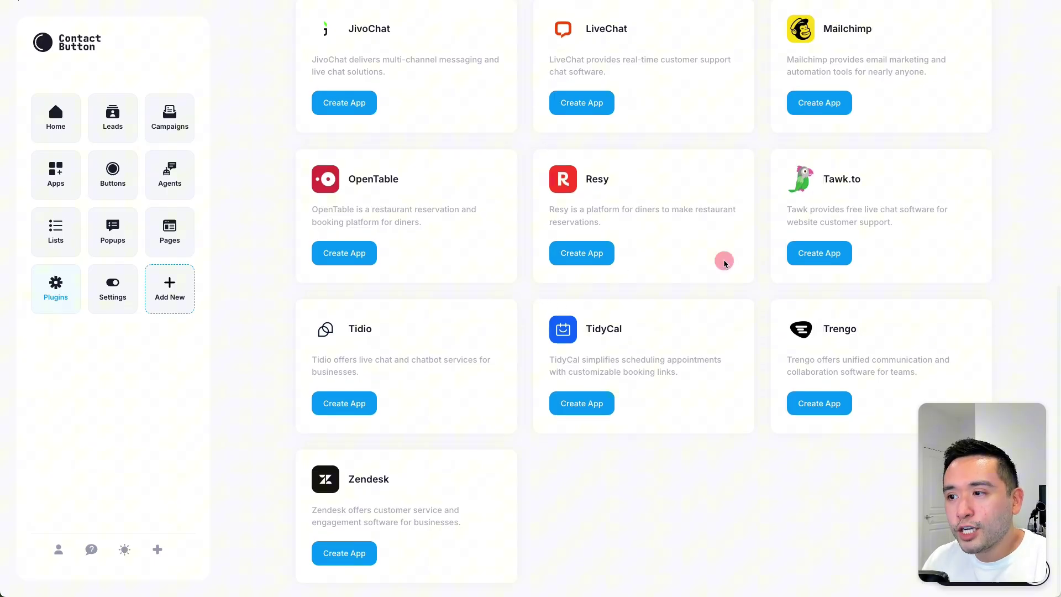
{"action": "scroll", "coordinate": [723, 262], "scroll_direction": "up", "scroll_amount": 13}
{"action": "scroll", "coordinate": [724, 260], "scroll_direction": "up", "scroll_amount": 5}
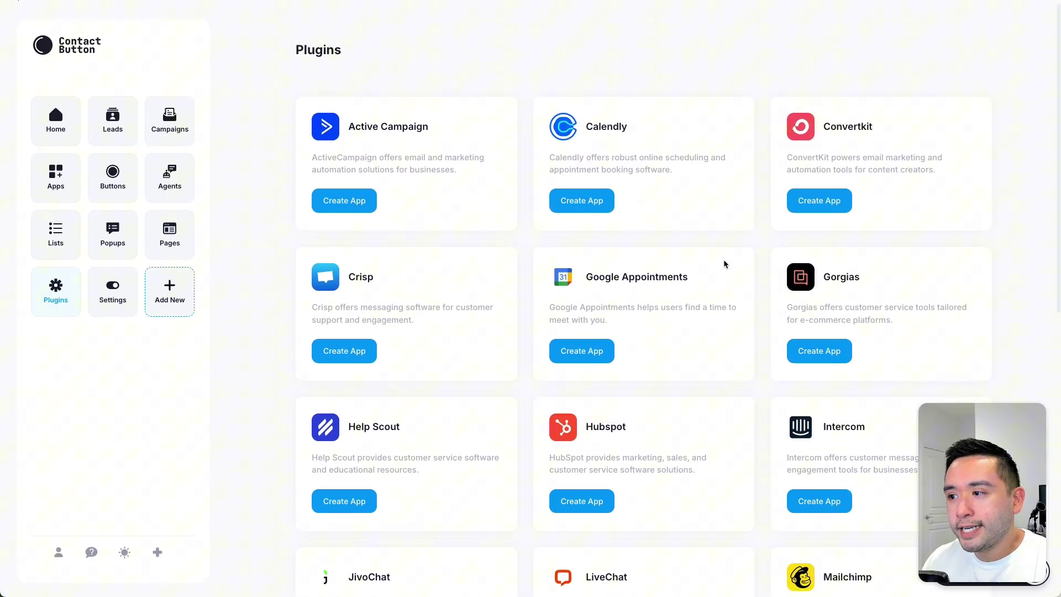
Step: Step through the Settings tabs: Domain URL, Location, Privacy, Branding and Workspaces
{"action": "left_click", "coordinate": [113, 288]}
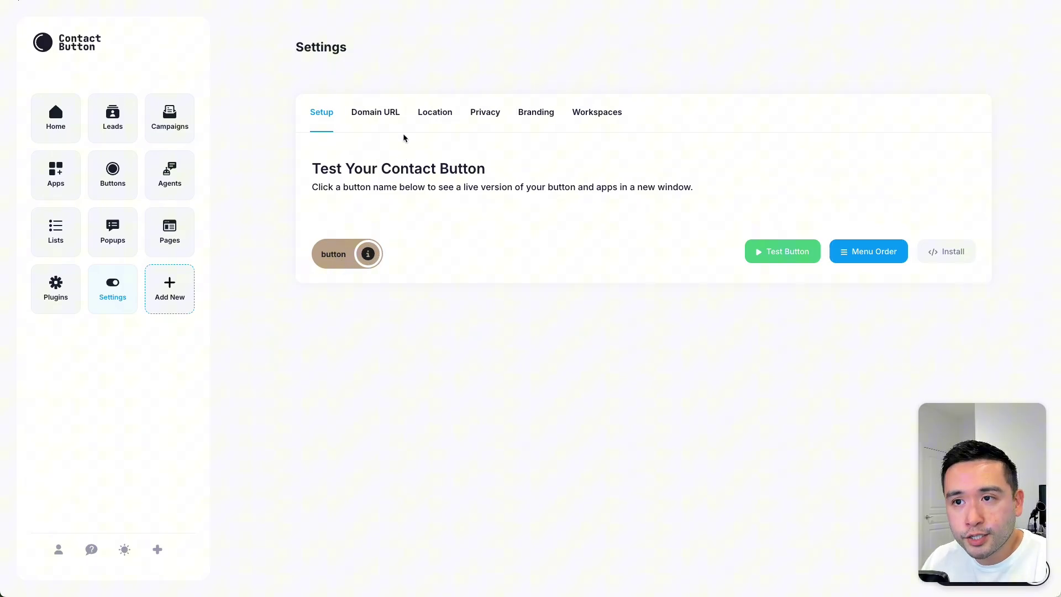
{"action": "left_click", "coordinate": [387, 114]}
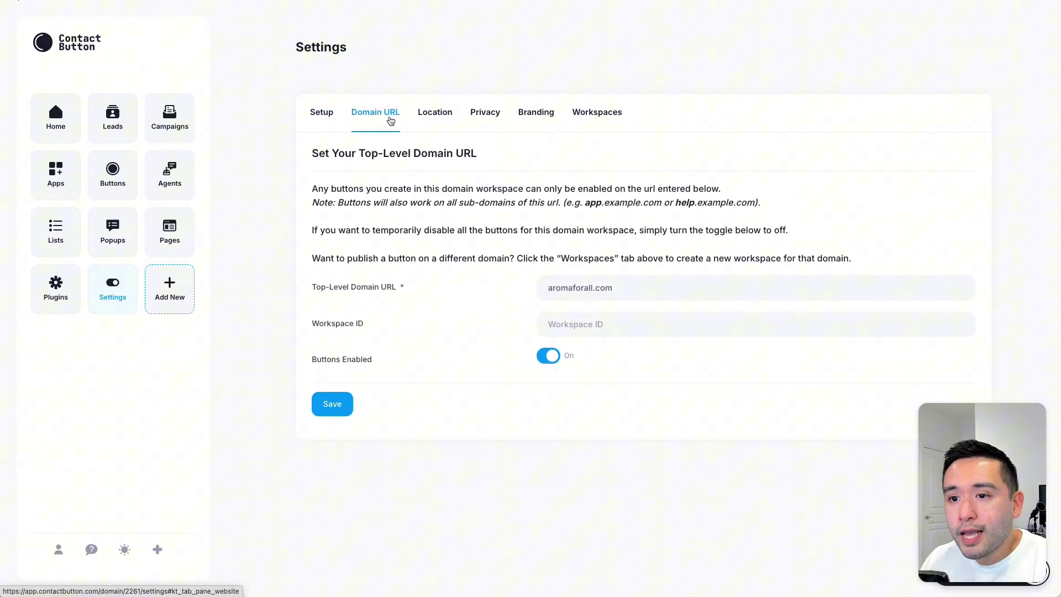
{"action": "left_click", "coordinate": [439, 114]}
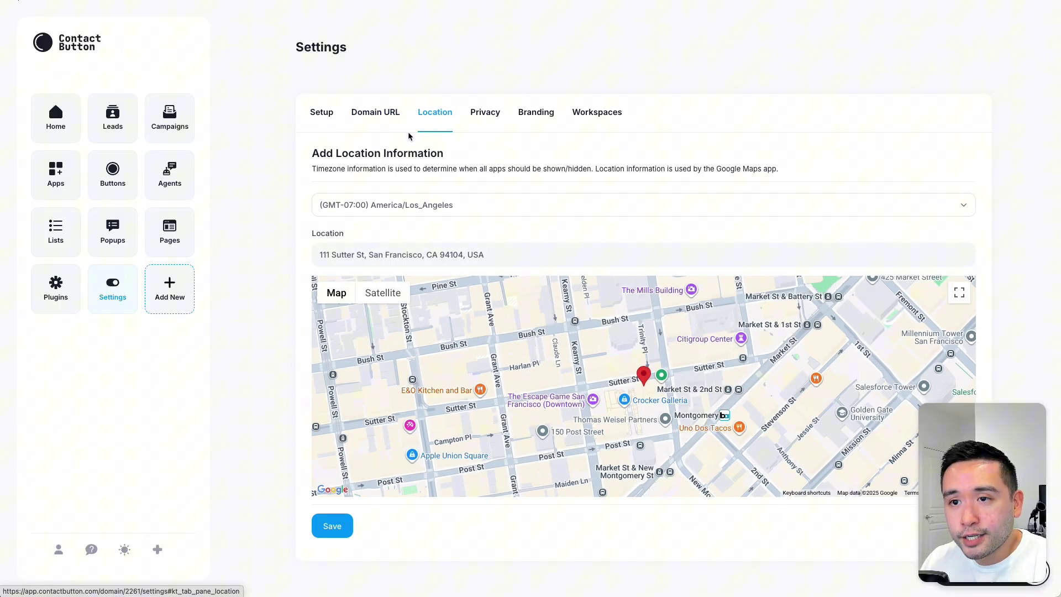
{"action": "left_click", "coordinate": [482, 113]}
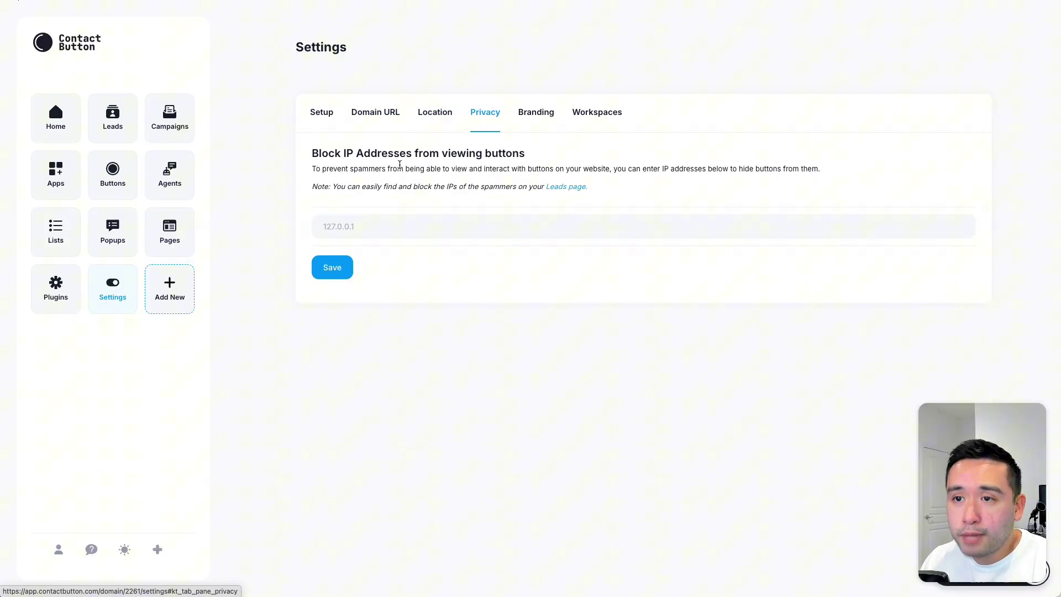
{"action": "left_click", "coordinate": [538, 112]}
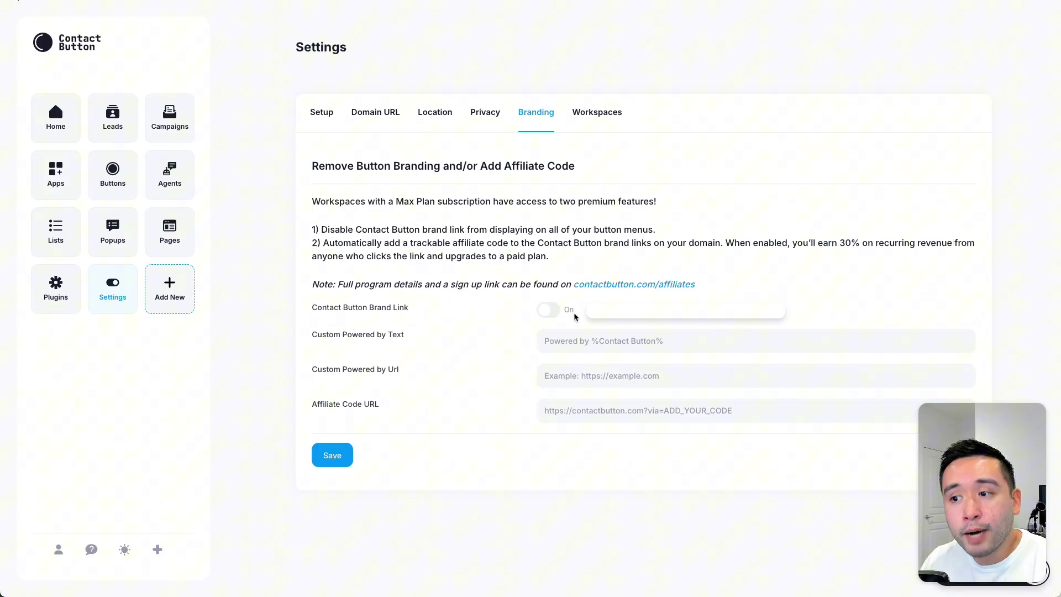
{"action": "left_click", "coordinate": [613, 114]}
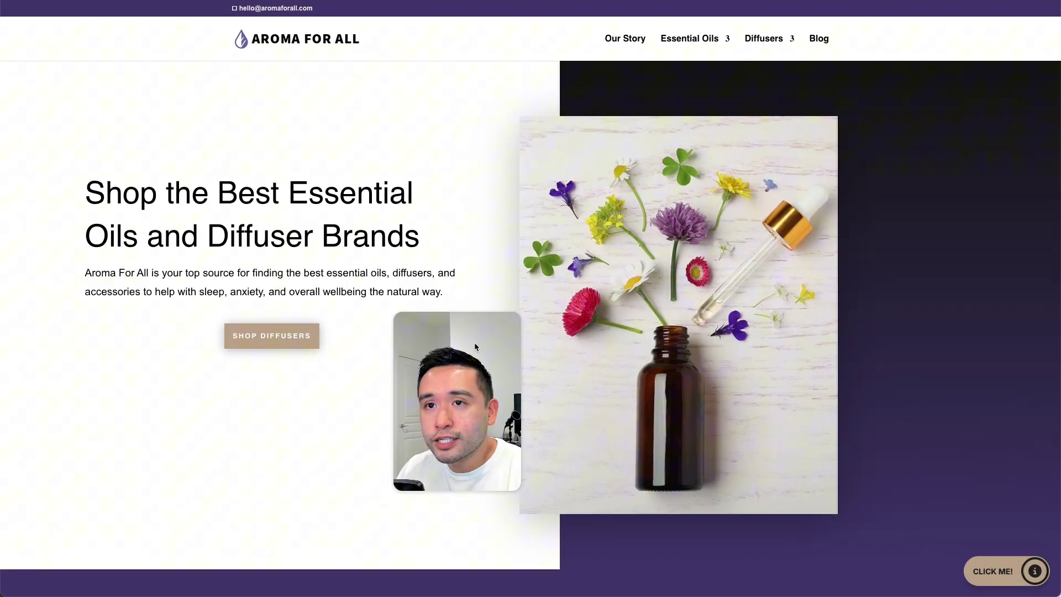
Step: Dismiss the live site's welcome message and show the contact menu's four links
{"action": "left_click_drag", "start_coordinate": [474, 346], "coordinate": [174, 416]}
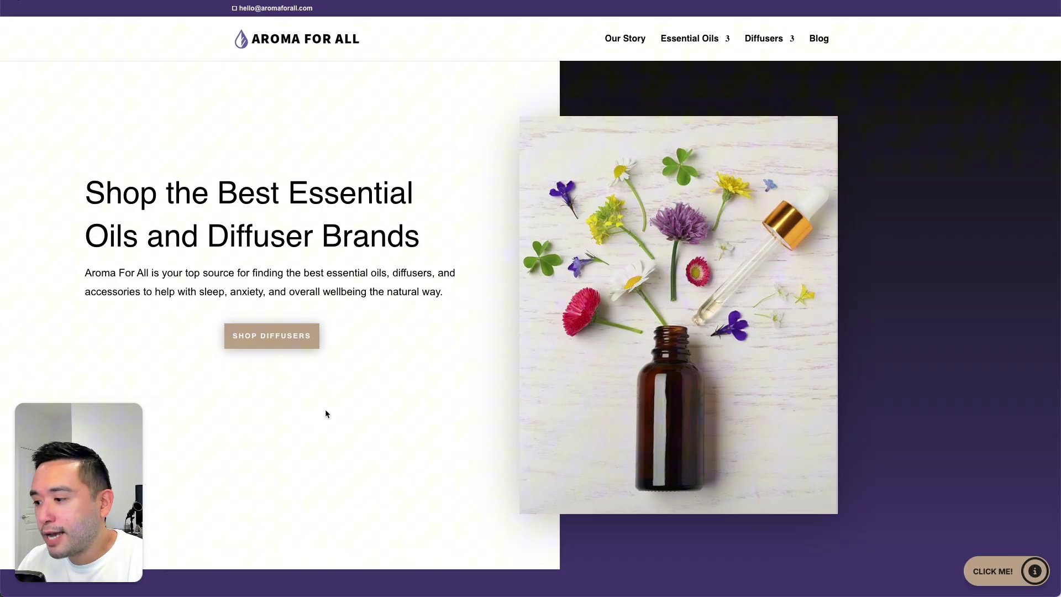
{"action": "left_click", "coordinate": [1003, 574]}
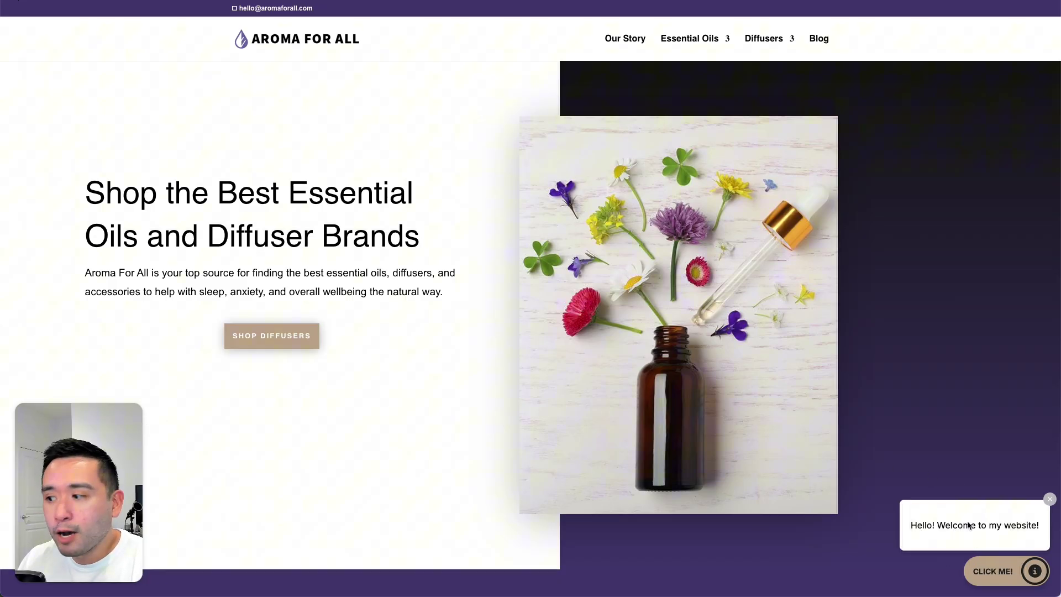
{"action": "left_click", "coordinate": [1050, 500]}
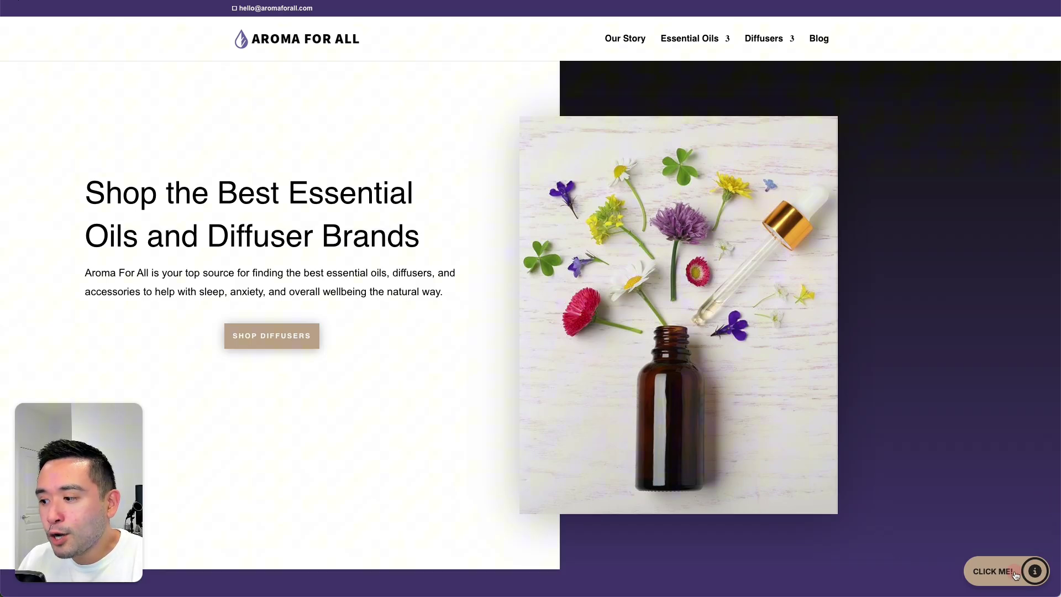
{"action": "left_click", "coordinate": [1009, 573]}
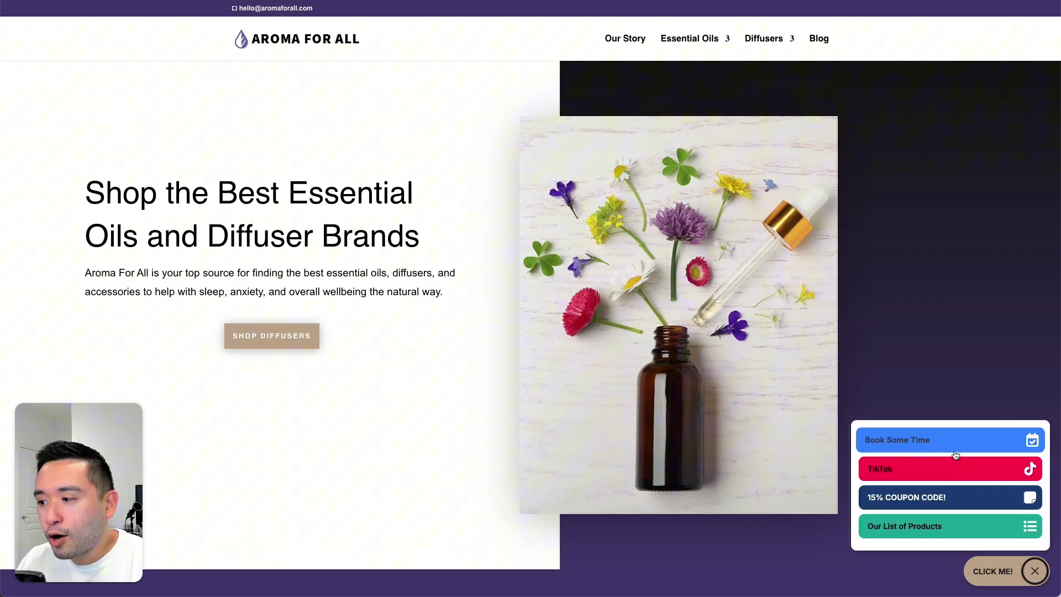
Step: Check Thursday 18 September slots in Book Some Time, then close the booking panel
{"action": "left_click", "coordinate": [896, 441]}
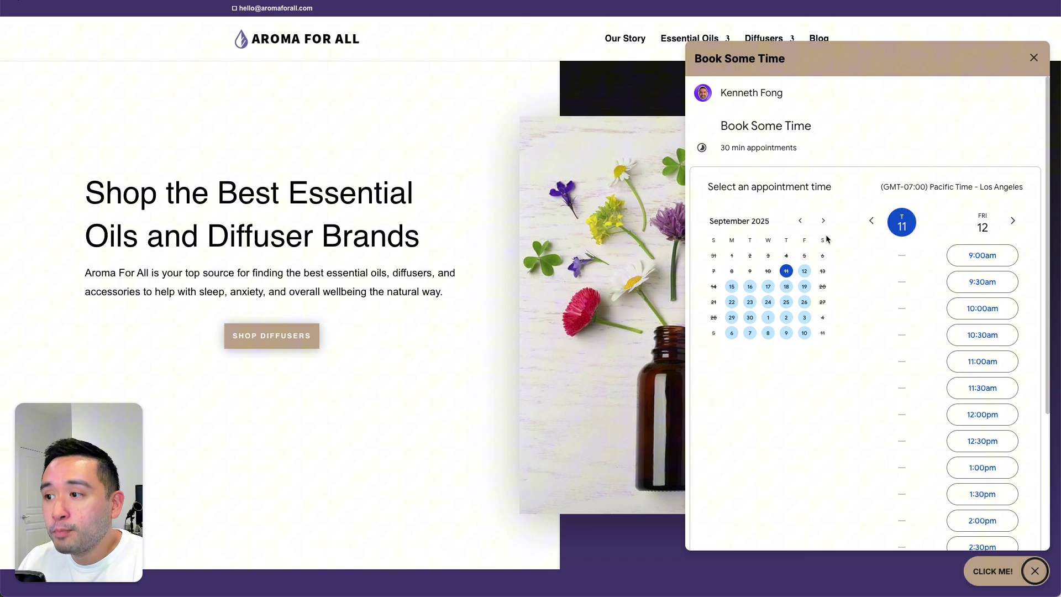
{"action": "left_click", "coordinate": [787, 290]}
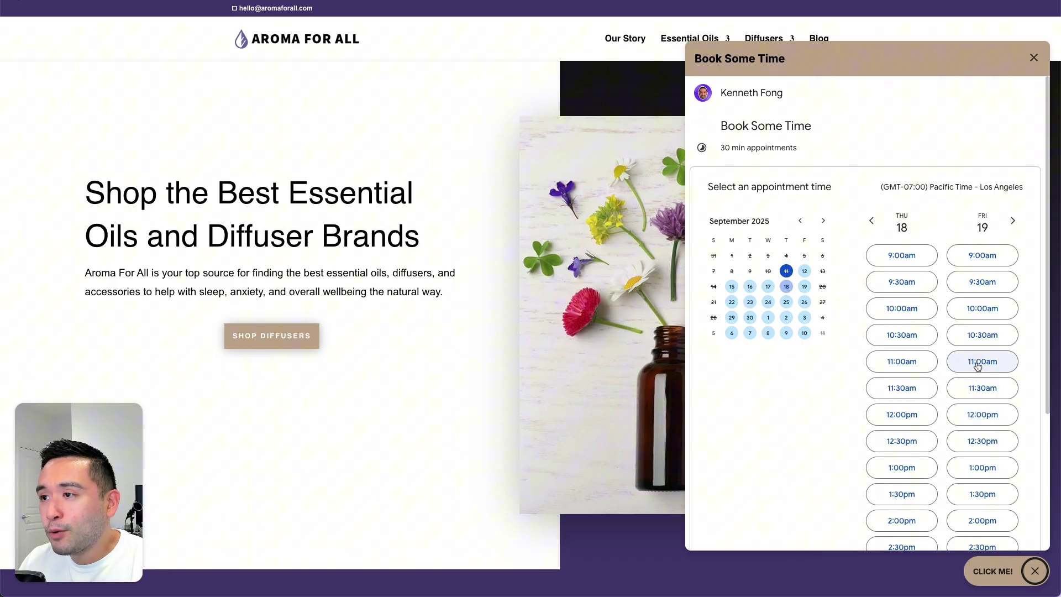
{"action": "left_click_drag", "start_coordinate": [719, 149], "coordinate": [799, 148]}
{"action": "left_click", "coordinate": [799, 150]}
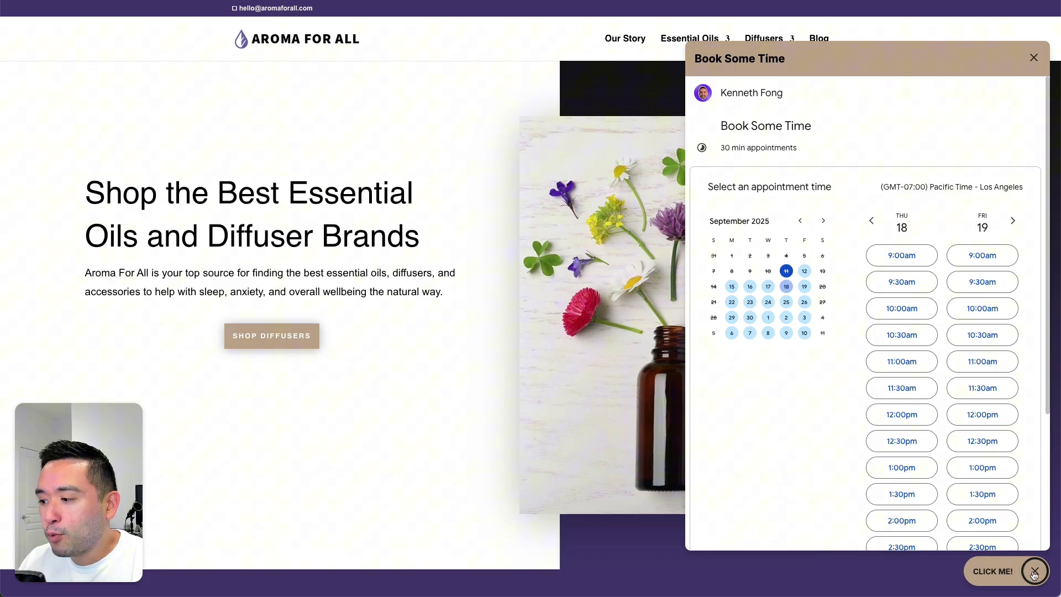
{"action": "left_click", "coordinate": [1034, 572]}
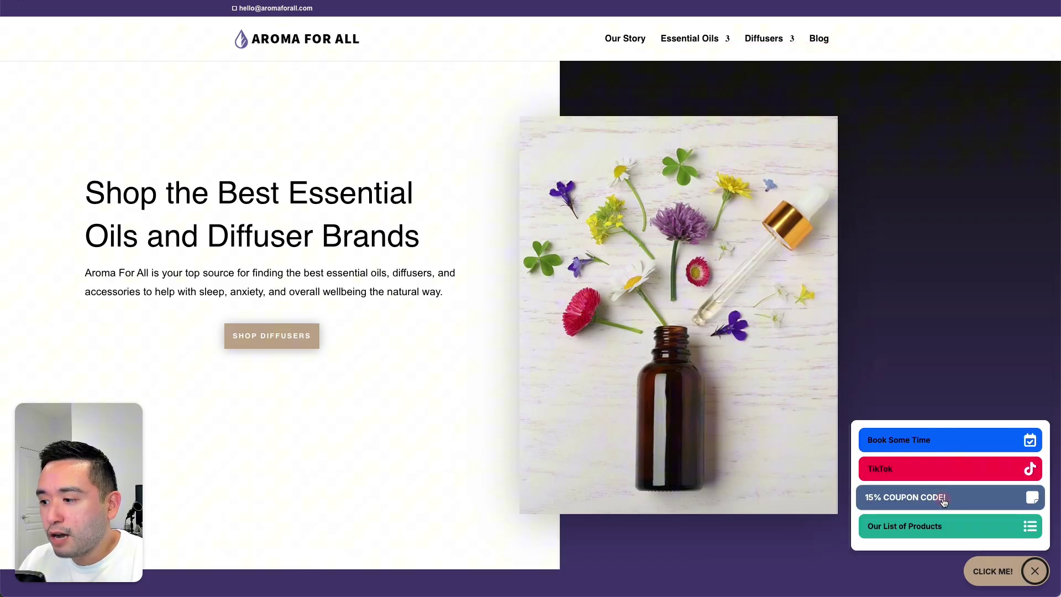
Step: Request the 15% coupon with a test name and email, opting in, revealing code 15OFF
{"action": "left_click", "coordinate": [944, 497]}
{"action": "type", "text": "Tom"}
{"action": "key", "text": "Tab"}
{"action": "left_click", "coordinate": [873, 491]}
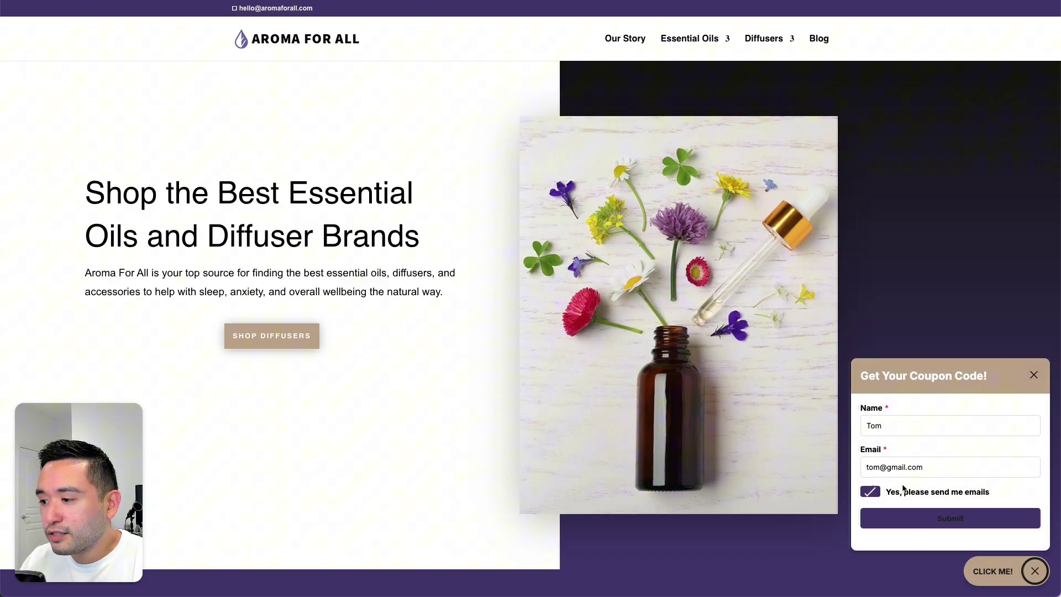
{"action": "left_click", "coordinate": [955, 518]}
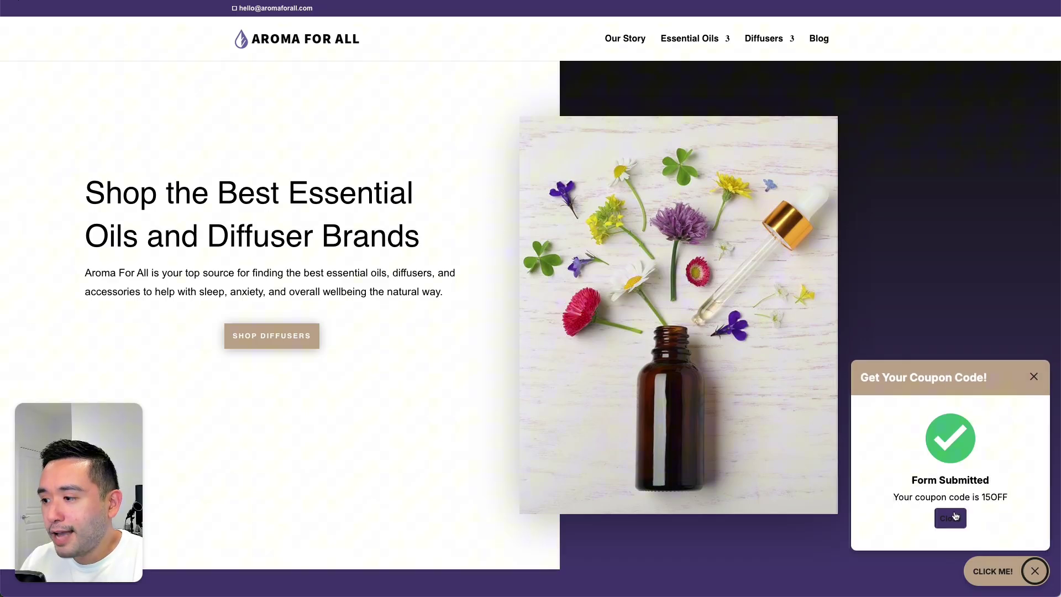
{"action": "left_click_drag", "start_coordinate": [898, 499], "coordinate": [1012, 500]}
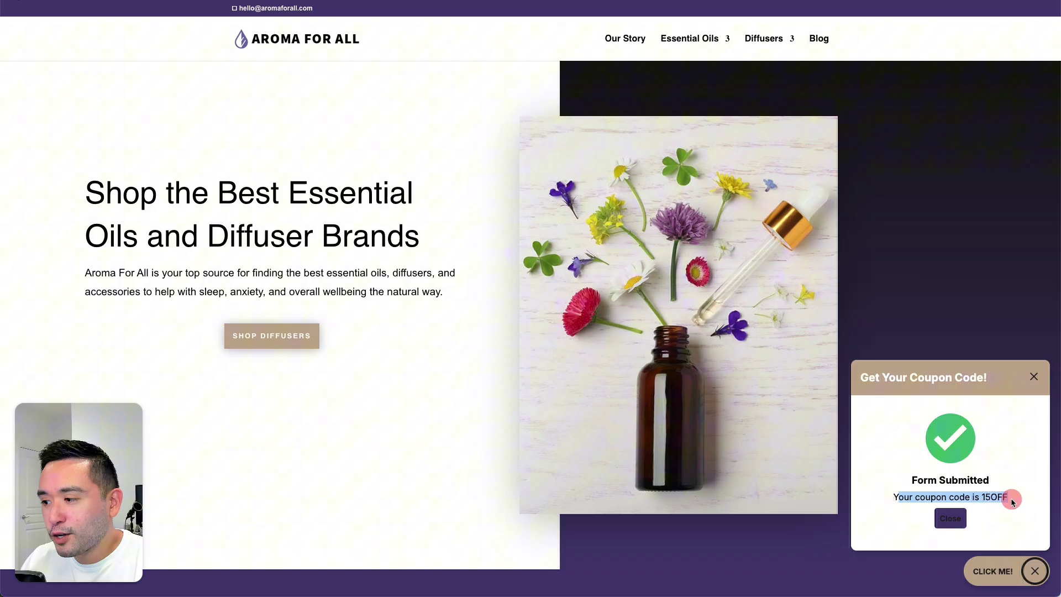
{"action": "left_click", "coordinate": [1011, 500]}
{"action": "left_click", "coordinate": [956, 521]}
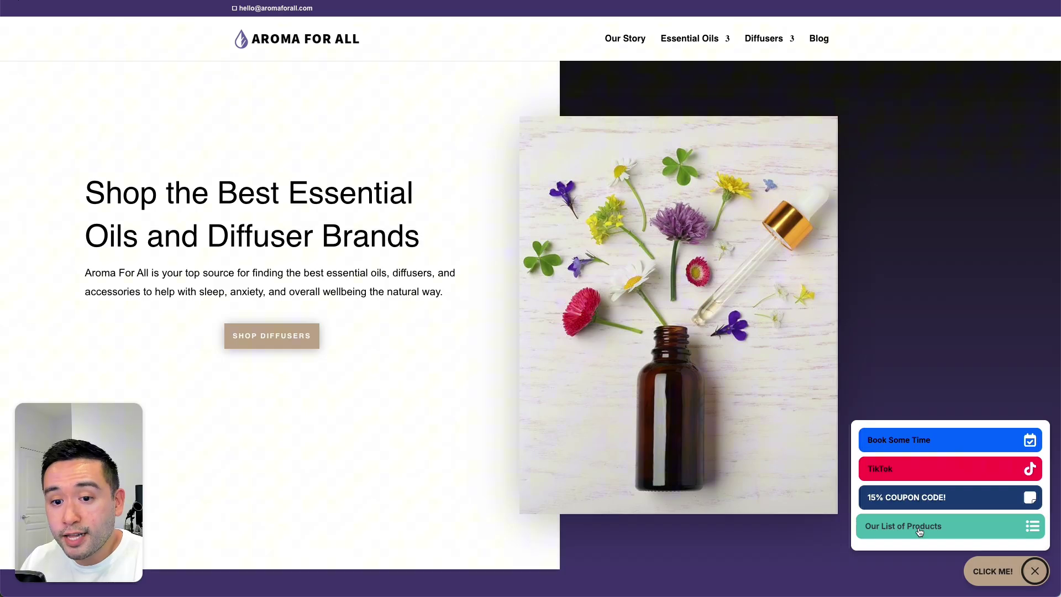
Step: Browse Our List of Products, showing Lavender, Rosemary and Ylang Ylang
{"action": "left_click", "coordinate": [919, 531]}
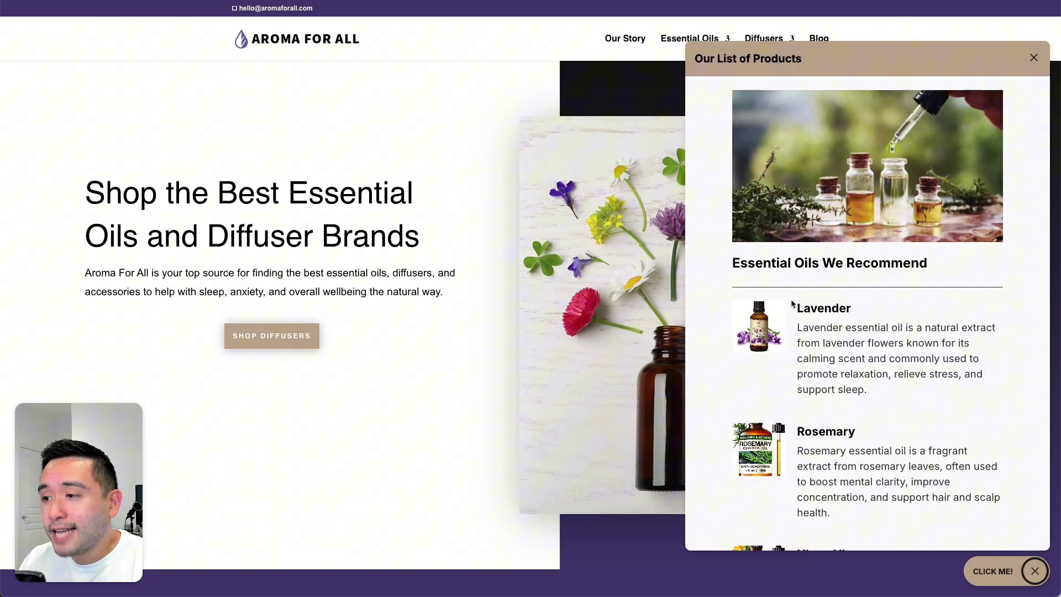
{"action": "scroll", "coordinate": [791, 302], "scroll_direction": "down", "scroll_amount": 3}
{"action": "scroll", "coordinate": [788, 402], "scroll_direction": "down", "scroll_amount": 1}
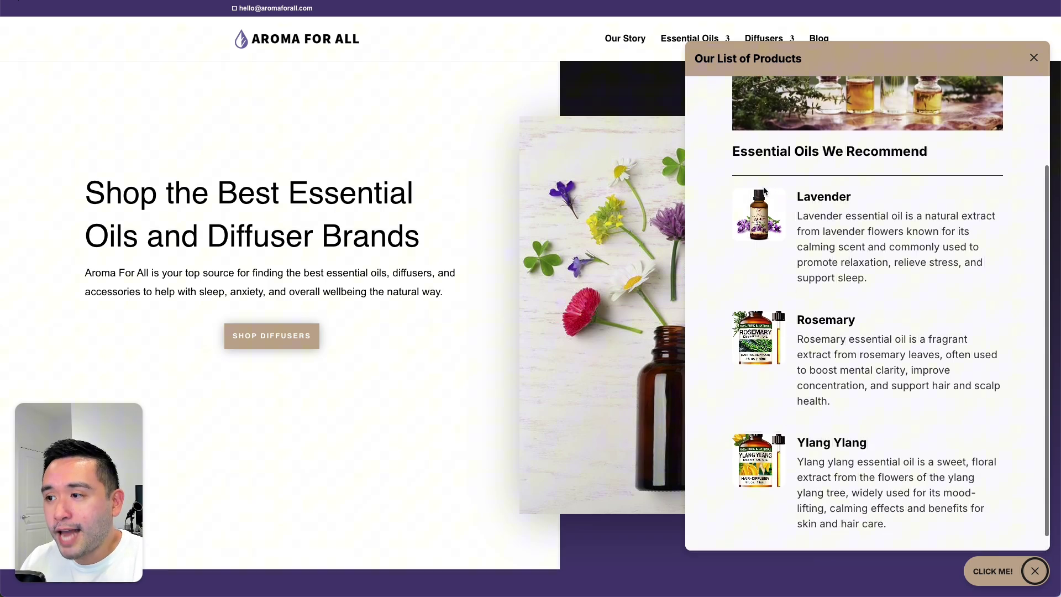
{"action": "left_click_drag", "start_coordinate": [812, 189], "coordinate": [844, 246]}
{"action": "scroll", "coordinate": [845, 252], "scroll_direction": "down", "scroll_amount": 1}
{"action": "scroll", "coordinate": [844, 252], "scroll_direction": "up", "scroll_amount": 5}
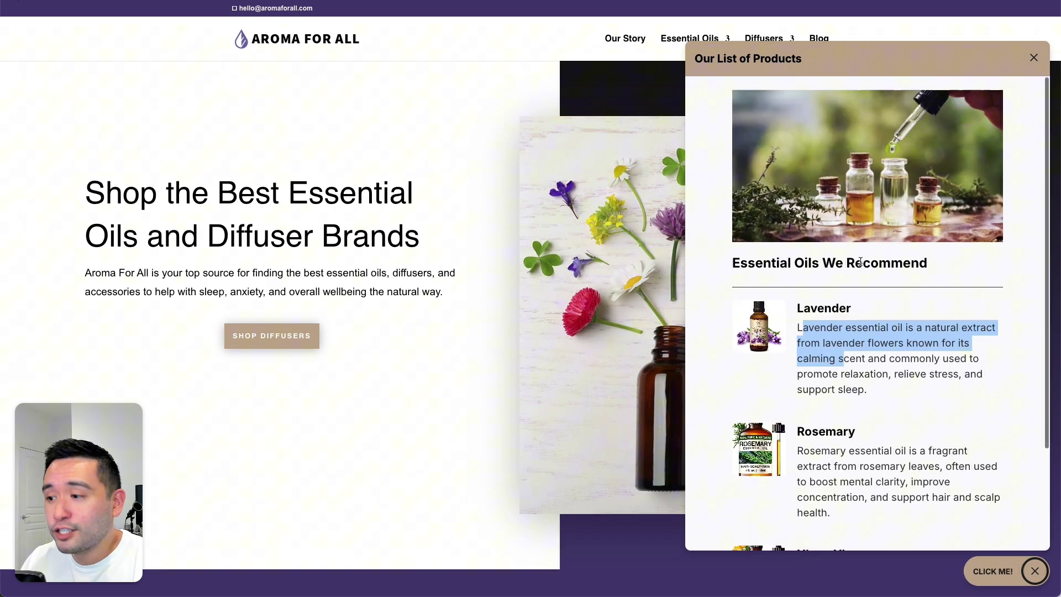
{"action": "left_click", "coordinate": [812, 309]}
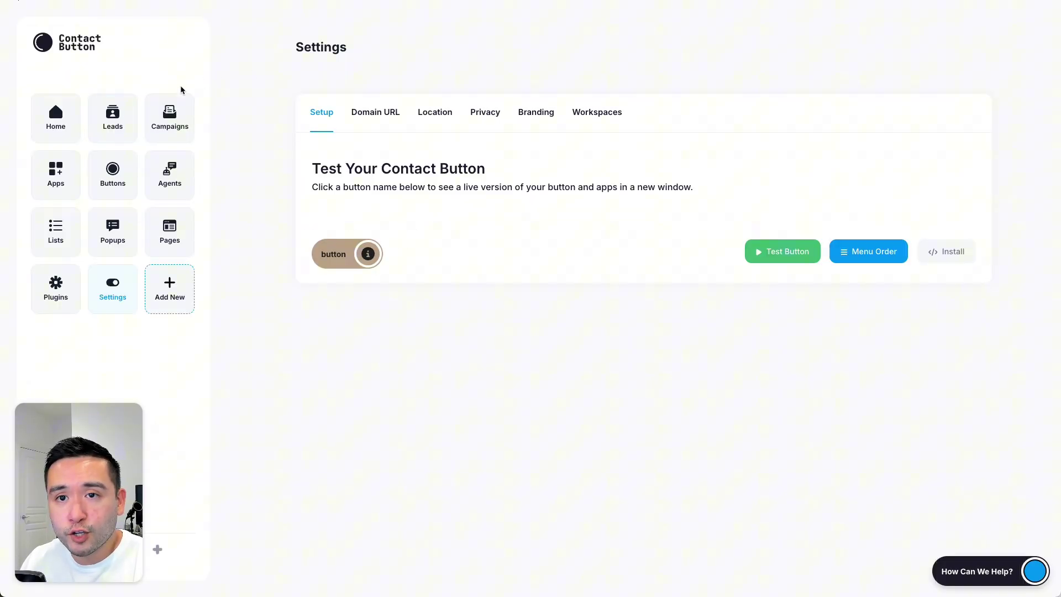
Step: Open Leads and review the two leads captured from the 15% COUPON CODE! form
{"action": "left_click", "coordinate": [112, 118]}
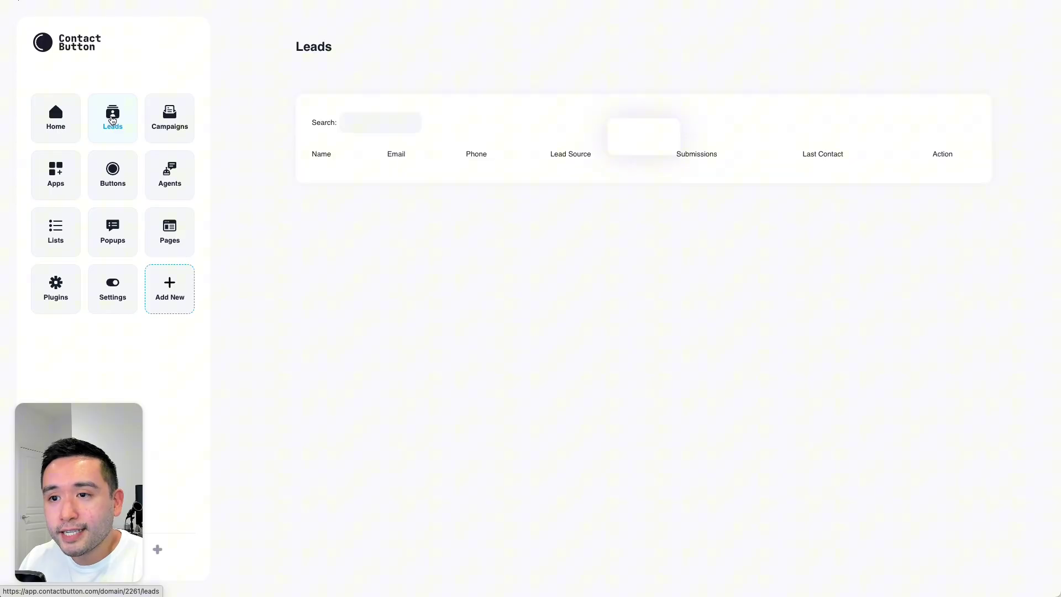
{"action": "left_click_drag", "start_coordinate": [316, 183], "coordinate": [860, 184]}
{"action": "left_click", "coordinate": [858, 182]}
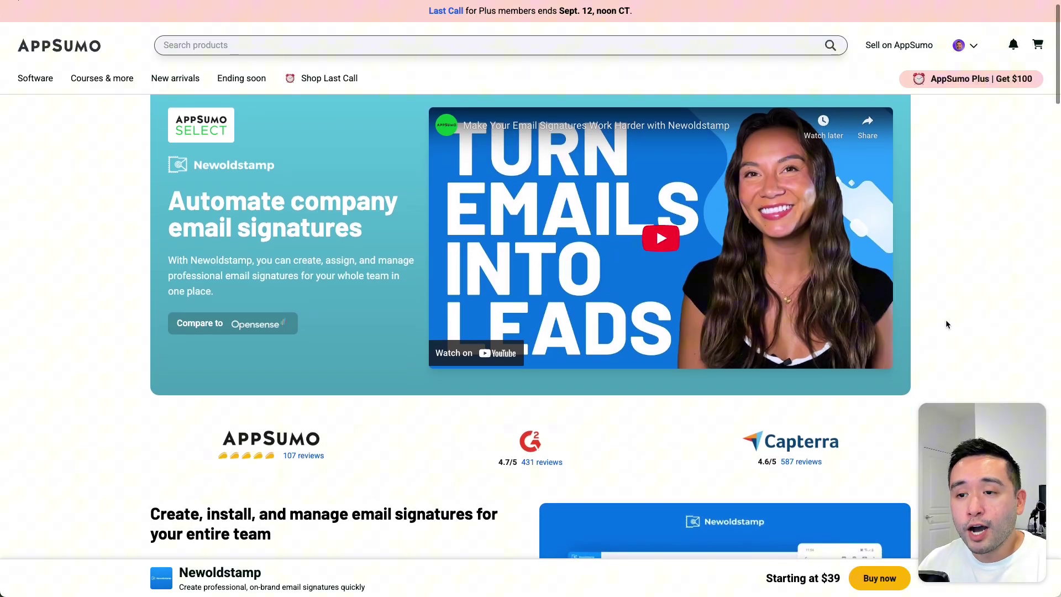
Step: Scroll to the Newoldstamp pricing table and review the 1 Code plan price
{"action": "scroll", "coordinate": [946, 326], "scroll_direction": "down", "scroll_amount": 3}
{"action": "scroll", "coordinate": [946, 326], "scroll_direction": "down", "scroll_amount": 1}
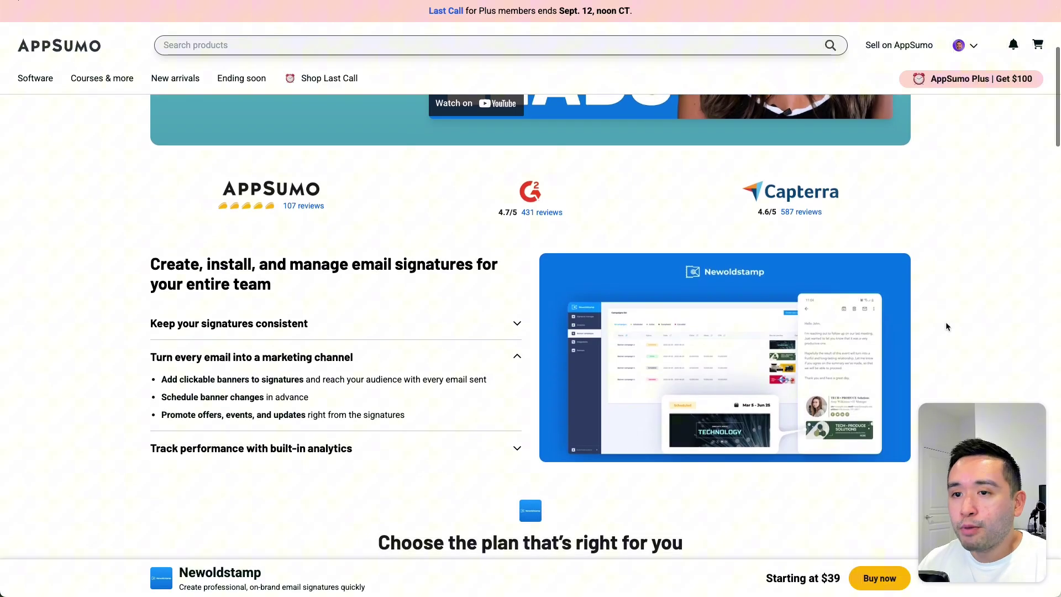
{"action": "scroll", "coordinate": [946, 325], "scroll_direction": "down", "scroll_amount": 8}
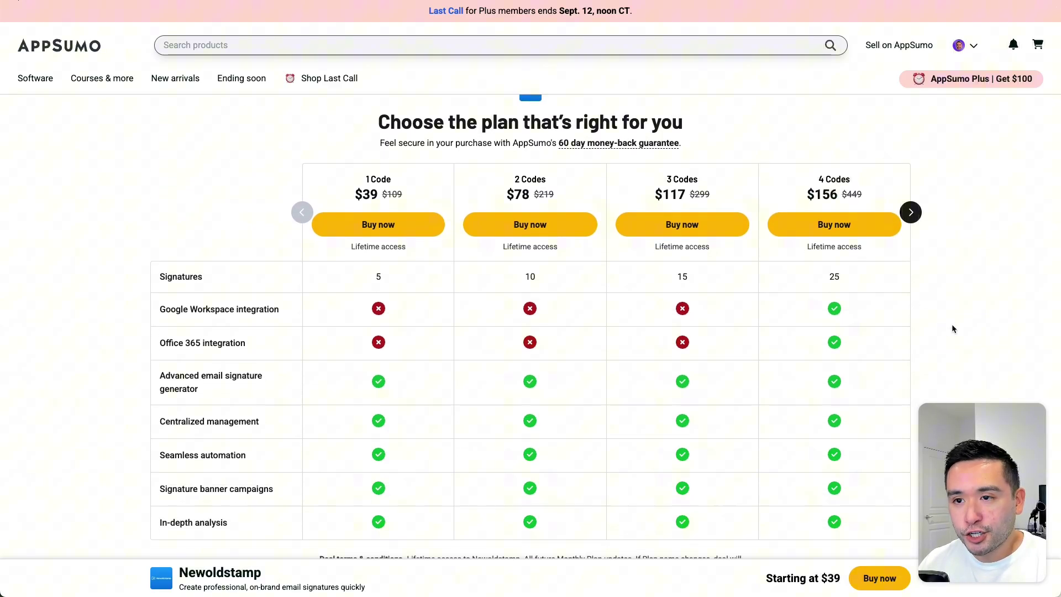
{"action": "scroll", "coordinate": [952, 328], "scroll_direction": "up", "scroll_amount": 1}
{"action": "left_click_drag", "start_coordinate": [370, 208], "coordinate": [386, 210]}
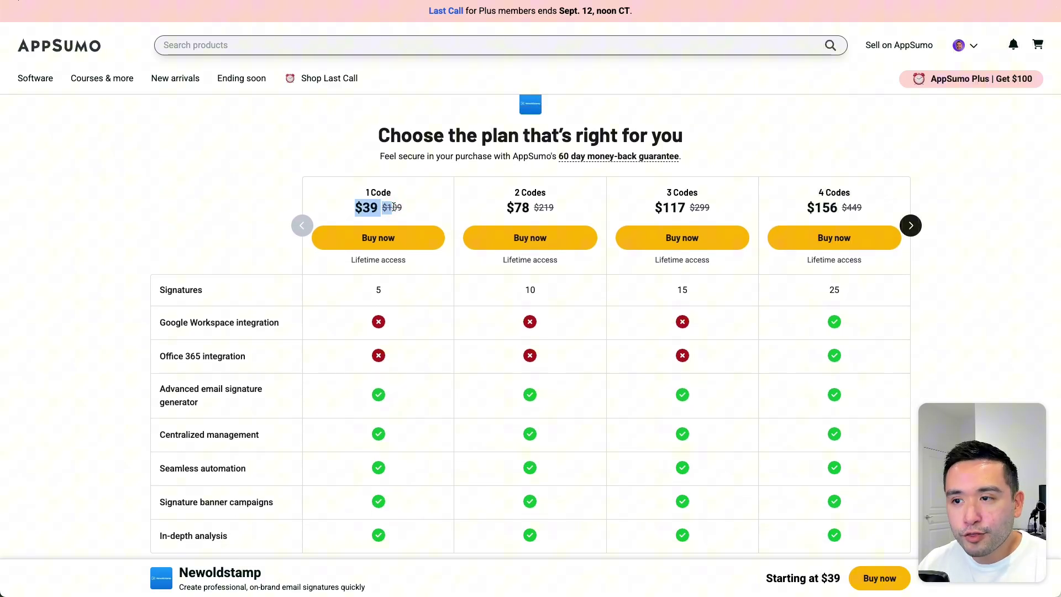
{"action": "left_click", "coordinate": [411, 222]}
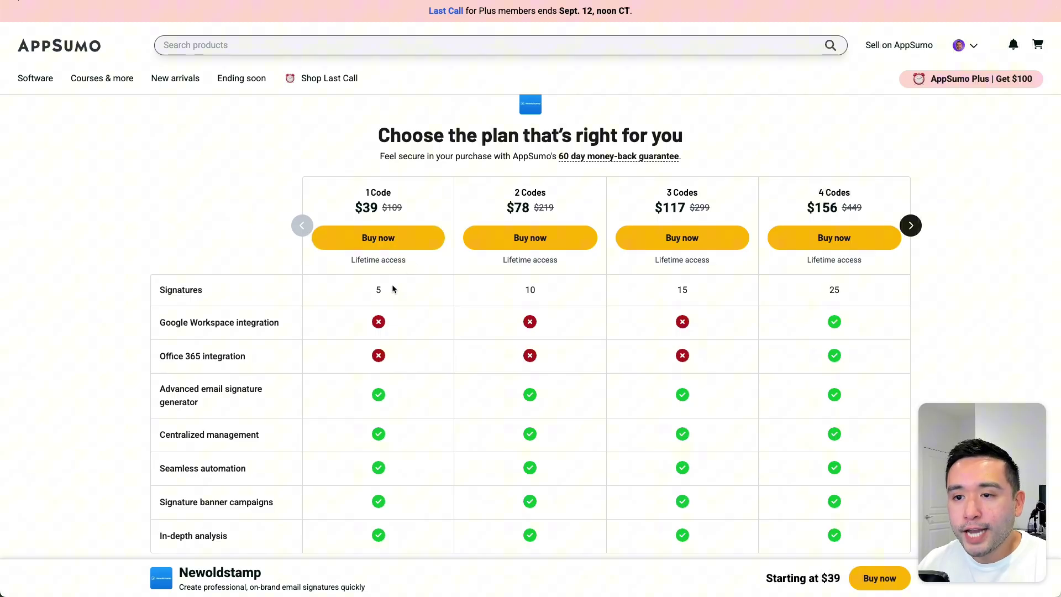
{"action": "left_click_drag", "start_coordinate": [393, 288], "coordinate": [383, 286]}
{"action": "scroll", "coordinate": [358, 294], "scroll_direction": "down", "scroll_amount": 2}
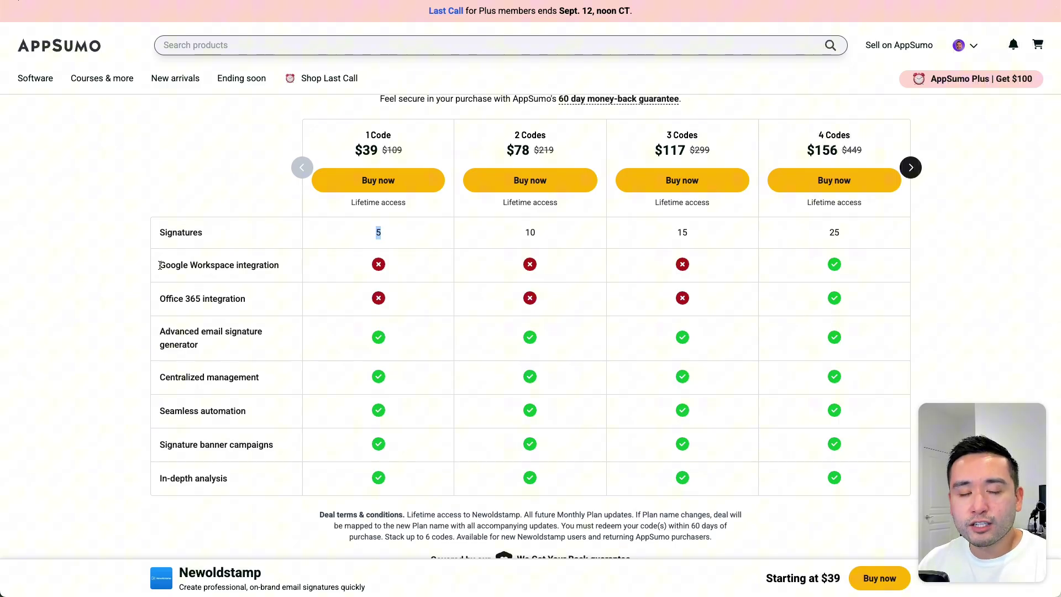
Step: Review the Google Workspace integration and shared features, then show the 3 to 6 Codes tiers
{"action": "left_click_drag", "start_coordinate": [159, 265], "coordinate": [280, 268]}
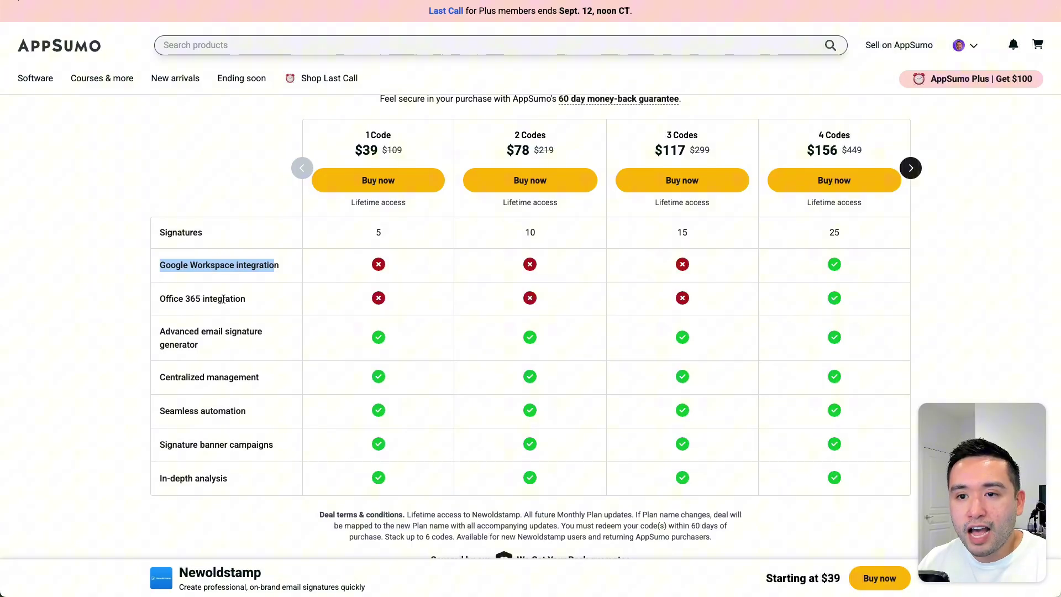
{"action": "mouse_move", "coordinate": [208, 330]}
{"action": "left_mouse_down"}
{"action": "mouse_move", "coordinate": [210, 348]}
{"action": "mouse_move", "coordinate": [417, 488]}
{"action": "mouse_move", "coordinate": [410, 493]}
{"action": "left_mouse_up"}
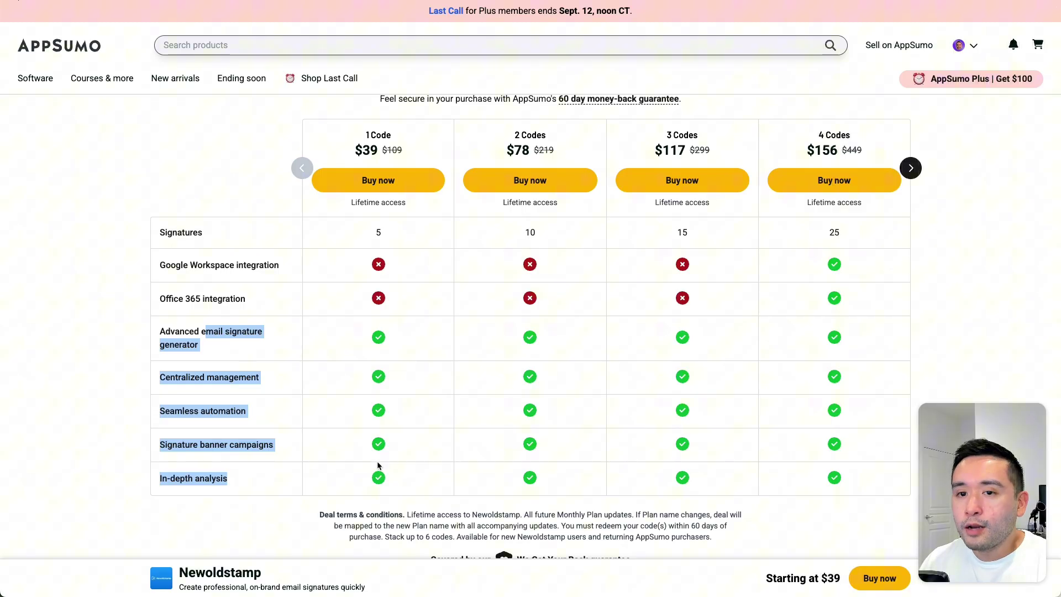
{"action": "left_click", "coordinate": [821, 134]}
{"action": "left_click", "coordinate": [910, 168]}
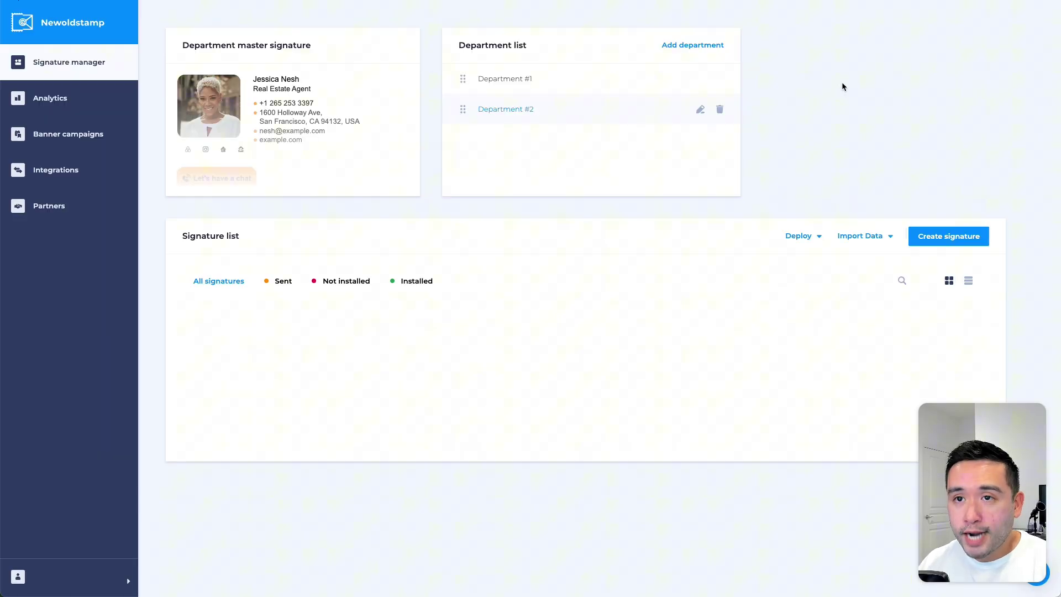
Step: View Department #1 and Department #2 signatures, then edit the Department master signature
{"action": "left_click", "coordinate": [502, 79]}
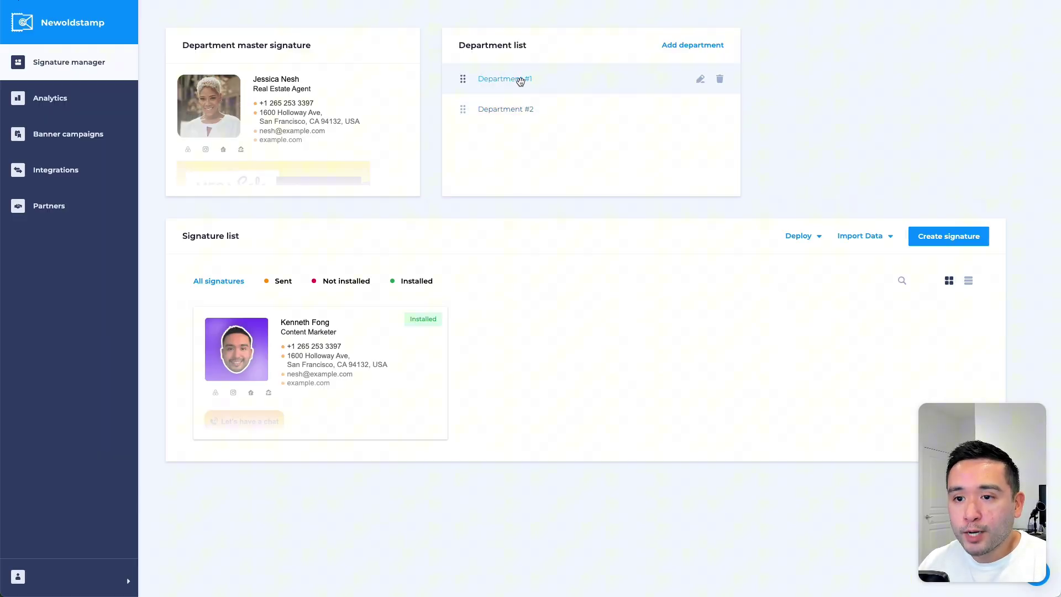
{"action": "mouse_move", "coordinate": [262, 323]}
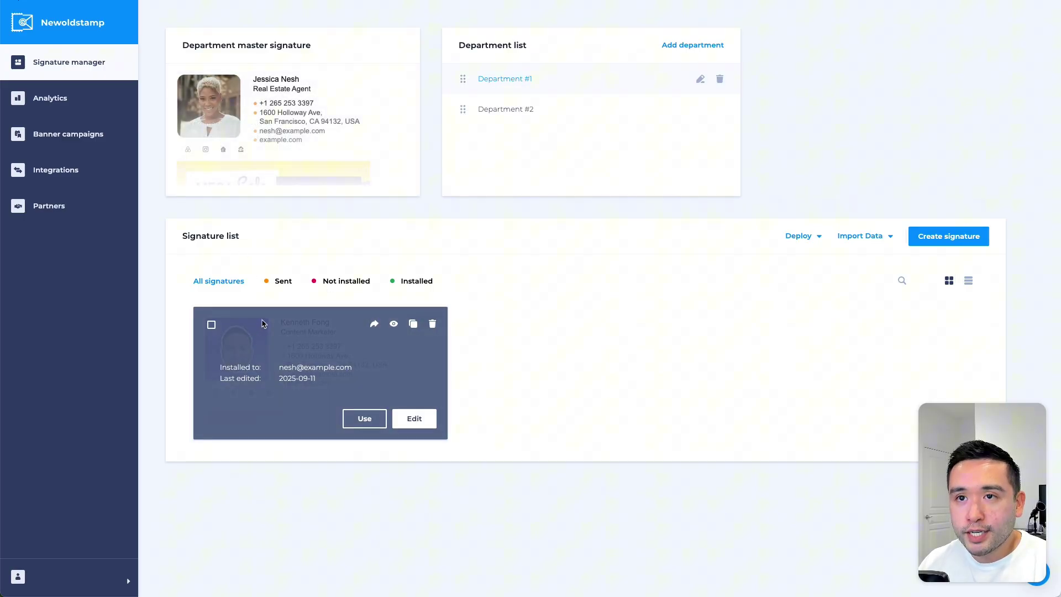
{"action": "mouse_move", "coordinate": [215, 102]}
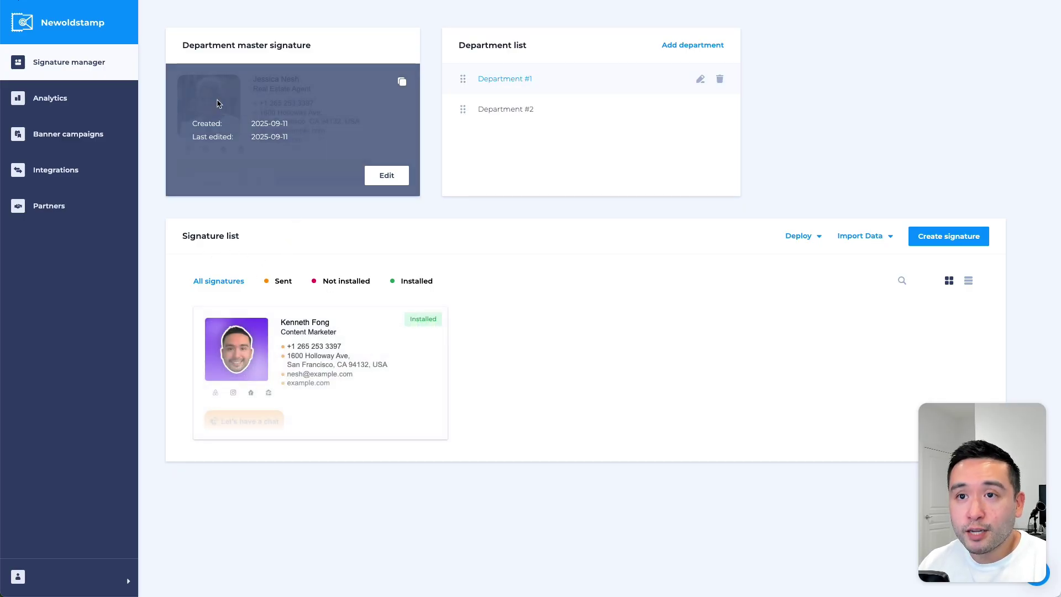
{"action": "left_click", "coordinate": [498, 109]}
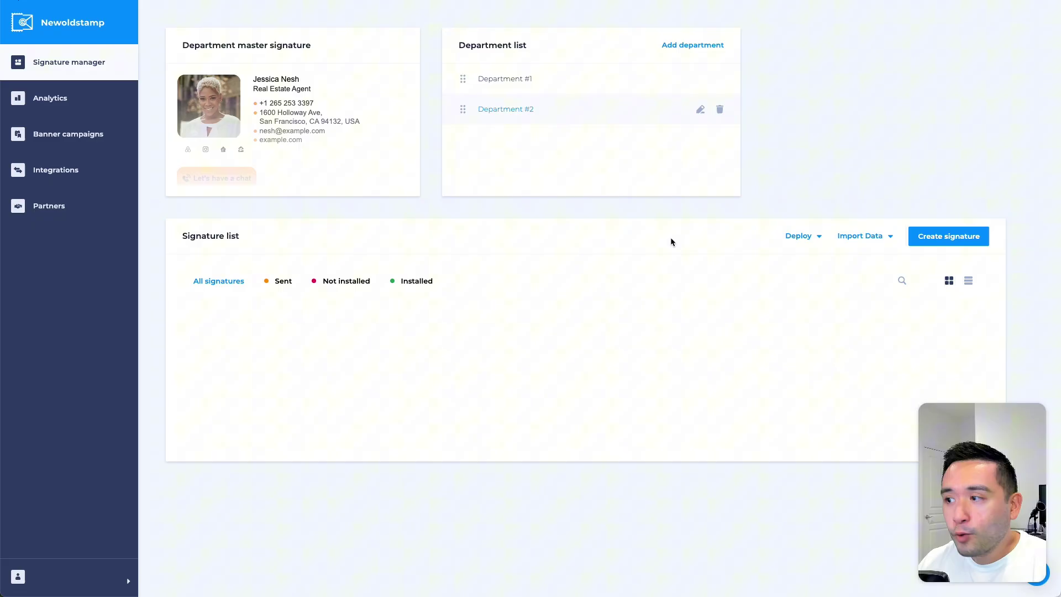
{"action": "left_click", "coordinate": [948, 236]}
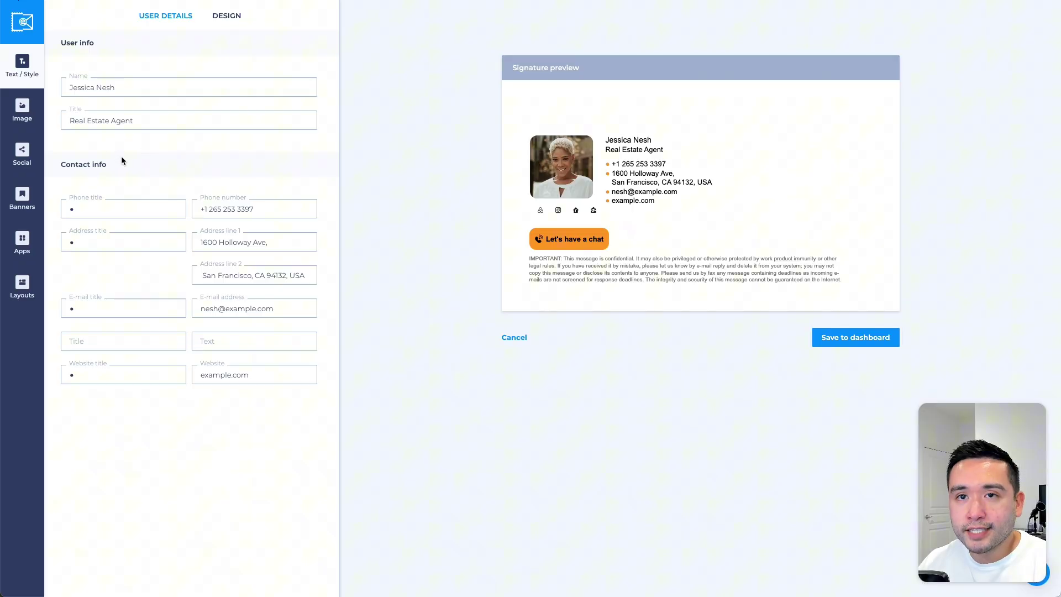
Step: Review the signature's design options and browse the available Layouts
{"action": "left_click", "coordinate": [226, 23]}
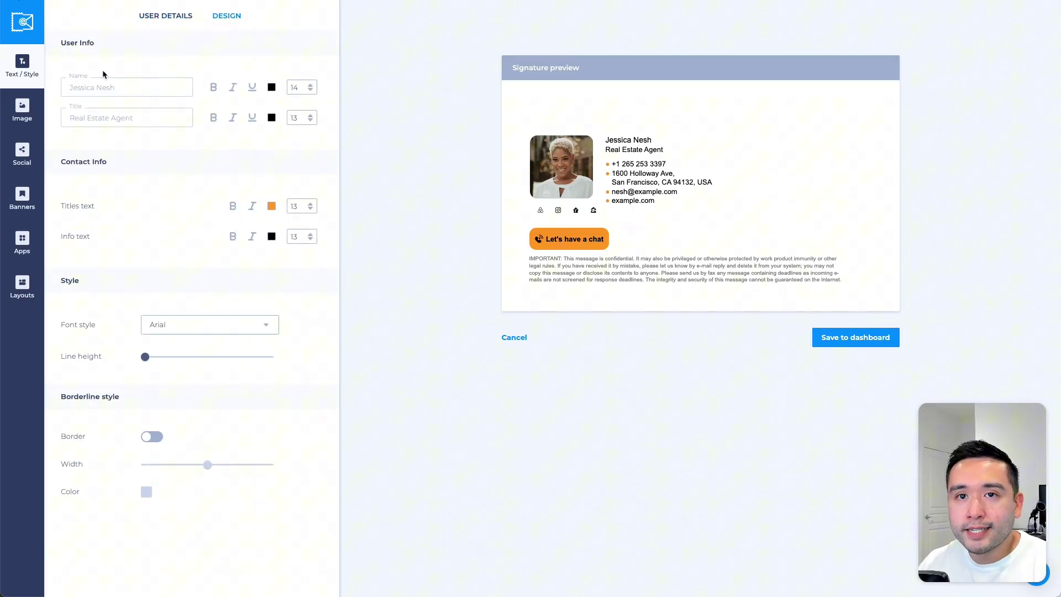
{"action": "scroll", "coordinate": [149, 176], "scroll_direction": "down", "scroll_amount": 1}
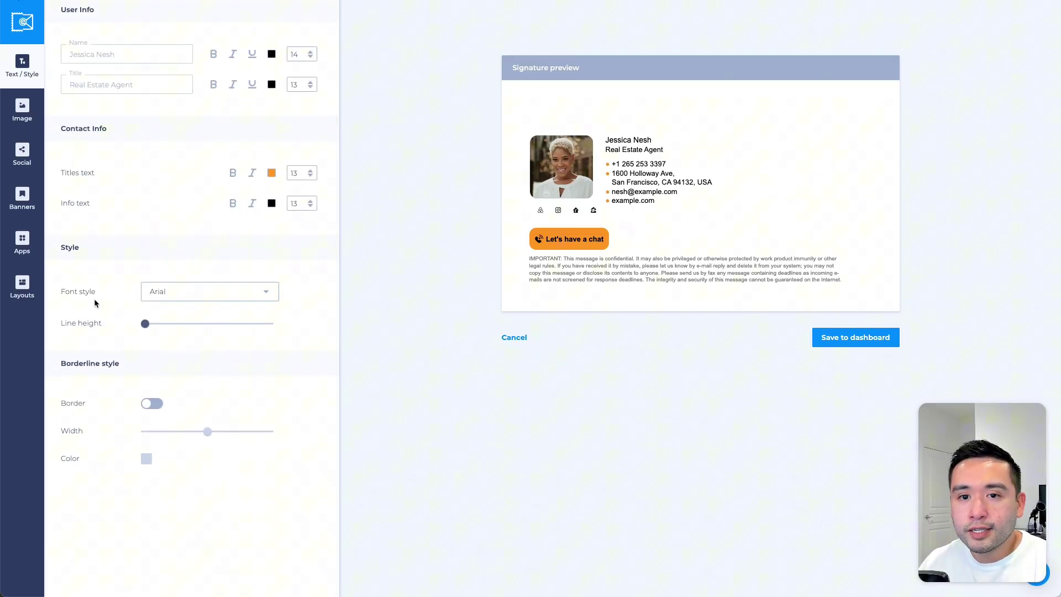
{"action": "scroll", "coordinate": [166, 387], "scroll_direction": "up", "scroll_amount": 1}
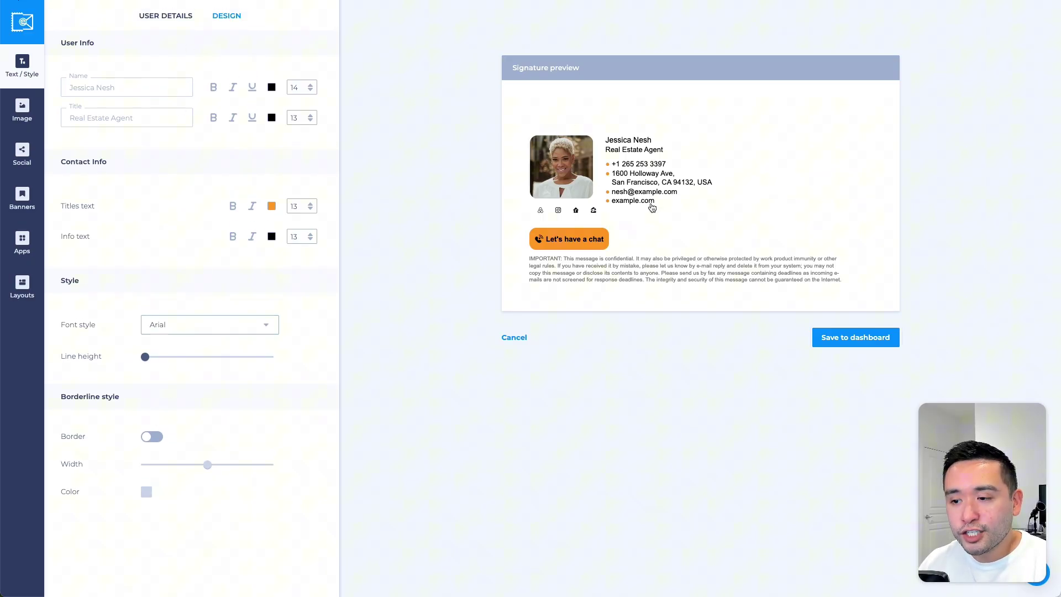
{"action": "left_click", "coordinate": [22, 287]}
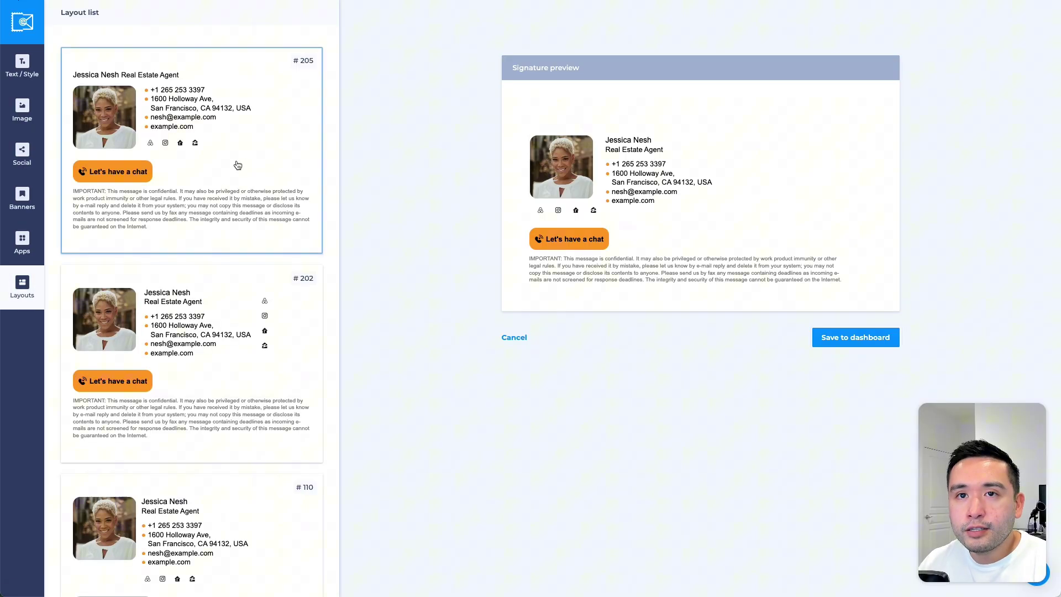
{"action": "scroll", "coordinate": [220, 171], "scroll_direction": "down", "scroll_amount": 1}
{"action": "scroll", "coordinate": [219, 171], "scroll_direction": "down", "scroll_amount": 8}
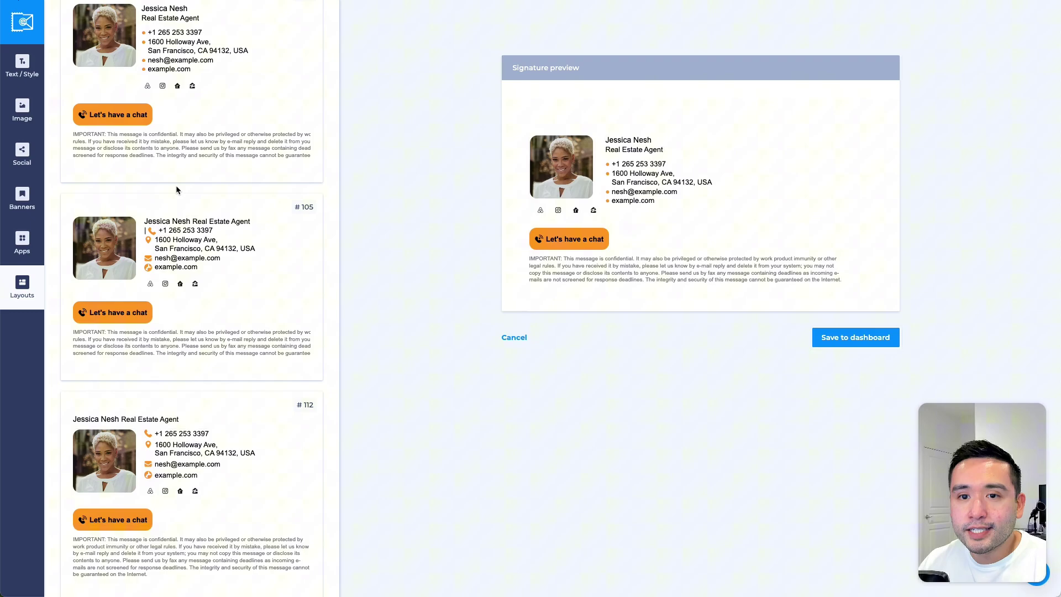
Step: Look through the Apps, Banners, Social and Image settings for the signature
{"action": "left_click", "coordinate": [22, 242]}
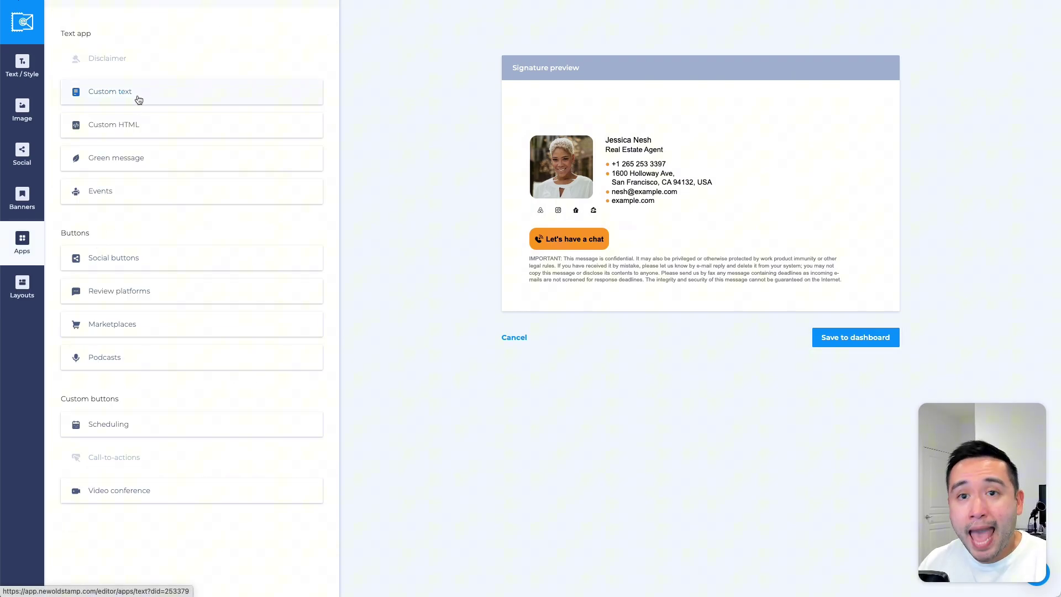
{"action": "scroll", "coordinate": [152, 140], "scroll_direction": "down", "scroll_amount": 1}
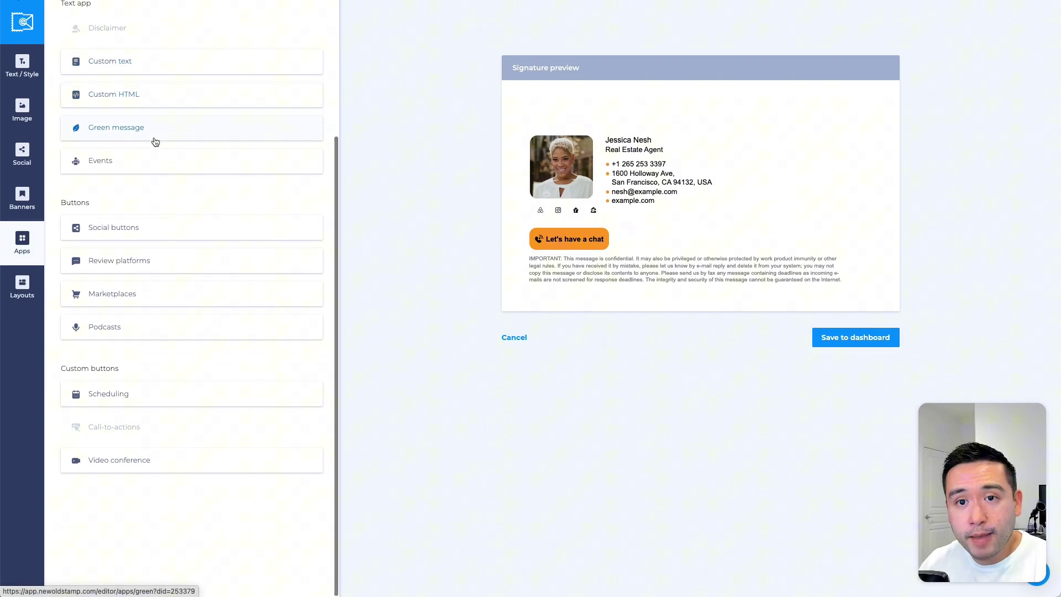
{"action": "left_click", "coordinate": [138, 392]}
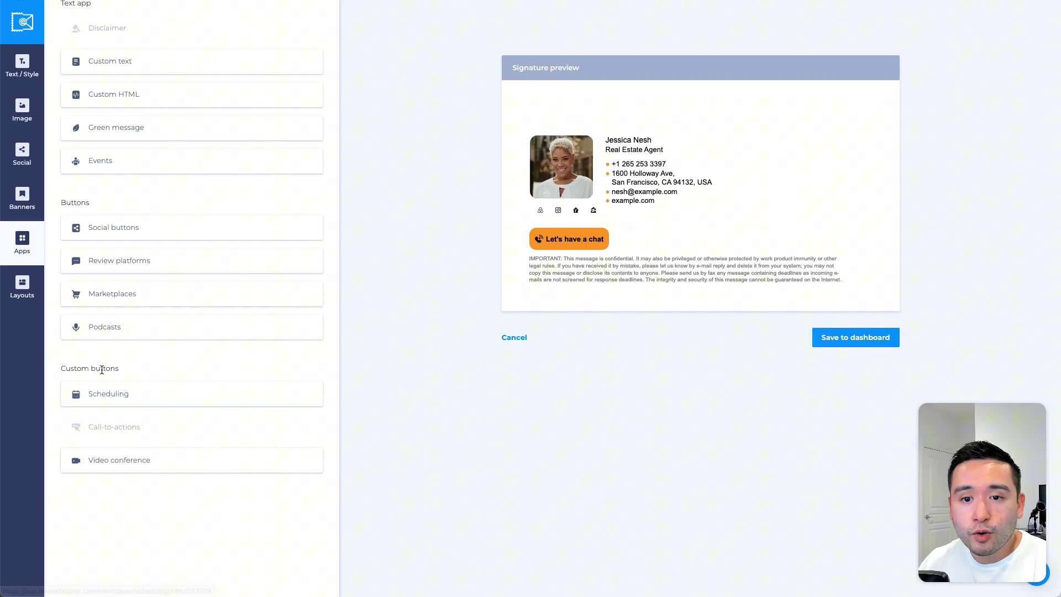
{"action": "left_click", "coordinate": [22, 199]}
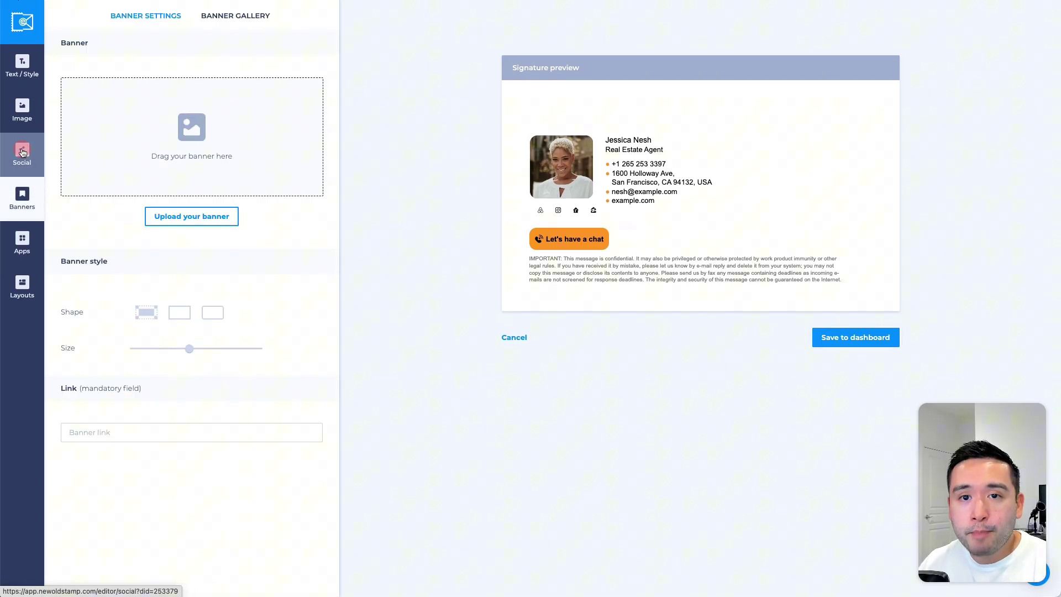
{"action": "left_click", "coordinate": [22, 154]}
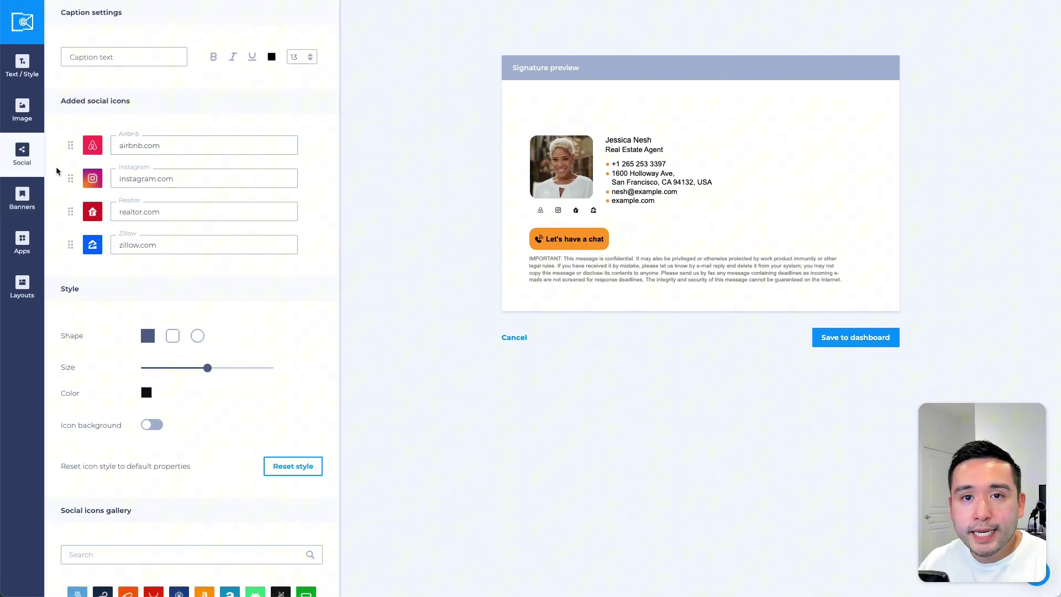
{"action": "left_click", "coordinate": [22, 111]}
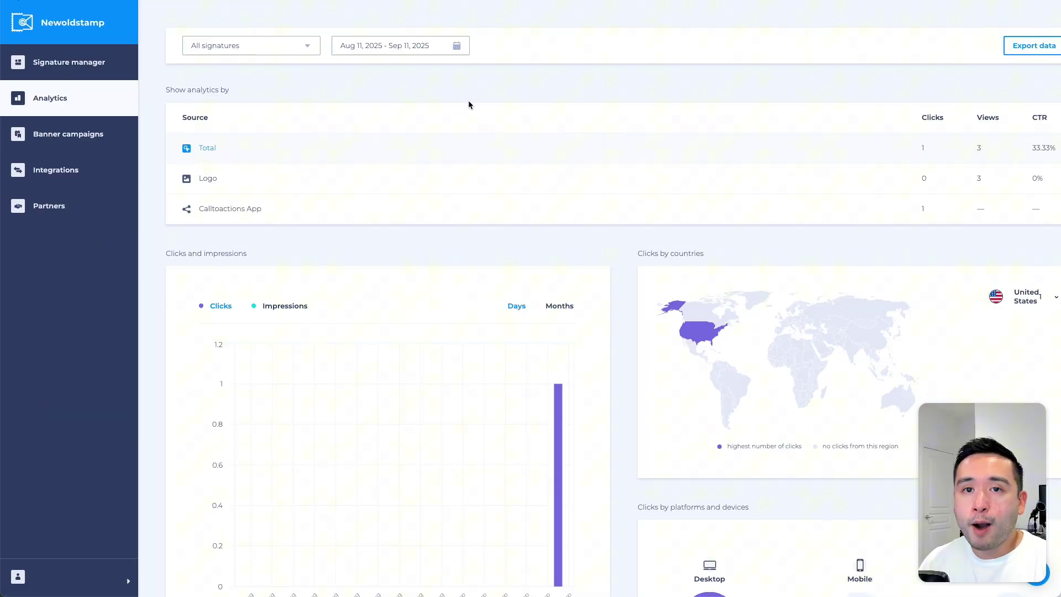
Step: Scroll through the Analytics clicks, views and CTR charts, then open Banner campaigns
{"action": "scroll", "coordinate": [406, 126], "scroll_direction": "down", "scroll_amount": 1}
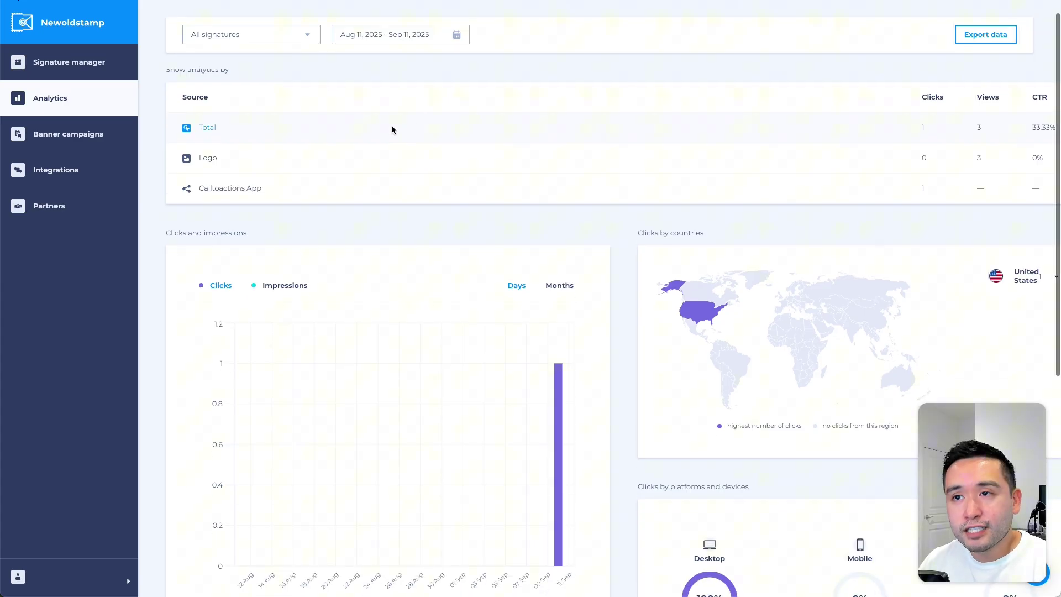
{"action": "scroll", "coordinate": [326, 157], "scroll_direction": "down", "scroll_amount": 3}
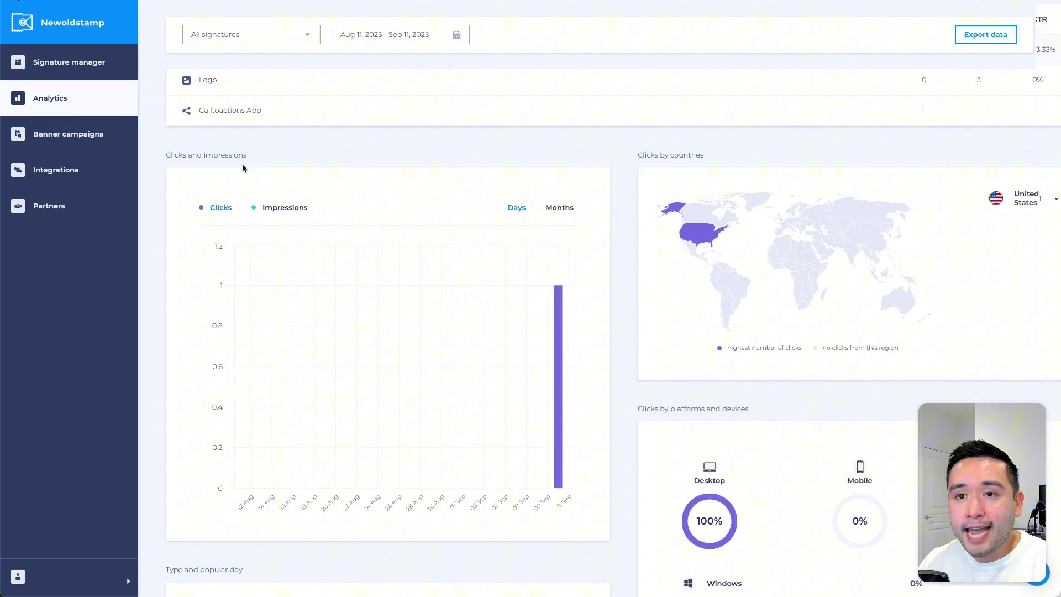
{"action": "scroll", "coordinate": [287, 168], "scroll_direction": "down", "scroll_amount": 1}
{"action": "scroll", "coordinate": [288, 169], "scroll_direction": "down", "scroll_amount": 1}
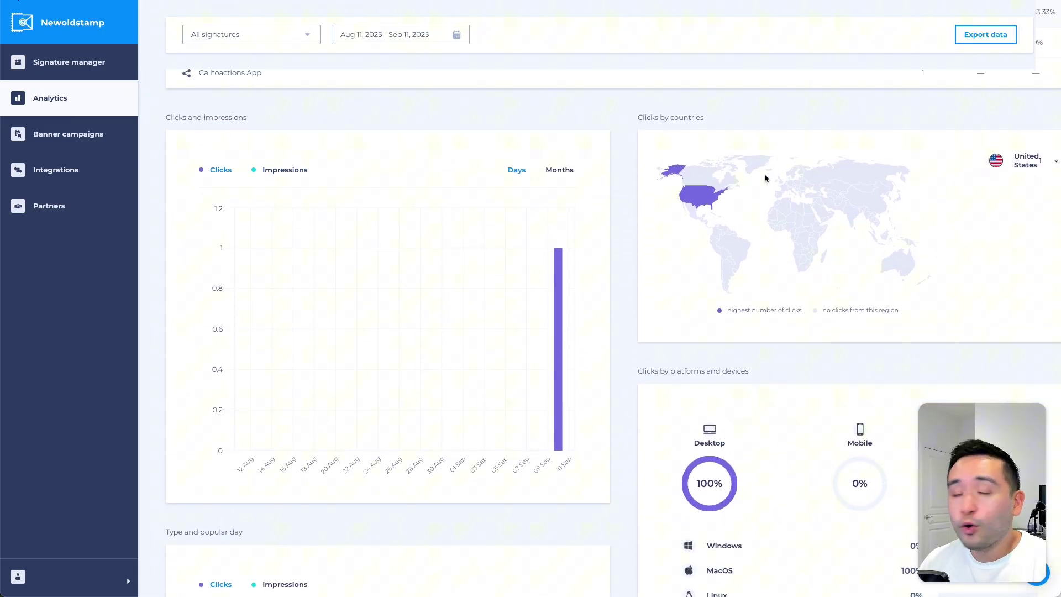
{"action": "scroll", "coordinate": [717, 161], "scroll_direction": "down", "scroll_amount": 7}
{"action": "scroll", "coordinate": [787, 168], "scroll_direction": "down", "scroll_amount": 2}
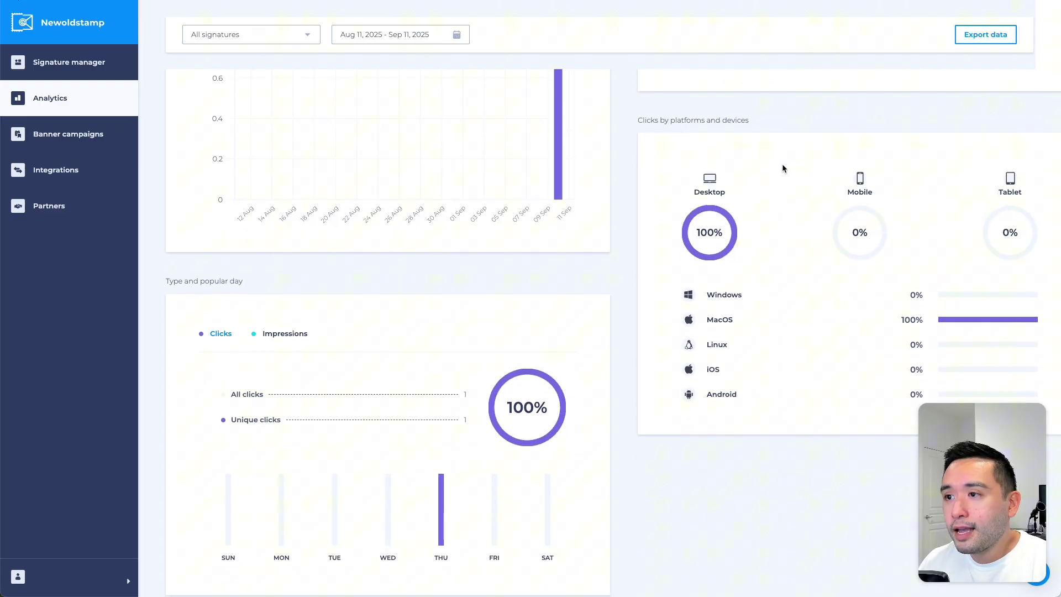
{"action": "scroll", "coordinate": [776, 166], "scroll_direction": "down", "scroll_amount": 1}
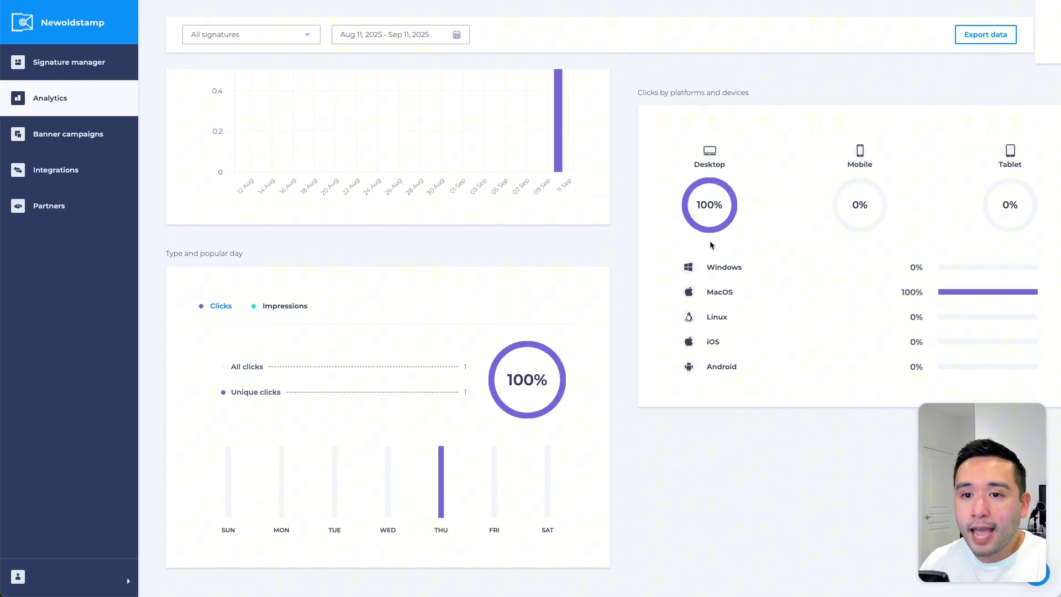
{"action": "mouse_move", "coordinate": [442, 470]}
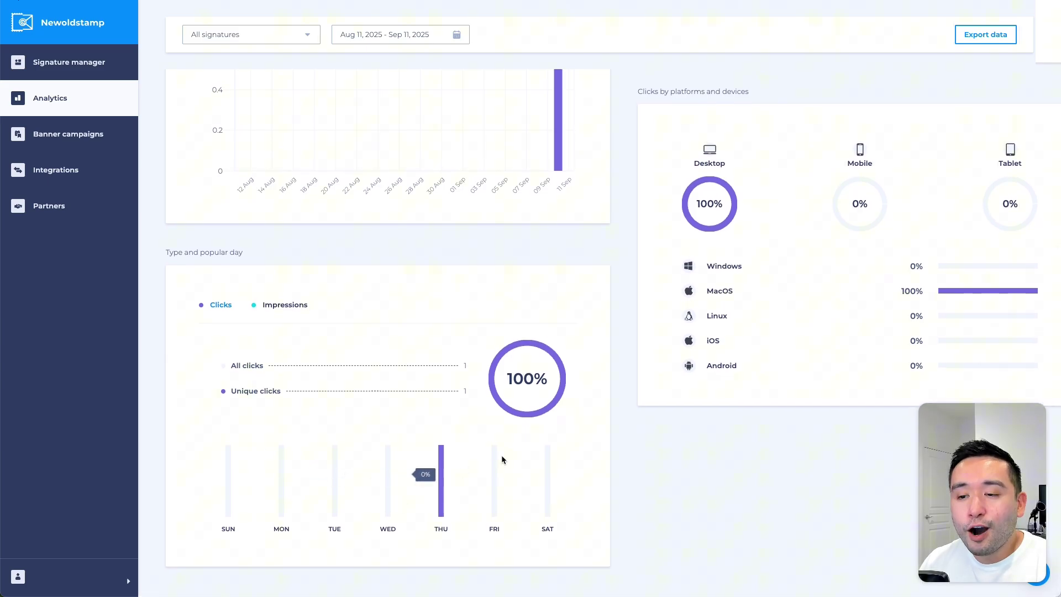
{"action": "scroll", "coordinate": [442, 469], "scroll_direction": "up", "scroll_amount": 8}
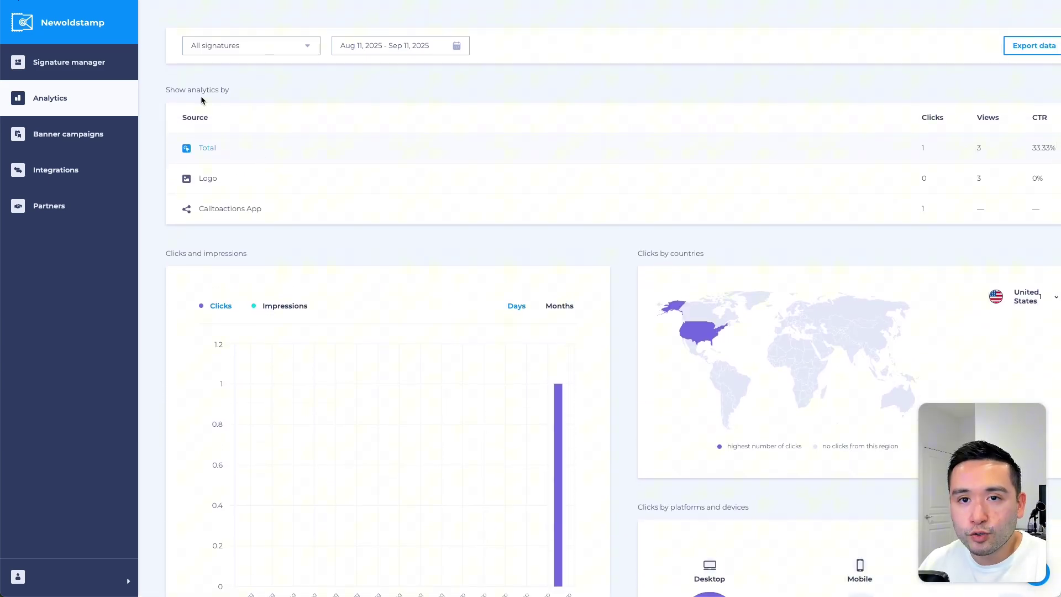
{"action": "left_click", "coordinate": [100, 133]}
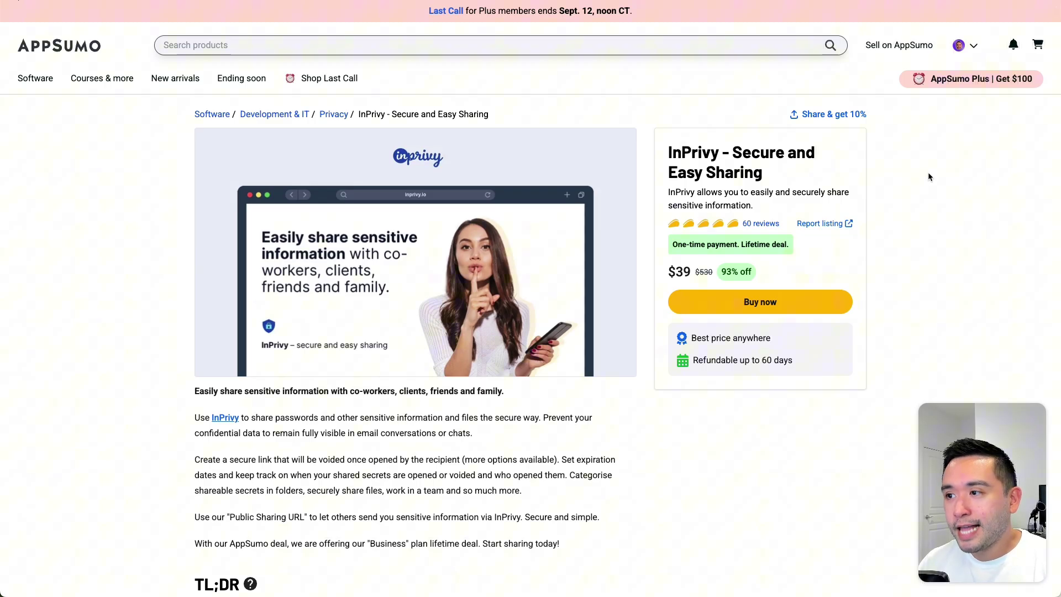
Step: Scroll the InPrivy deal page to review its $39 lifetime plan and feature list
{"action": "scroll", "coordinate": [928, 177], "scroll_direction": "down", "scroll_amount": 2}
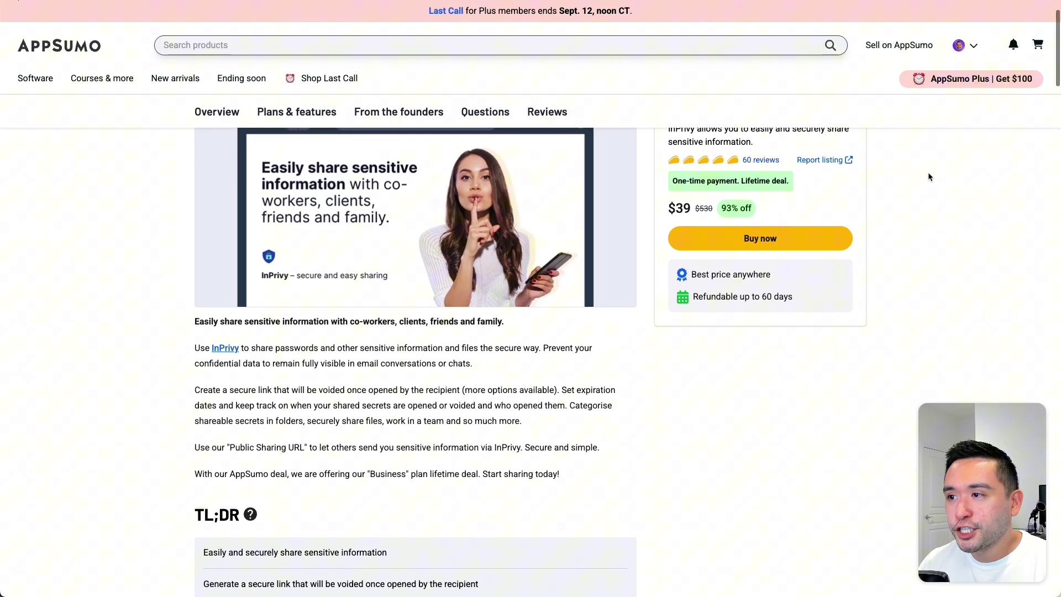
{"action": "scroll", "coordinate": [928, 177], "scroll_direction": "down", "scroll_amount": 4}
{"action": "scroll", "coordinate": [928, 177], "scroll_direction": "down", "scroll_amount": 20}
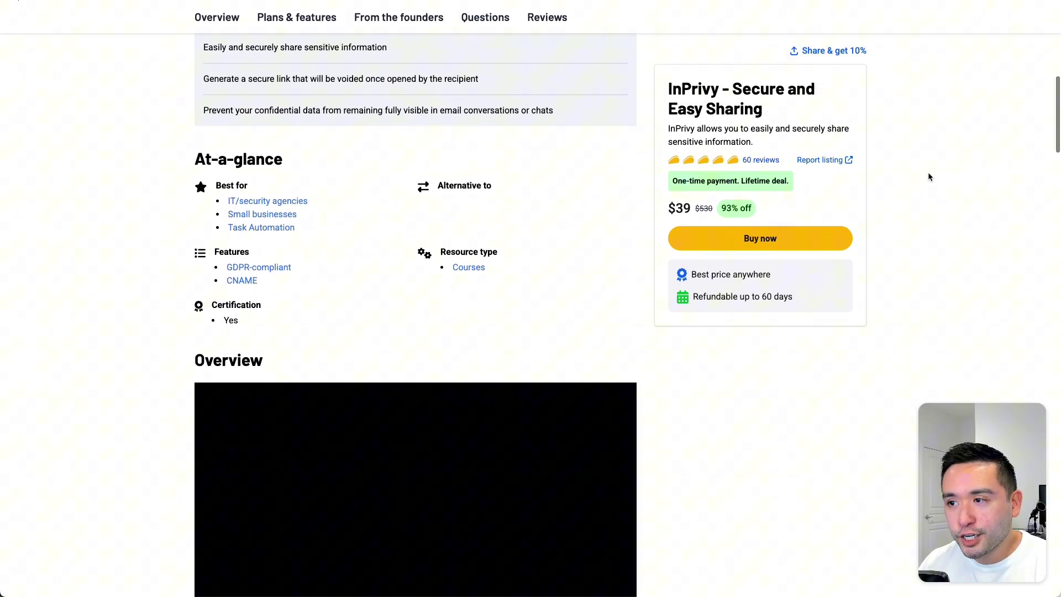
{"action": "scroll", "coordinate": [928, 171], "scroll_direction": "down", "scroll_amount": 8}
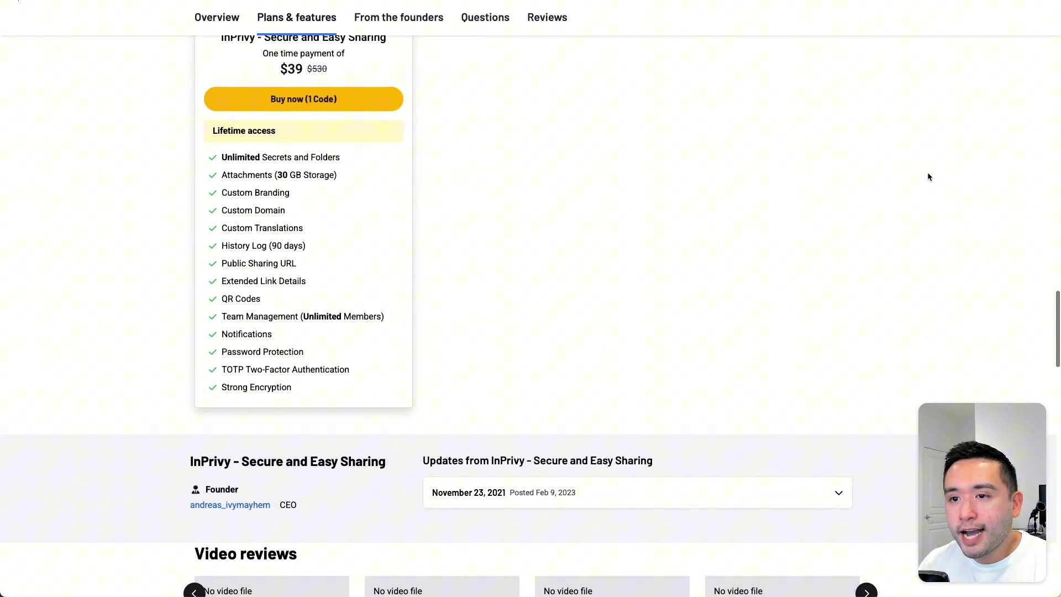
{"action": "scroll", "coordinate": [927, 171], "scroll_direction": "up", "scroll_amount": 4}
{"action": "scroll", "coordinate": [576, 237], "scroll_direction": "up", "scroll_amount": 2}
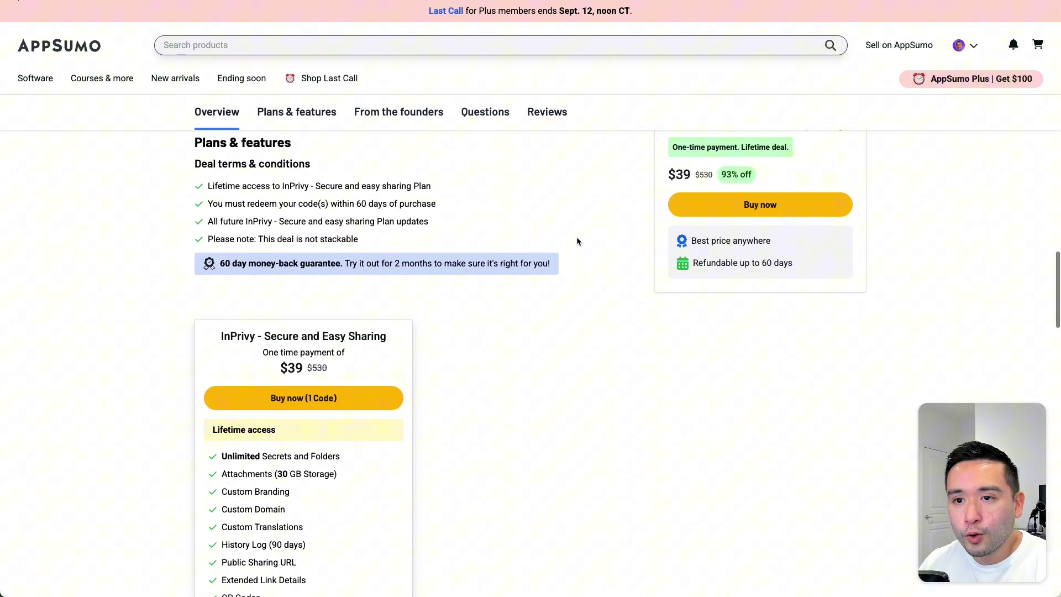
{"action": "scroll", "coordinate": [391, 245], "scroll_direction": "down", "scroll_amount": 3}
{"action": "scroll", "coordinate": [391, 250], "scroll_direction": "down", "scroll_amount": 1}
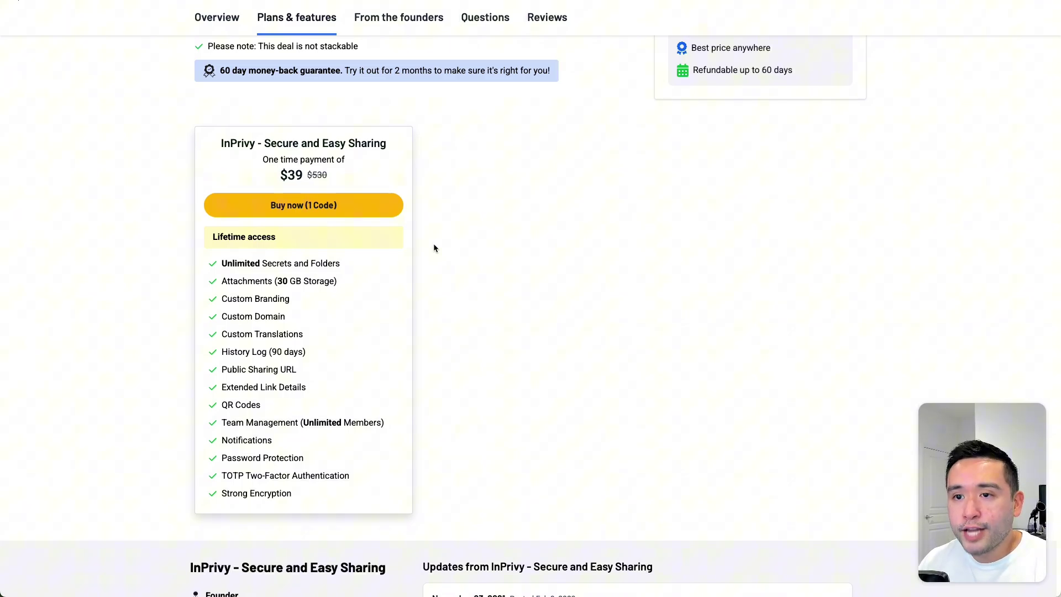
{"action": "scroll", "coordinate": [437, 247], "scroll_direction": "up", "scroll_amount": 2}
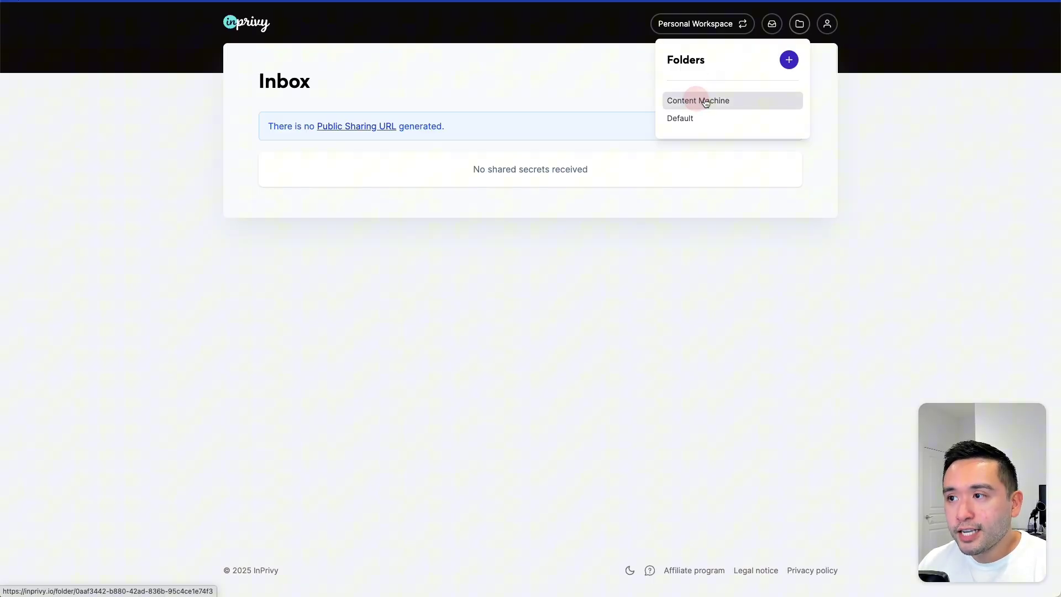
Step: Open the Content Machine folder holding the Photo secret and start a new secret
{"action": "left_click", "coordinate": [725, 112]}
{"action": "left_click_drag", "start_coordinate": [273, 82], "coordinate": [377, 83]}
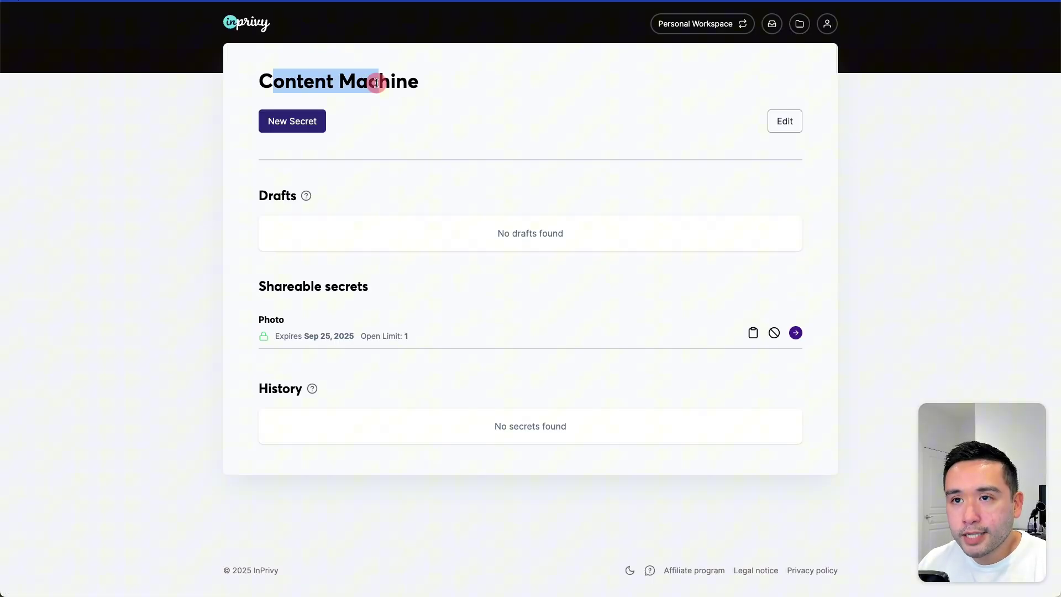
{"action": "left_click", "coordinate": [388, 120]}
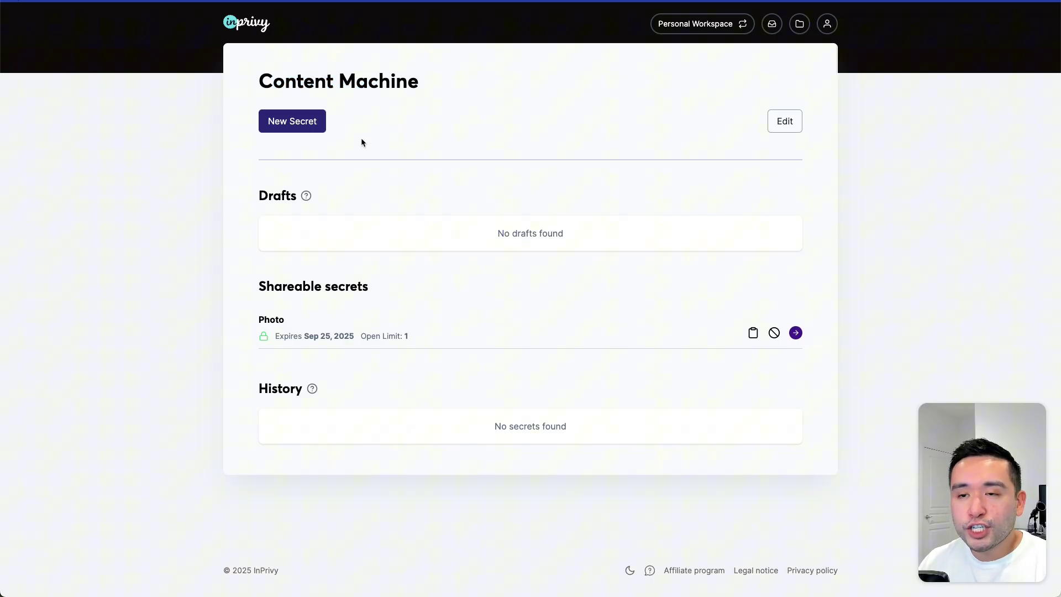
{"action": "left_click", "coordinate": [302, 122]}
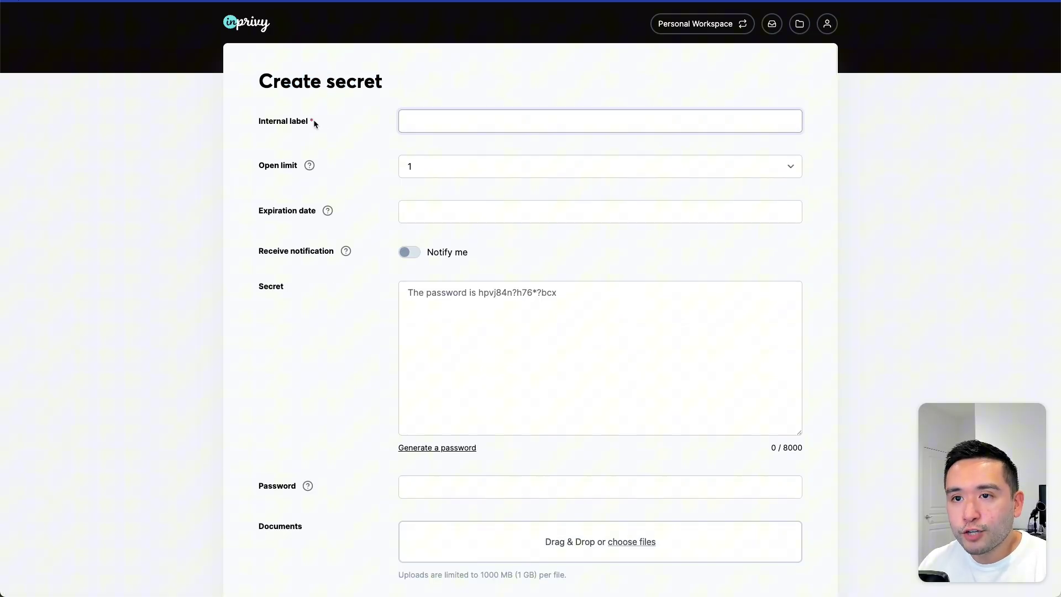
Step: Enter PDF in the new secret and inspect the open limit and expiration date options
{"action": "type", "text": "PDF"}
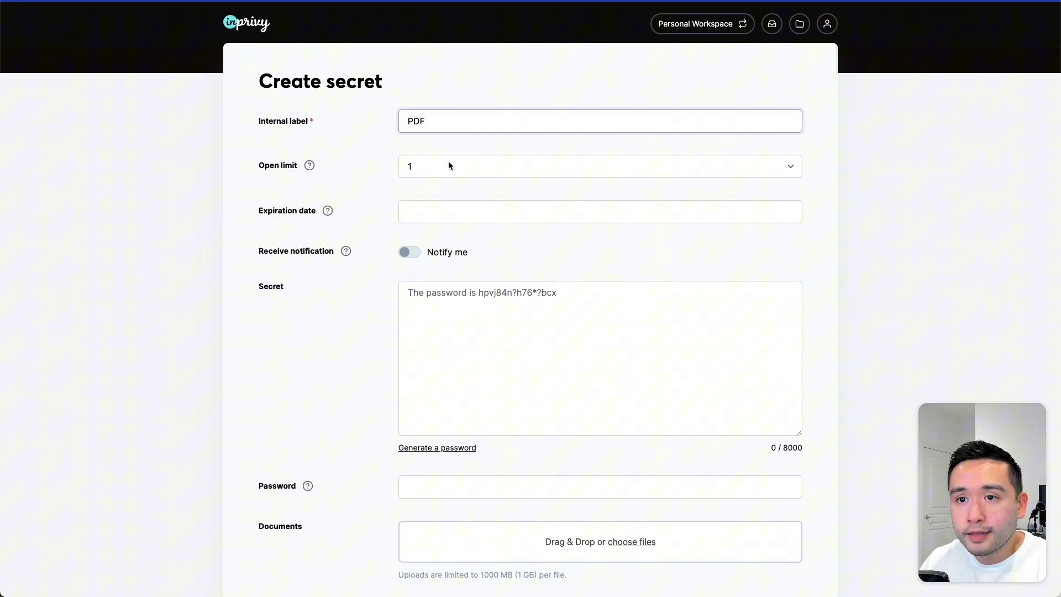
{"action": "left_click", "coordinate": [448, 173]}
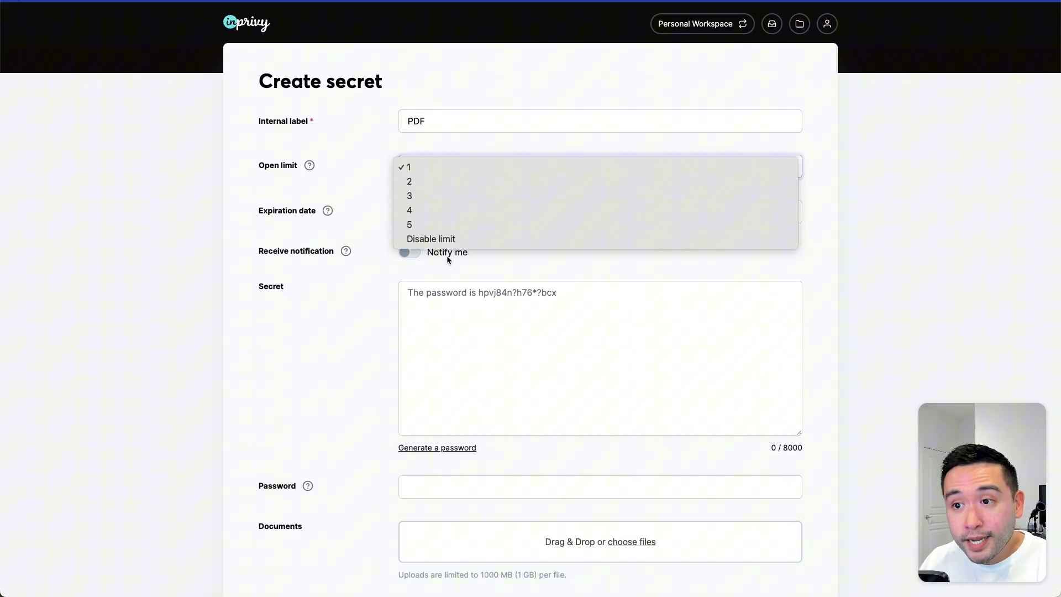
{"action": "left_click", "coordinate": [357, 177]}
{"action": "left_click_drag", "start_coordinate": [327, 82], "coordinate": [378, 85]}
{"action": "left_click", "coordinate": [430, 215]}
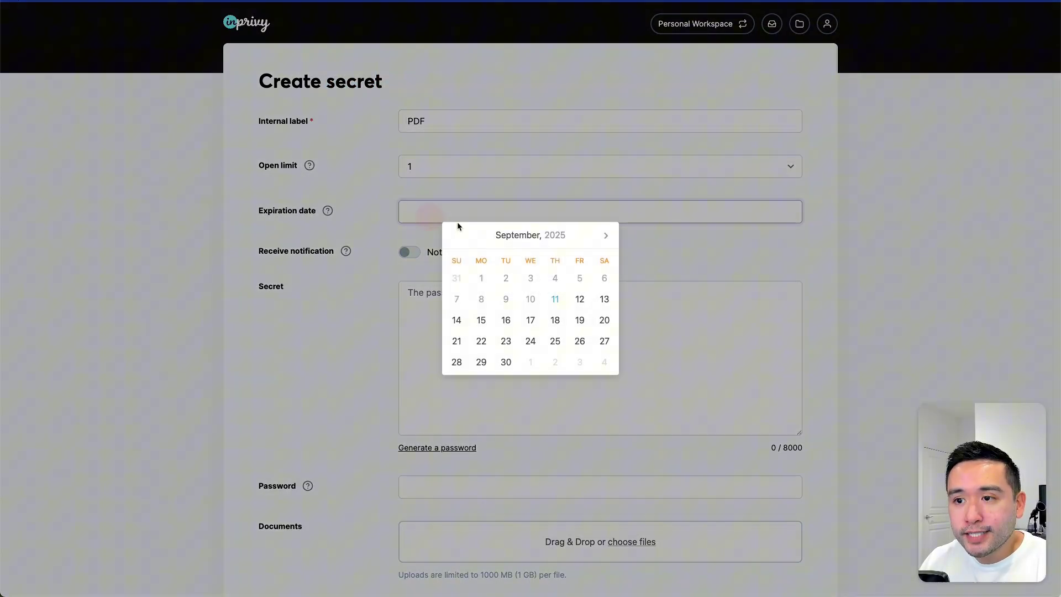
{"action": "left_click", "coordinate": [358, 330]}
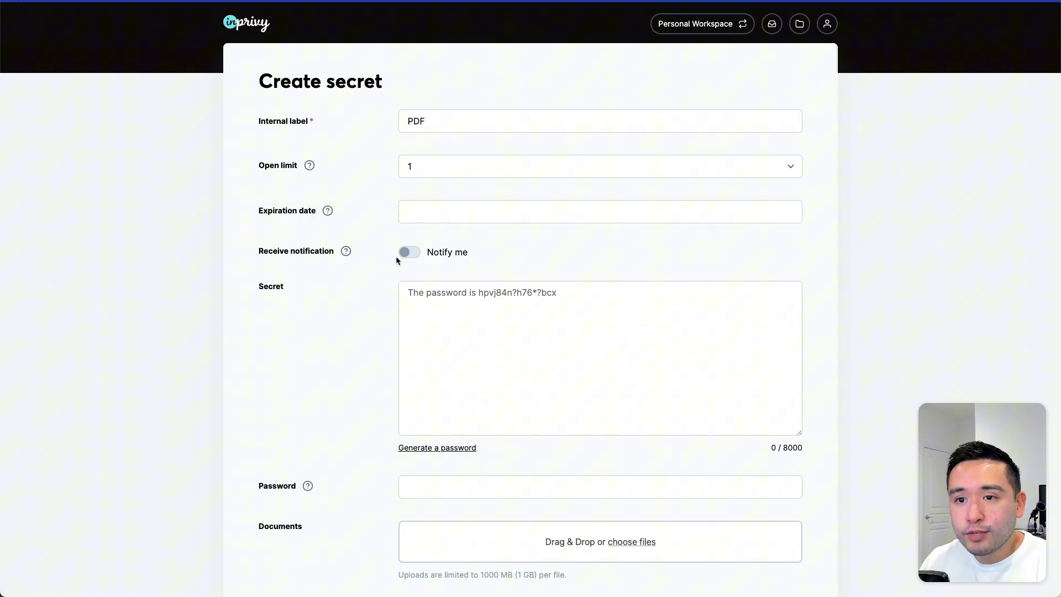
Step: Scroll the Create secret form to review the upload size limit note
{"action": "scroll", "coordinate": [408, 260], "scroll_direction": "down", "scroll_amount": 5}
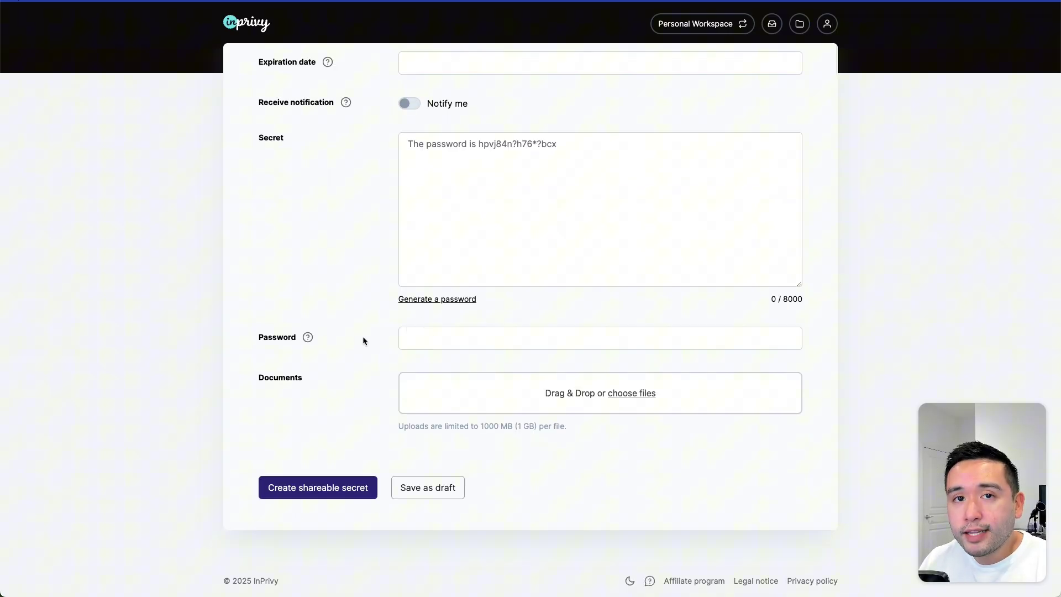
{"action": "scroll", "coordinate": [371, 340], "scroll_direction": "up", "scroll_amount": 3}
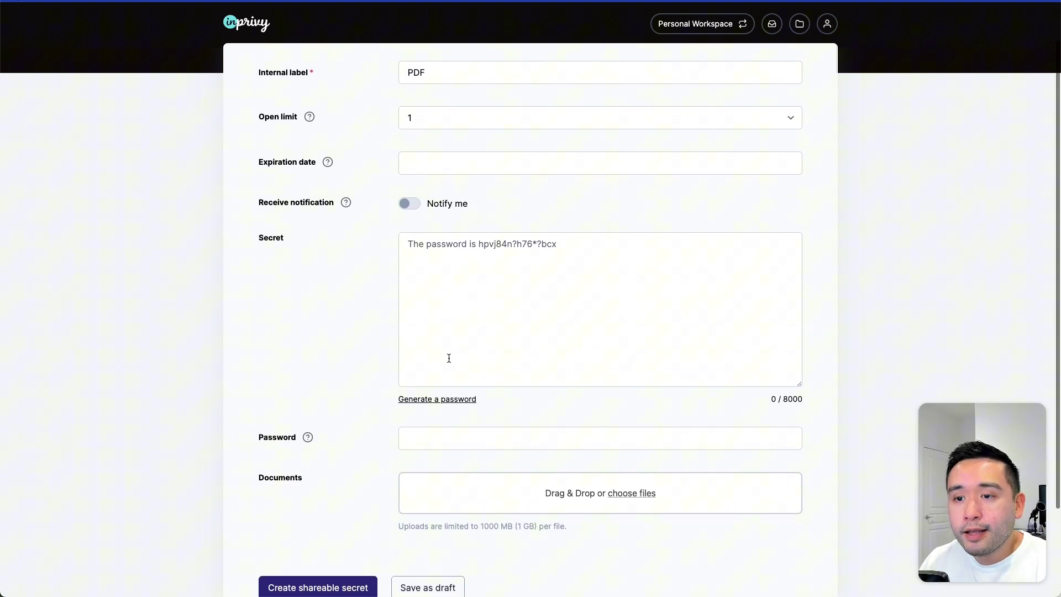
{"action": "scroll", "coordinate": [448, 358], "scroll_direction": "down", "scroll_amount": 4}
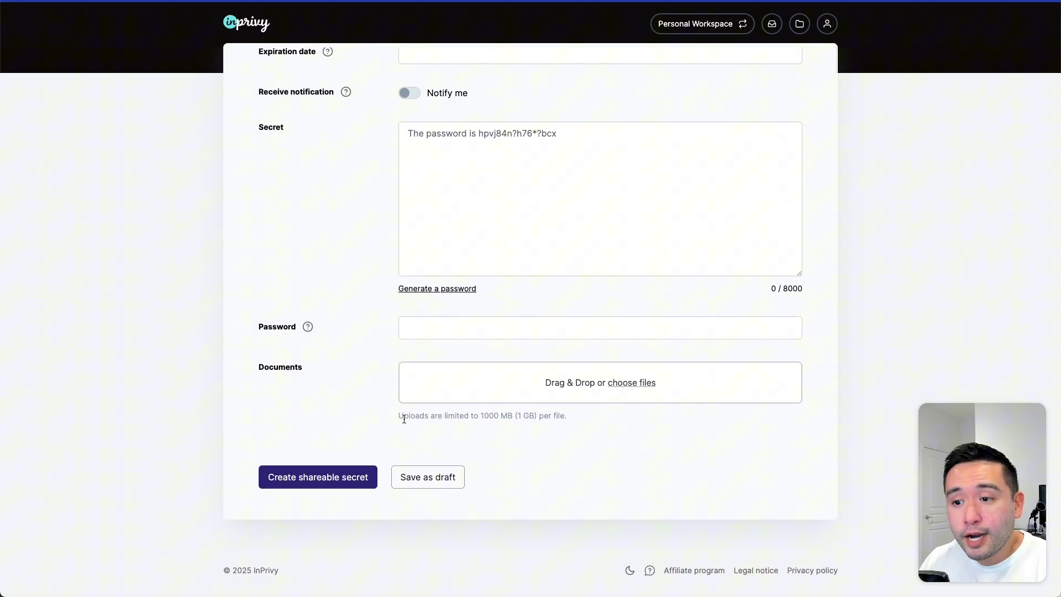
{"action": "left_click_drag", "start_coordinate": [403, 418], "coordinate": [557, 418]}
{"action": "left_click", "coordinate": [479, 419]}
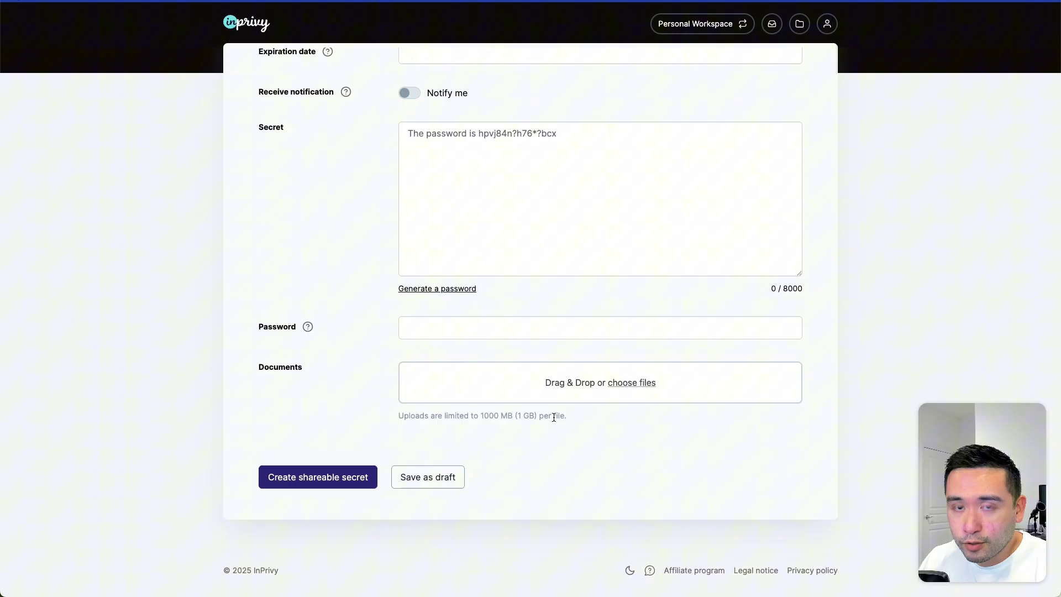
{"action": "scroll", "coordinate": [569, 417], "scroll_direction": "up", "scroll_amount": 3}
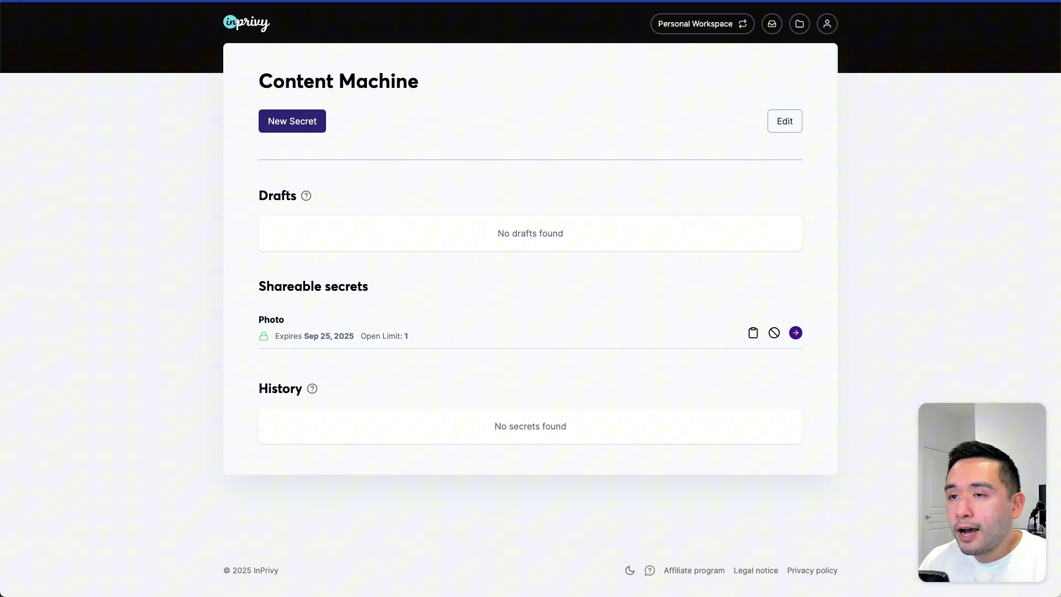
Step: Open the Photo secret's share link and reveal it to reach the password prompt
{"action": "left_click", "coordinate": [753, 332]}
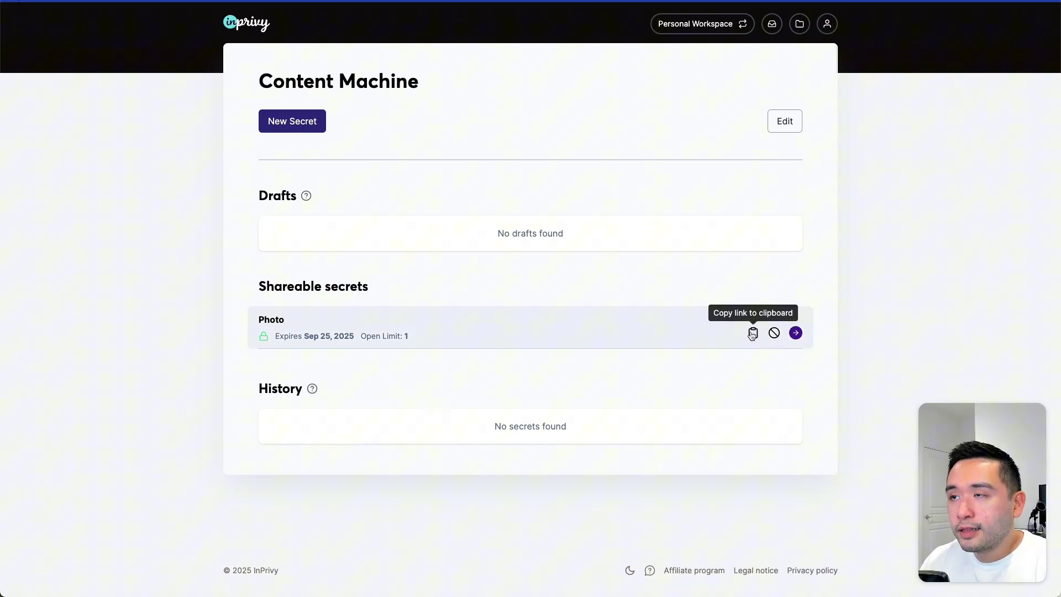
{"action": "key", "text": "Return"}
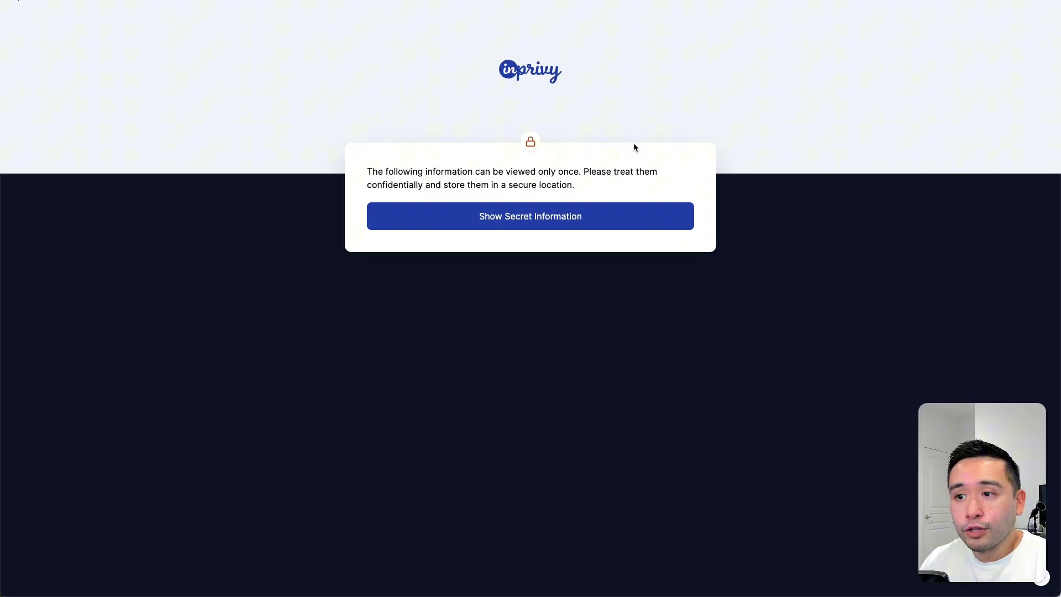
{"action": "left_click_drag", "start_coordinate": [403, 172], "coordinate": [582, 181]}
{"action": "left_click", "coordinate": [580, 184]}
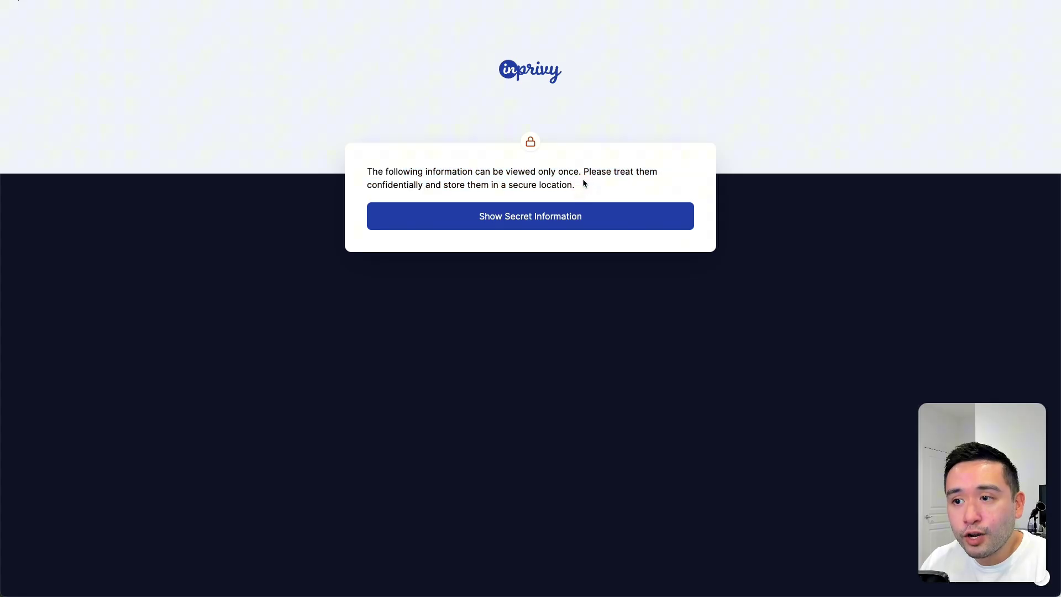
{"action": "left_click", "coordinate": [498, 220]}
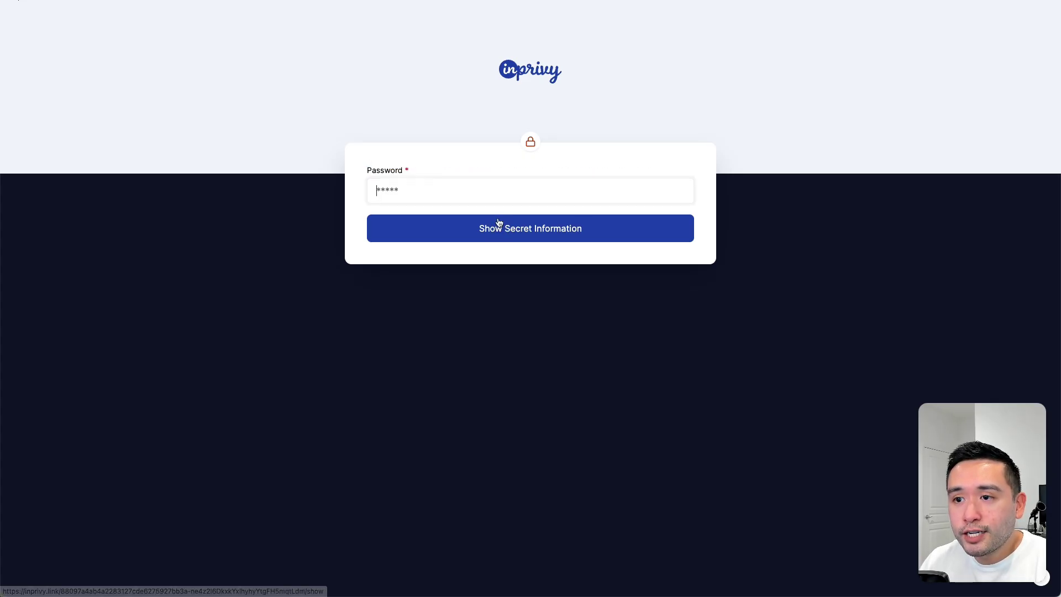
{"action": "left_click", "coordinate": [384, 194]}
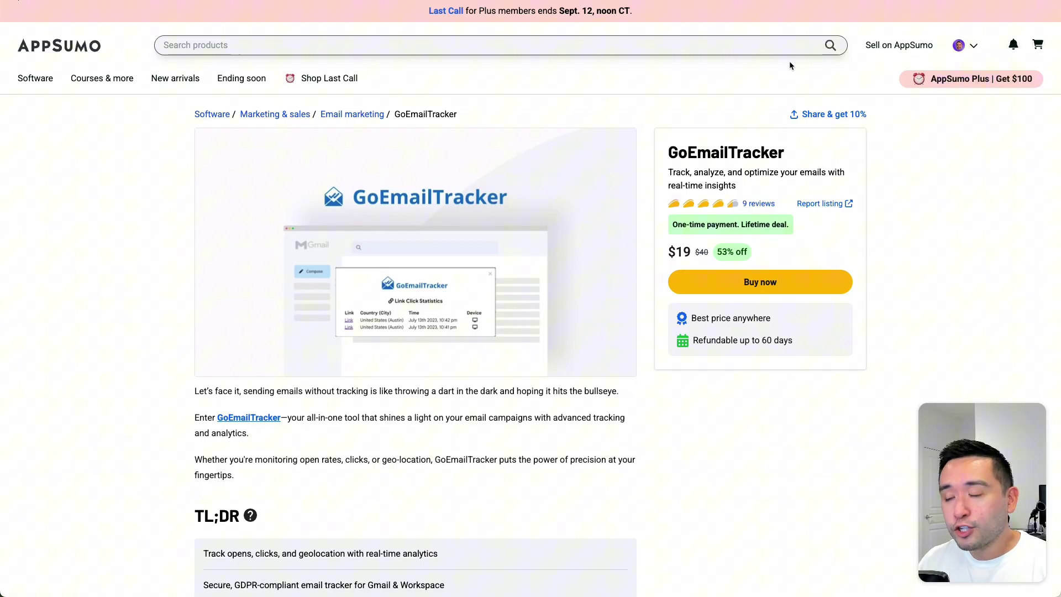
Step: Scroll the GoEmailTracker deal page from the overview down to Plans & features
{"action": "scroll", "coordinate": [789, 61], "scroll_direction": "down", "scroll_amount": 1}
{"action": "scroll", "coordinate": [905, 136], "scroll_direction": "down", "scroll_amount": 1}
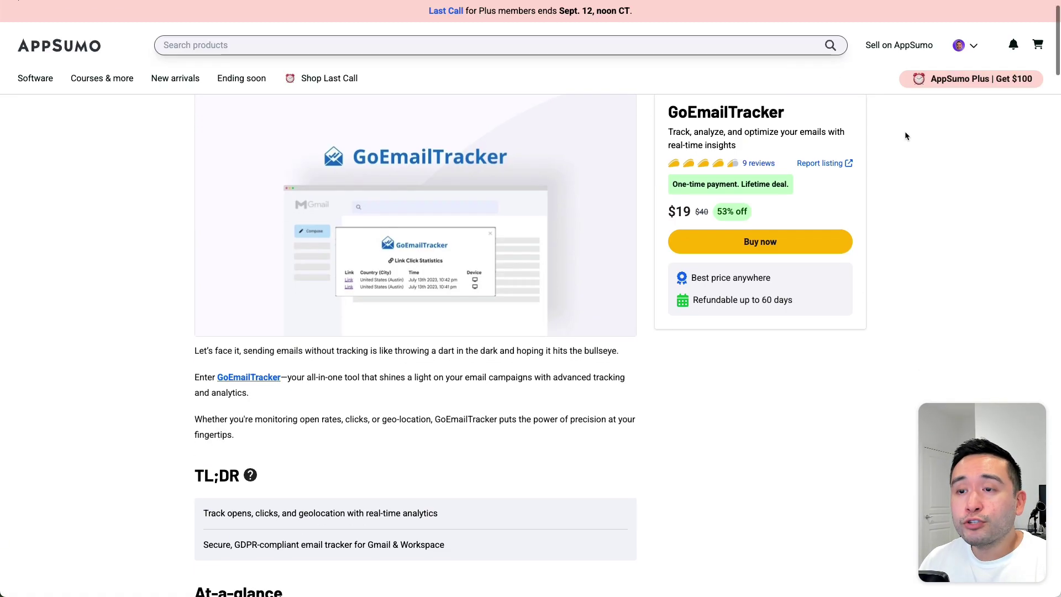
{"action": "scroll", "coordinate": [905, 136], "scroll_direction": "down", "scroll_amount": 3}
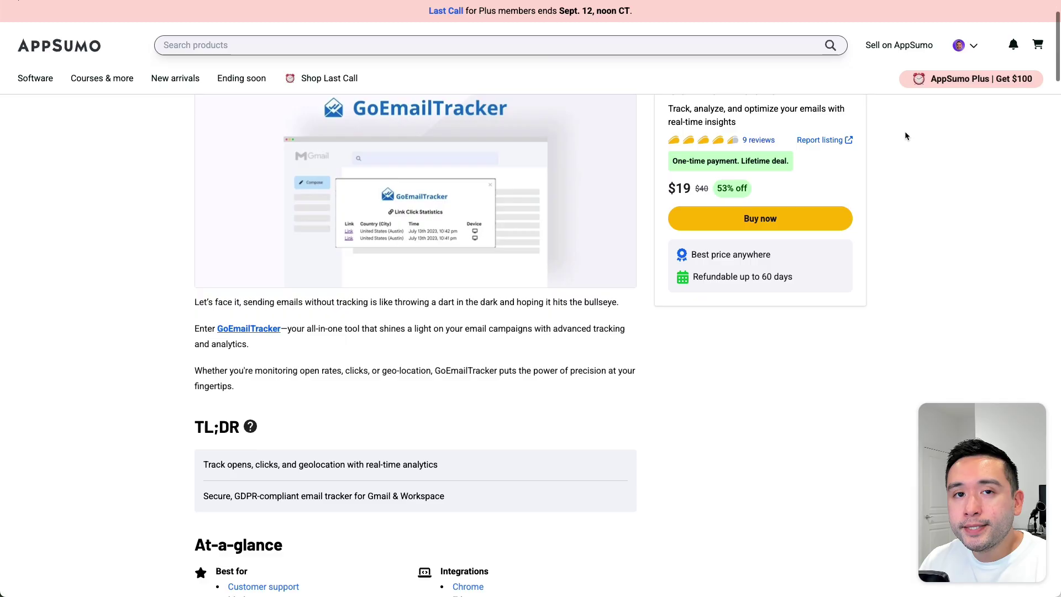
{"action": "scroll", "coordinate": [913, 161], "scroll_direction": "down", "scroll_amount": 5}
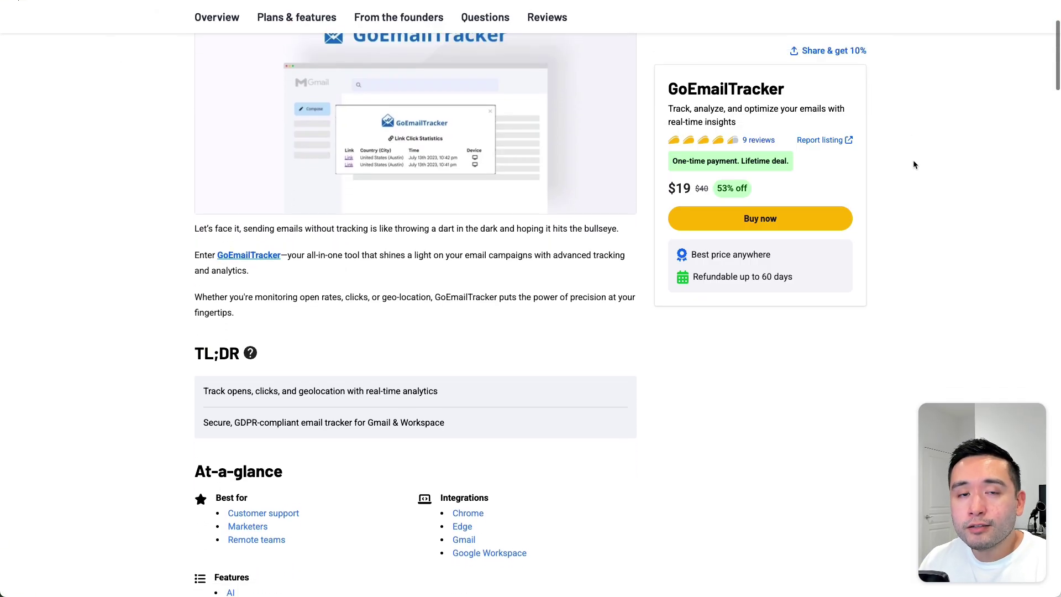
{"action": "scroll", "coordinate": [913, 160], "scroll_direction": "down", "scroll_amount": 7}
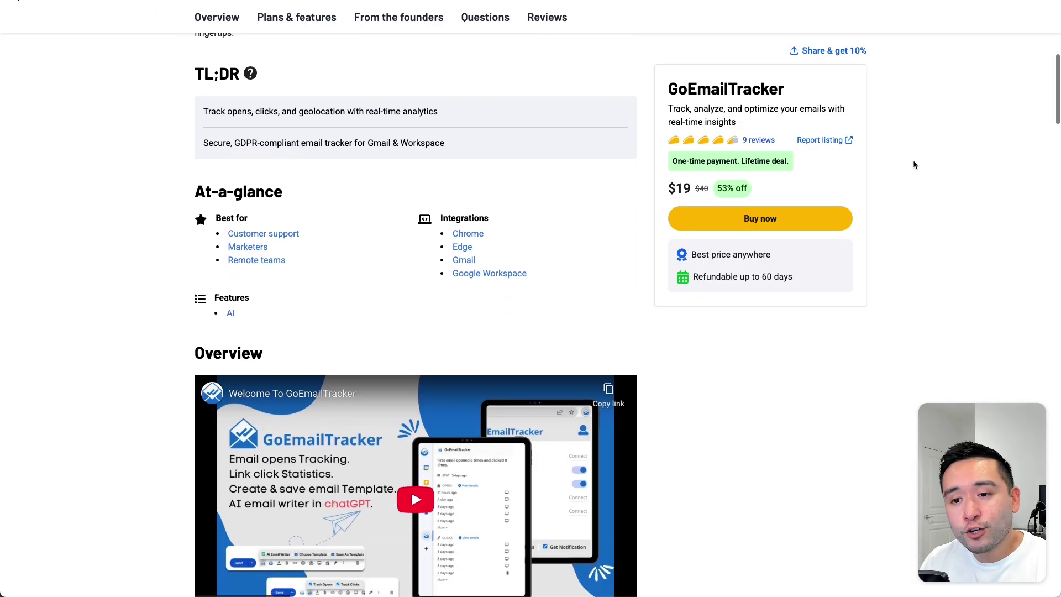
{"action": "scroll", "coordinate": [912, 159], "scroll_direction": "down", "scroll_amount": 3}
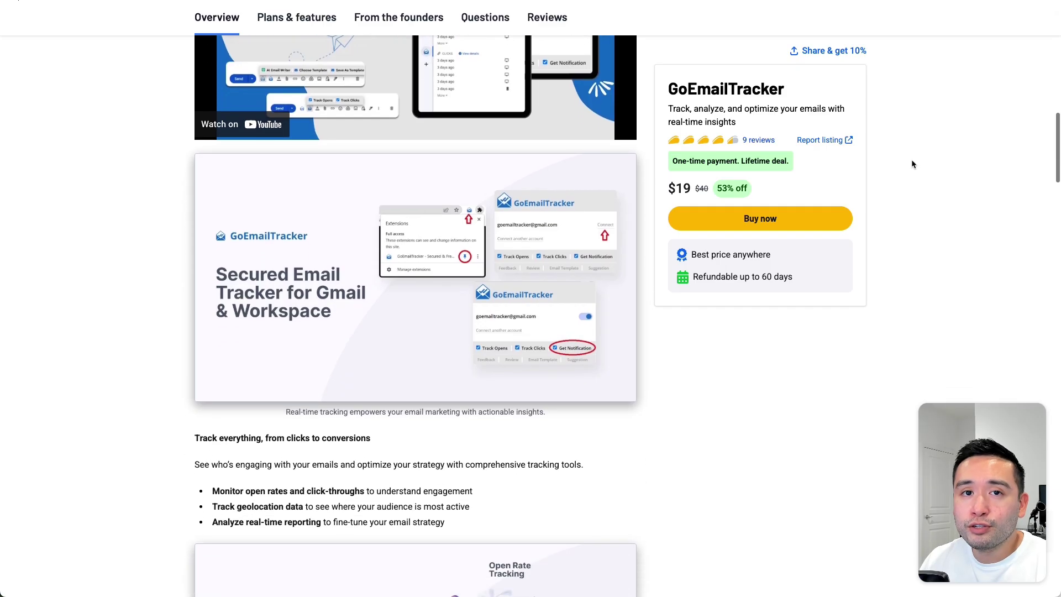
{"action": "scroll", "coordinate": [886, 161], "scroll_direction": "down", "scroll_amount": 15}
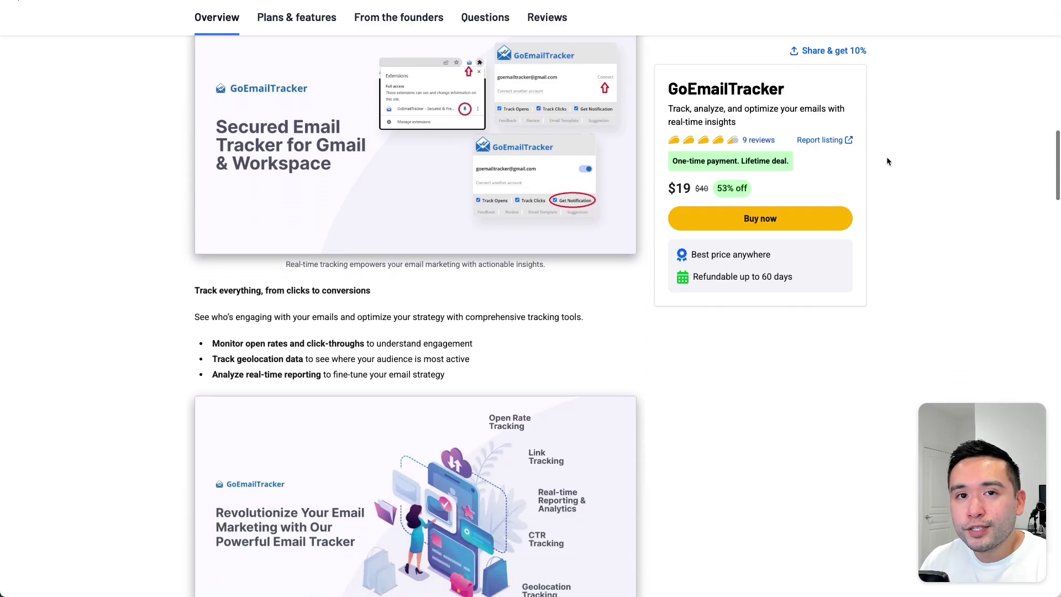
{"action": "scroll", "coordinate": [888, 161], "scroll_direction": "down", "scroll_amount": 5}
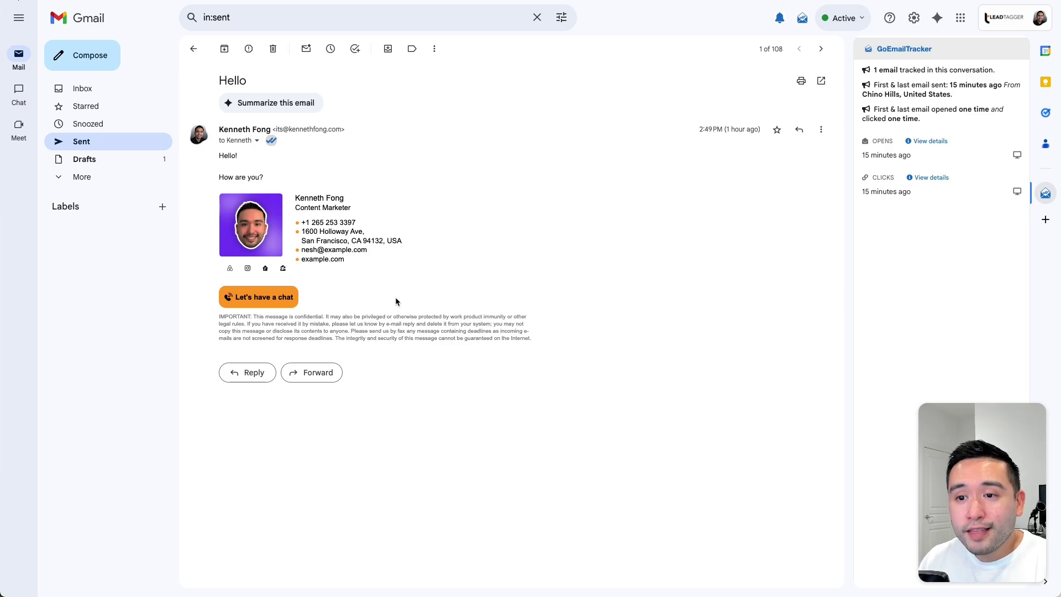
Step: Highlight the email signature, then open GoEmailTracker's My Activity summary from the bell icon
{"action": "left_click_drag", "start_coordinate": [539, 337], "coordinate": [205, 193]}
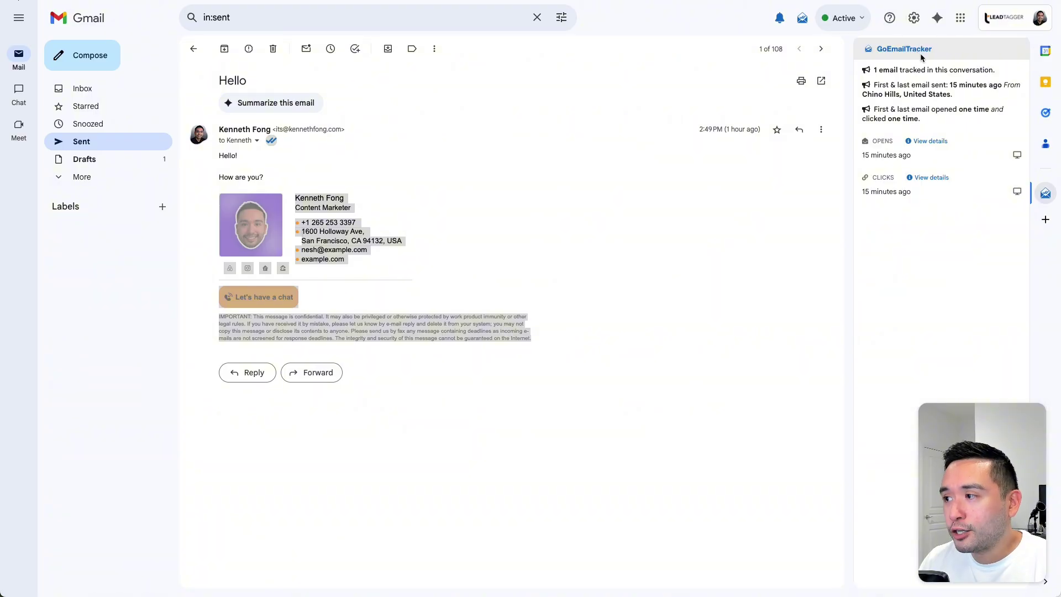
{"action": "left_click", "coordinate": [884, 190]}
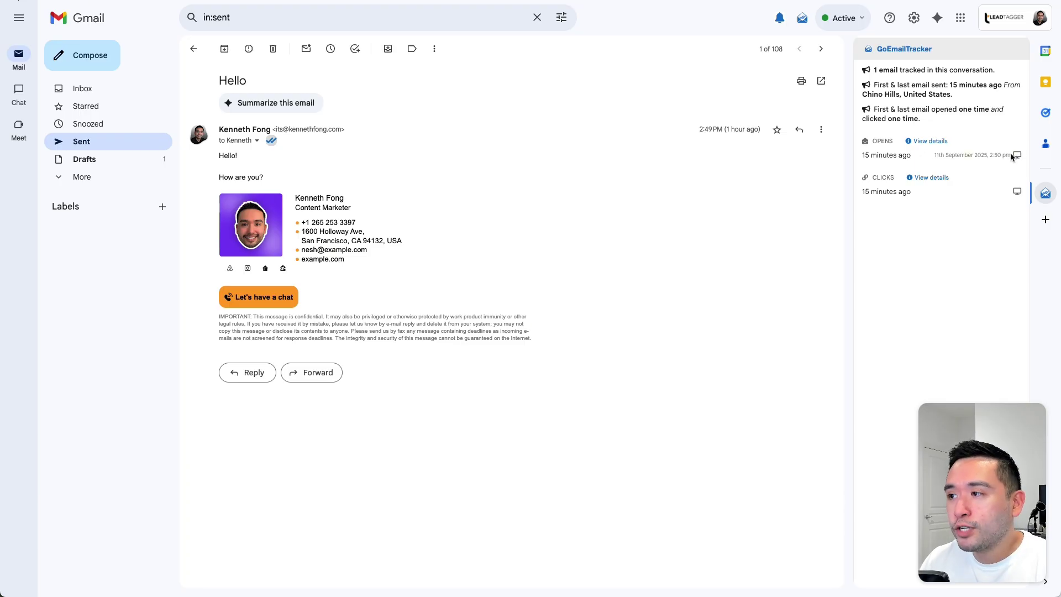
{"action": "left_click", "coordinate": [781, 19]}
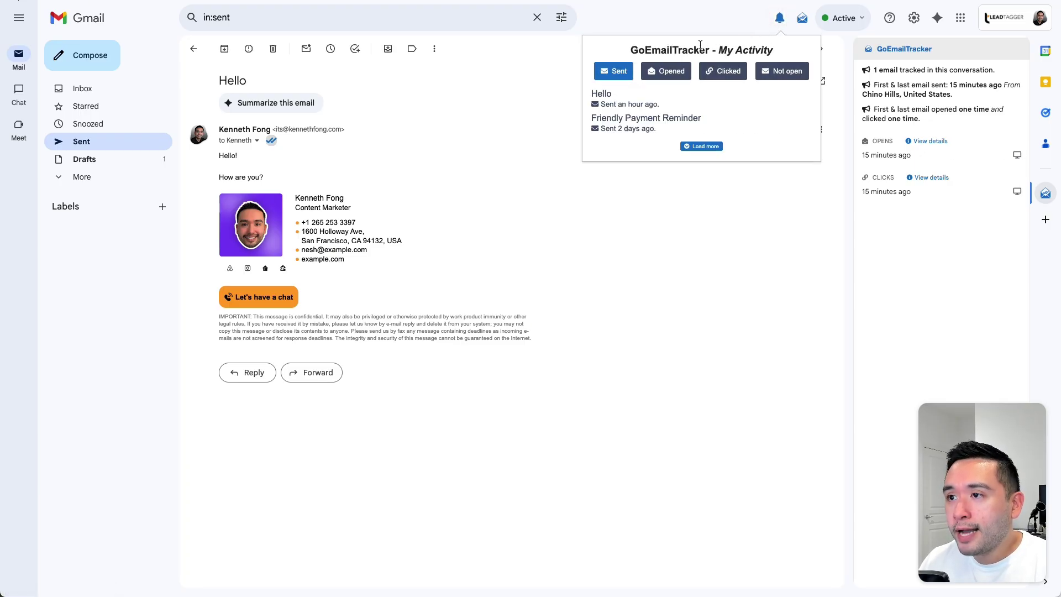
Step: Filter GoEmailTracker activity by Opened, Clicked and Not open, then close the summary
{"action": "left_click", "coordinate": [650, 76]}
{"action": "left_click", "coordinate": [723, 72]}
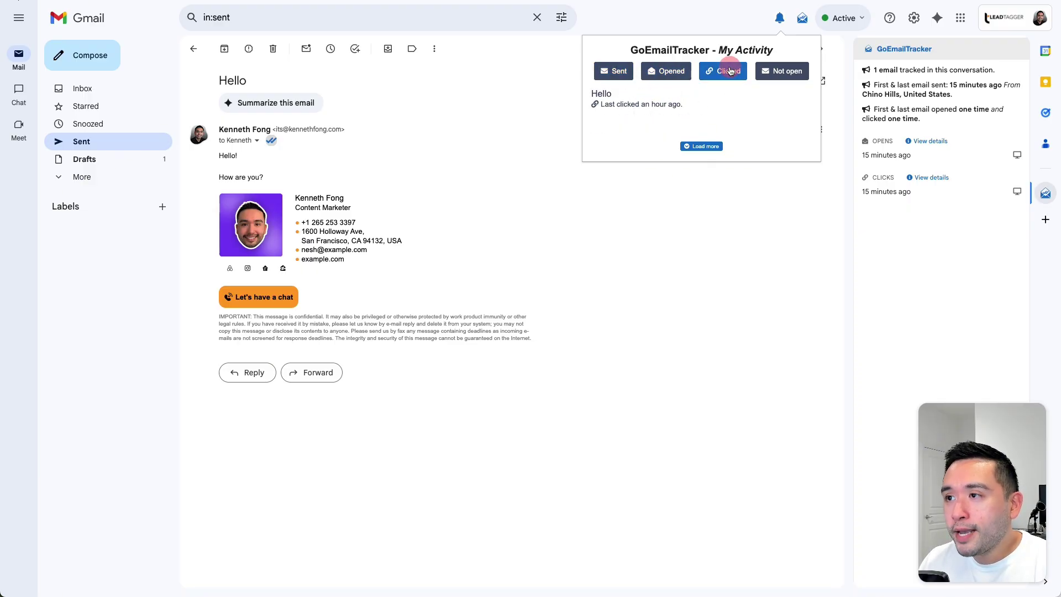
{"action": "left_click", "coordinate": [784, 72]}
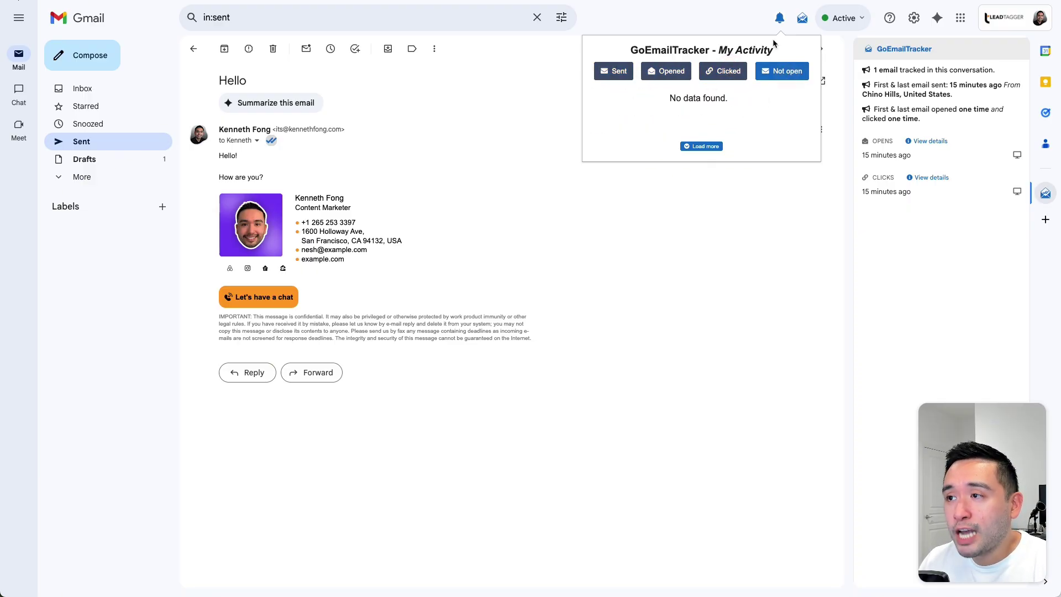
{"action": "left_click", "coordinate": [779, 20]}
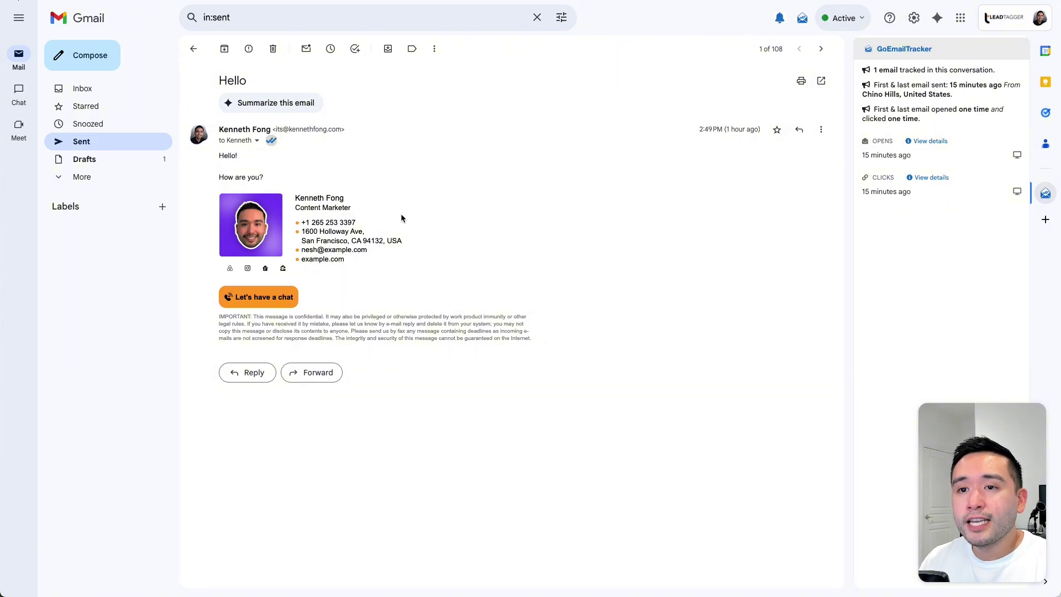
{"action": "mouse_move", "coordinate": [893, 157]}
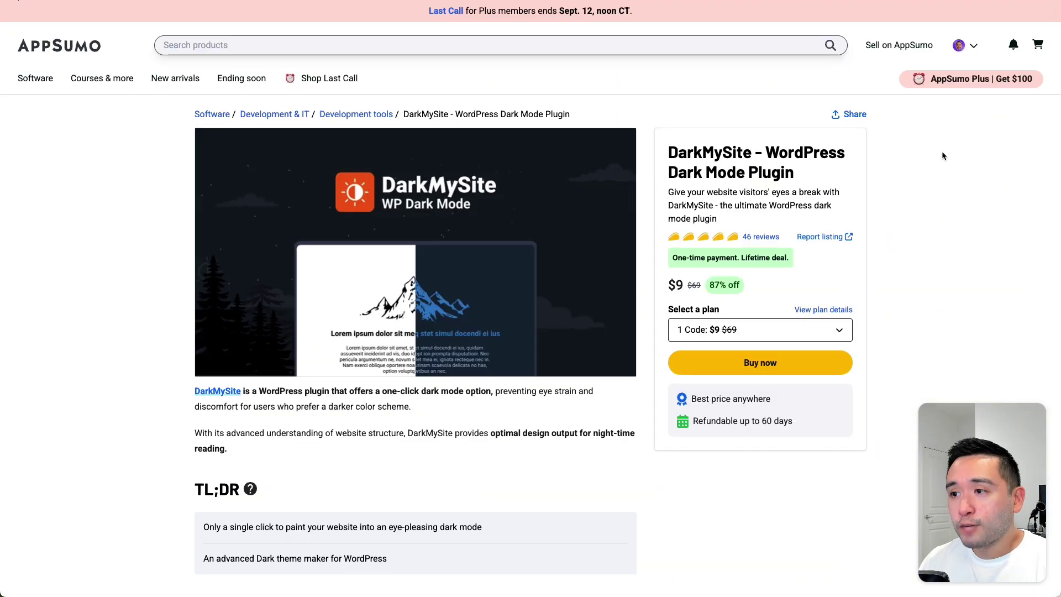
Step: Scroll to the DarkMySite plans and highlight the Professional Plan's 10-site limit
{"action": "scroll", "coordinate": [941, 152], "scroll_direction": "down", "scroll_amount": 1}
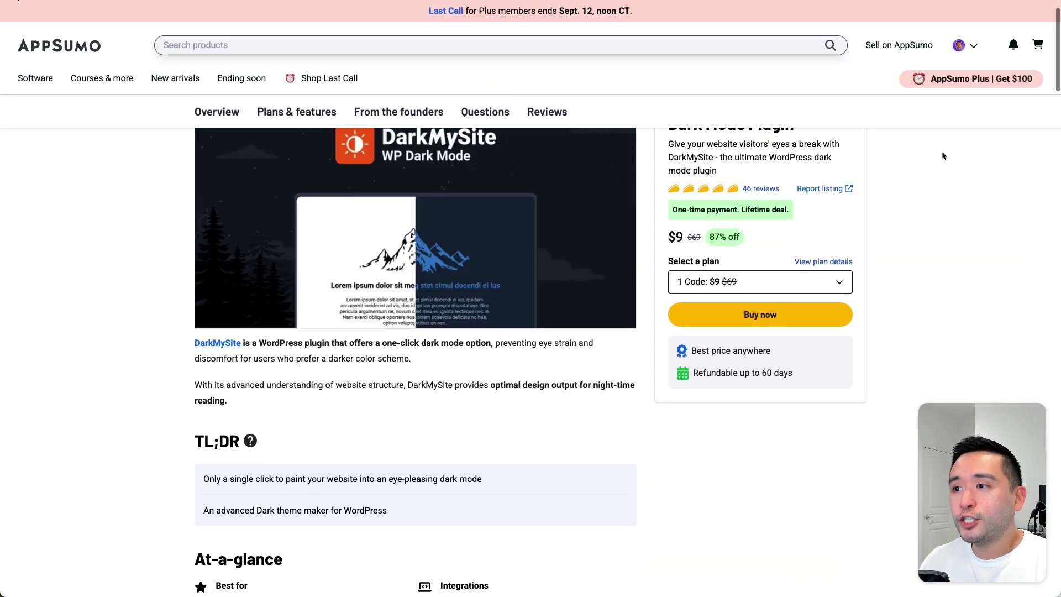
{"action": "scroll", "coordinate": [941, 155], "scroll_direction": "down", "scroll_amount": 10}
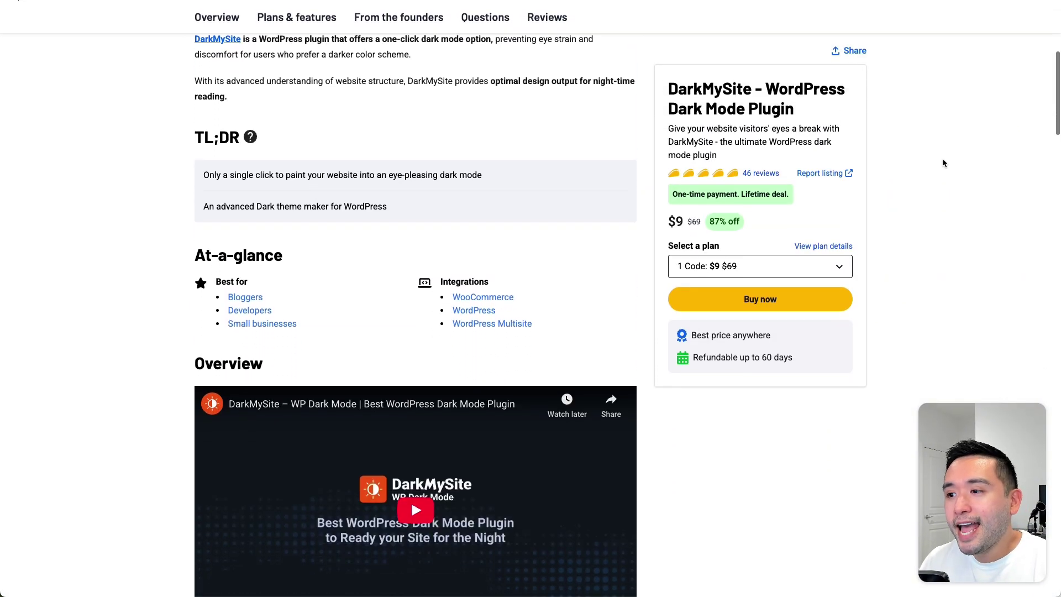
{"action": "scroll", "coordinate": [943, 159], "scroll_direction": "down", "scroll_amount": 15}
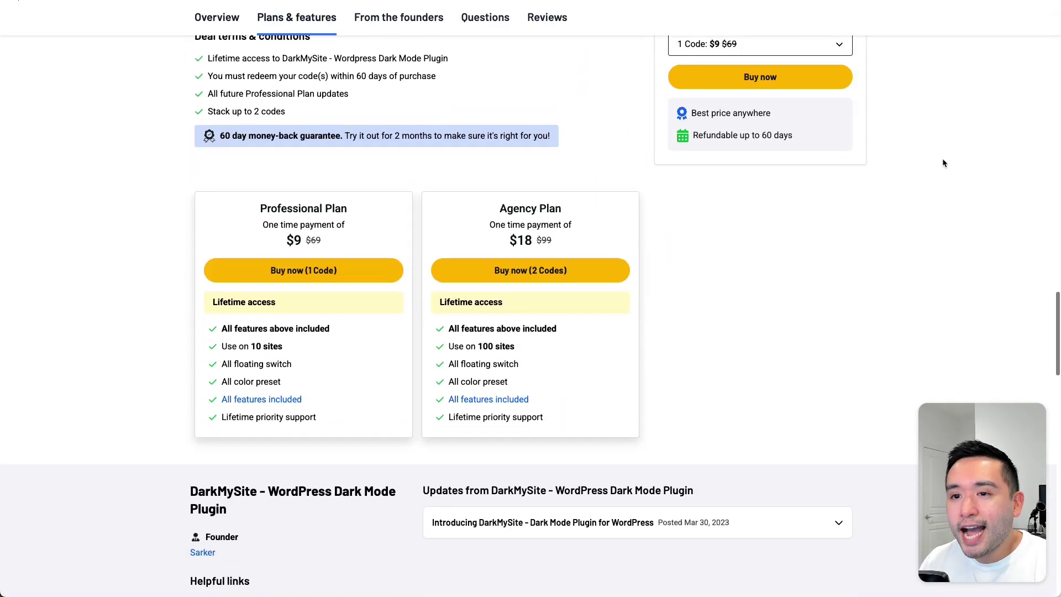
{"action": "scroll", "coordinate": [950, 158], "scroll_direction": "up", "scroll_amount": 3}
{"action": "scroll", "coordinate": [944, 159], "scroll_direction": "down", "scroll_amount": 2}
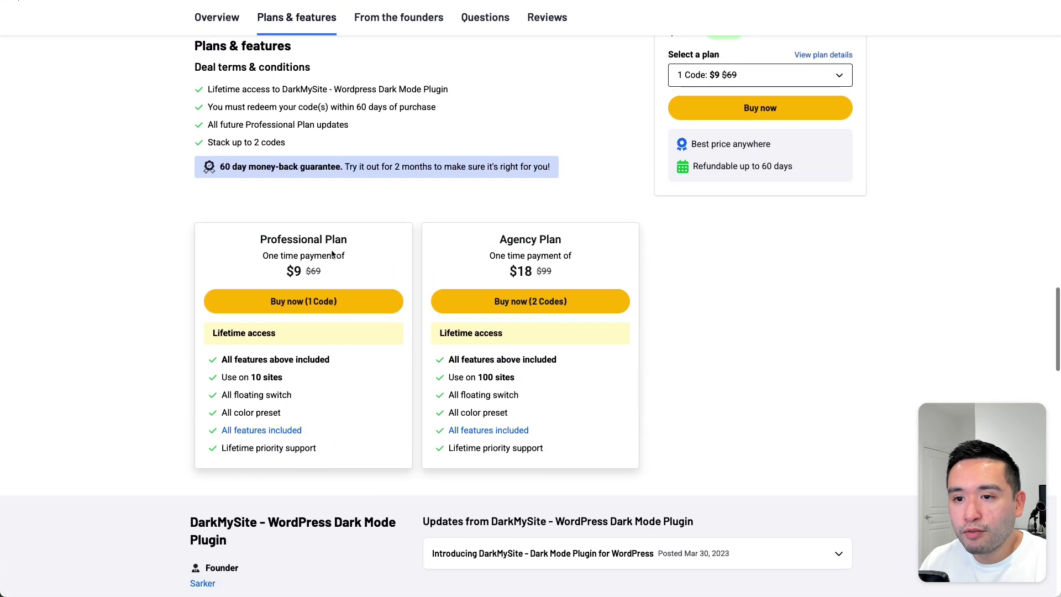
{"action": "left_click_drag", "start_coordinate": [226, 376], "coordinate": [297, 373]}
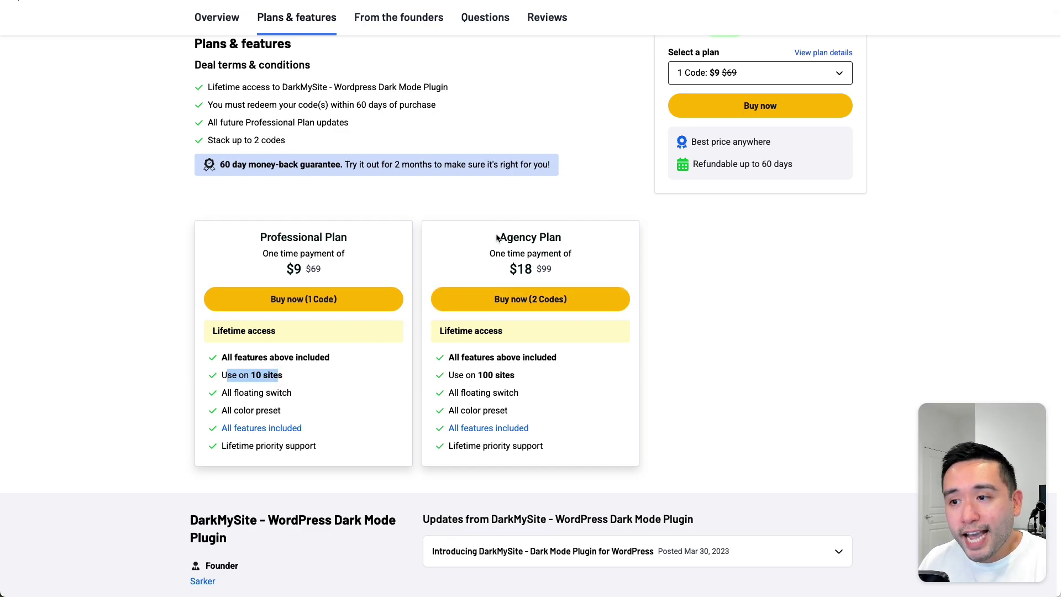
Step: Highlight the Agency Plan's 100-site limit and $18 price
{"action": "left_click_drag", "start_coordinate": [496, 237], "coordinate": [554, 266]}
{"action": "left_click", "coordinate": [453, 378]}
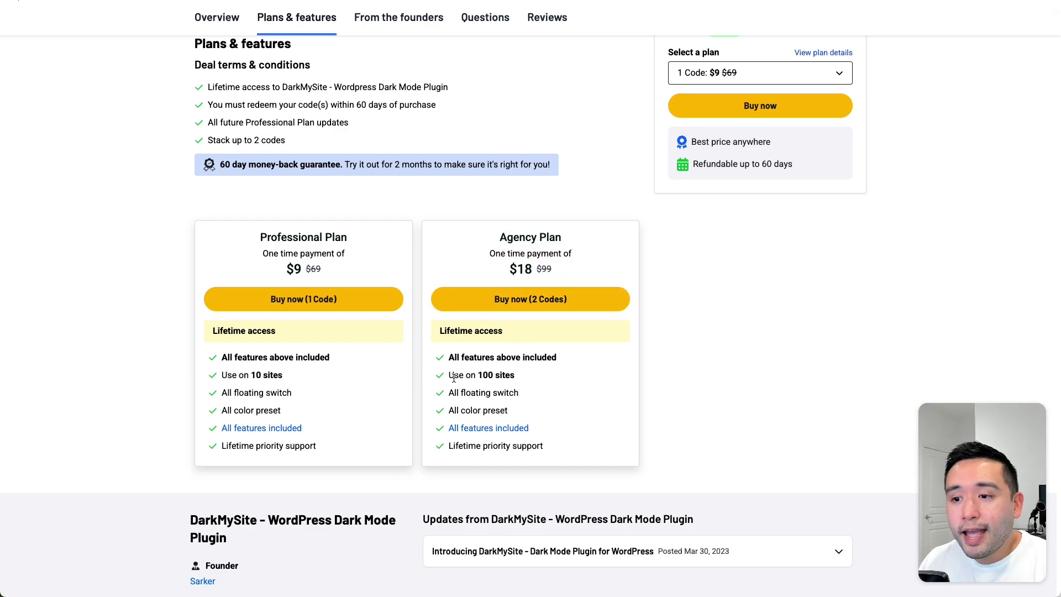
{"action": "left_click_drag", "start_coordinate": [445, 377], "coordinate": [537, 377]}
{"action": "left_click", "coordinate": [539, 380]}
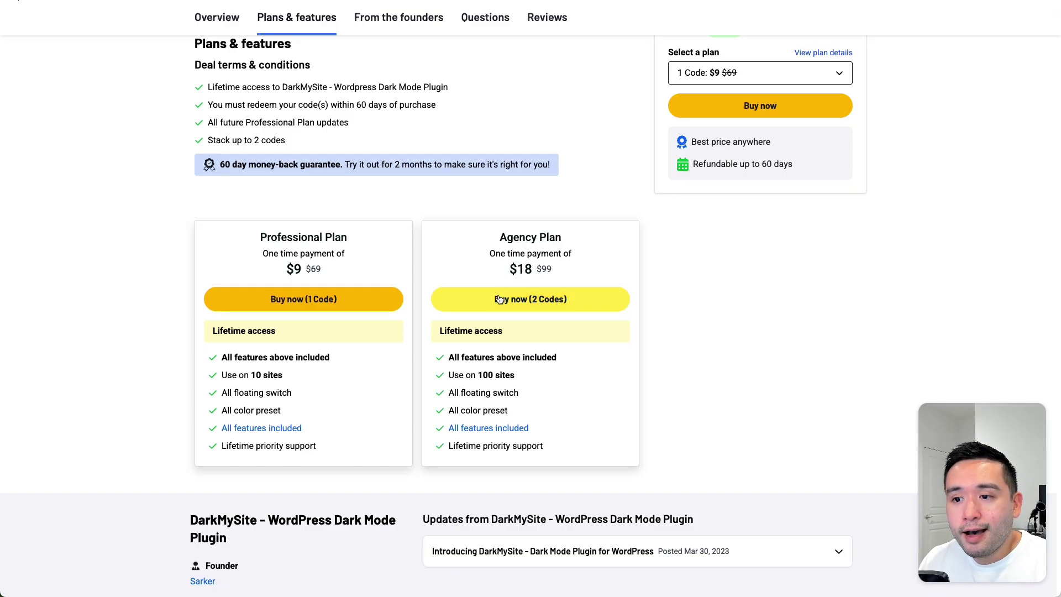
{"action": "left_click_drag", "start_coordinate": [492, 375], "coordinate": [476, 374]}
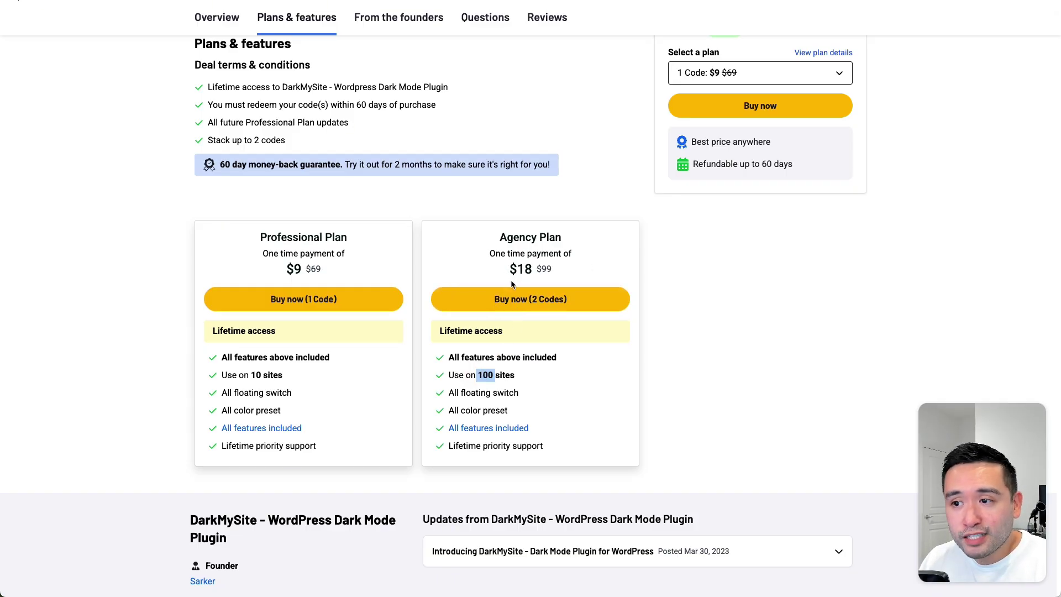
{"action": "left_click_drag", "start_coordinate": [509, 269], "coordinate": [555, 271]}
{"action": "scroll", "coordinate": [555, 270], "scroll_direction": "up", "scroll_amount": 4}
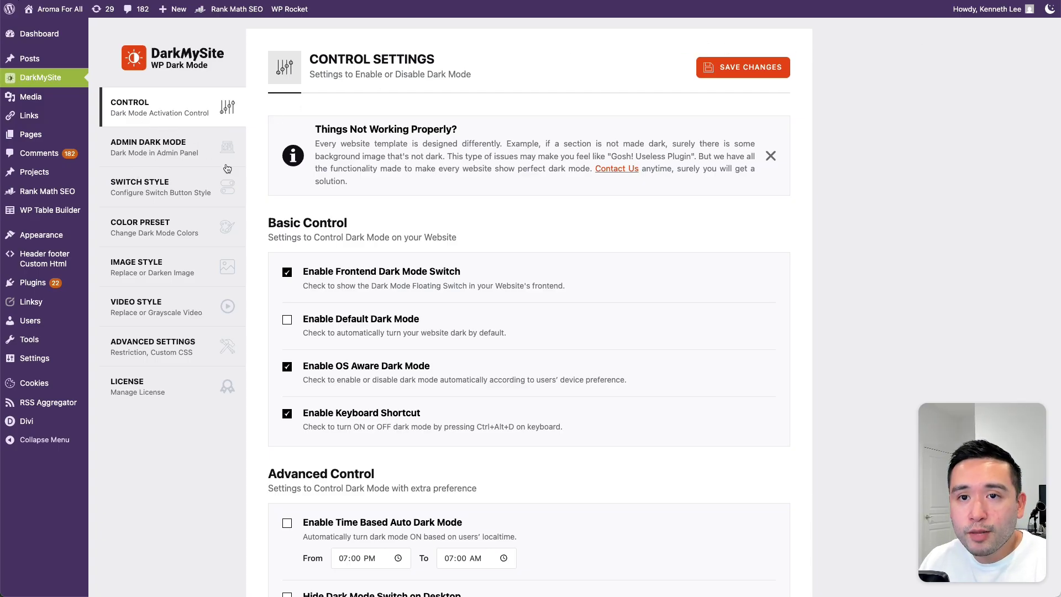
Step: Scroll DarkMySite Control settings, highlighting Time Based Auto Dark Mode and the frontend switch description
{"action": "scroll", "coordinate": [527, 235], "scroll_direction": "down", "scroll_amount": 3}
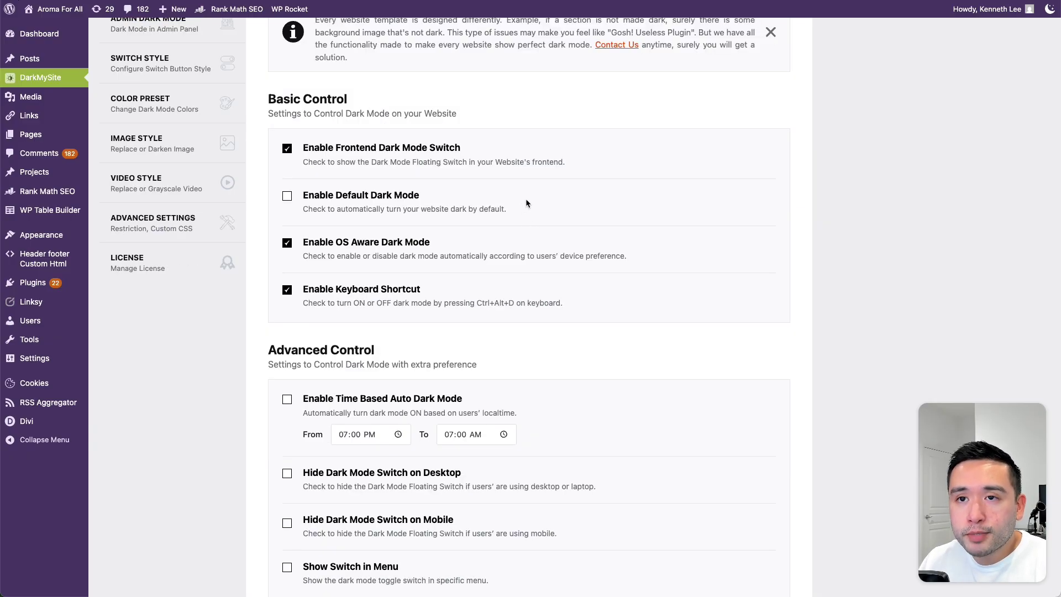
{"action": "scroll", "coordinate": [534, 202], "scroll_direction": "down", "scroll_amount": 2}
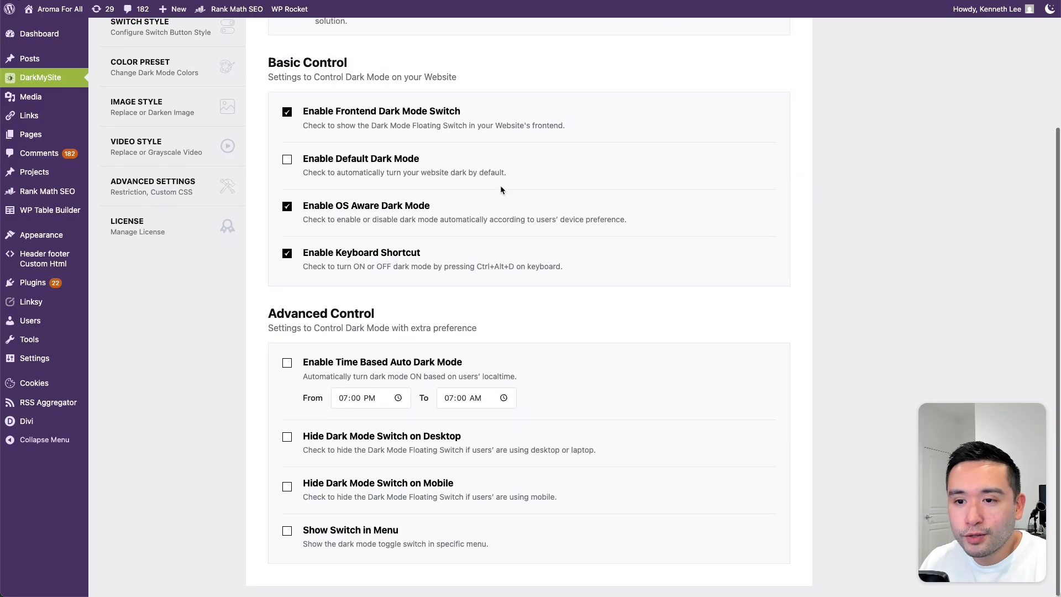
{"action": "left_click_drag", "start_coordinate": [306, 363], "coordinate": [474, 362]}
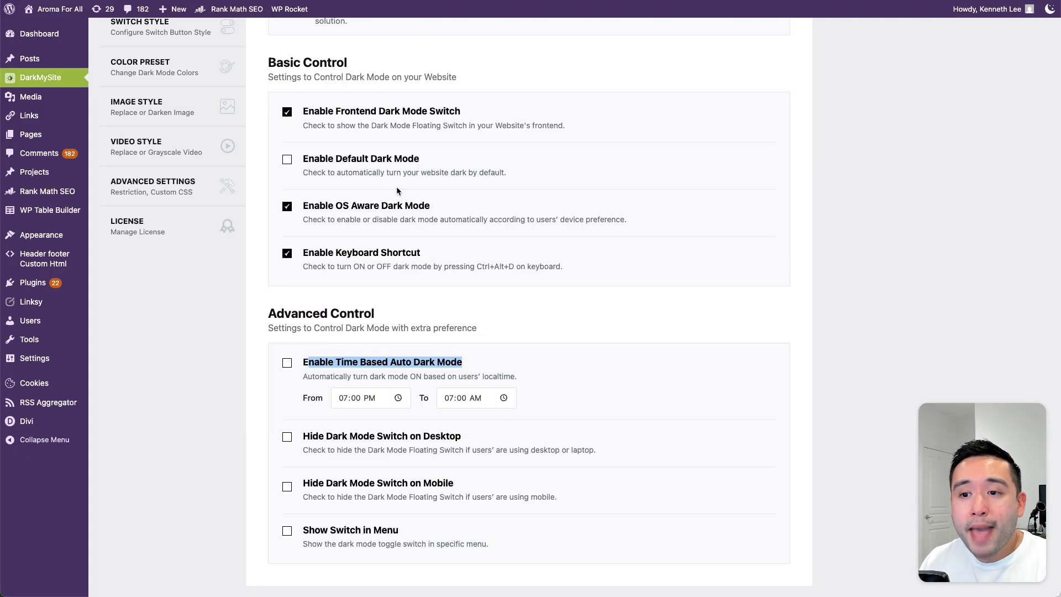
{"action": "left_click_drag", "start_coordinate": [337, 126], "coordinate": [566, 126]}
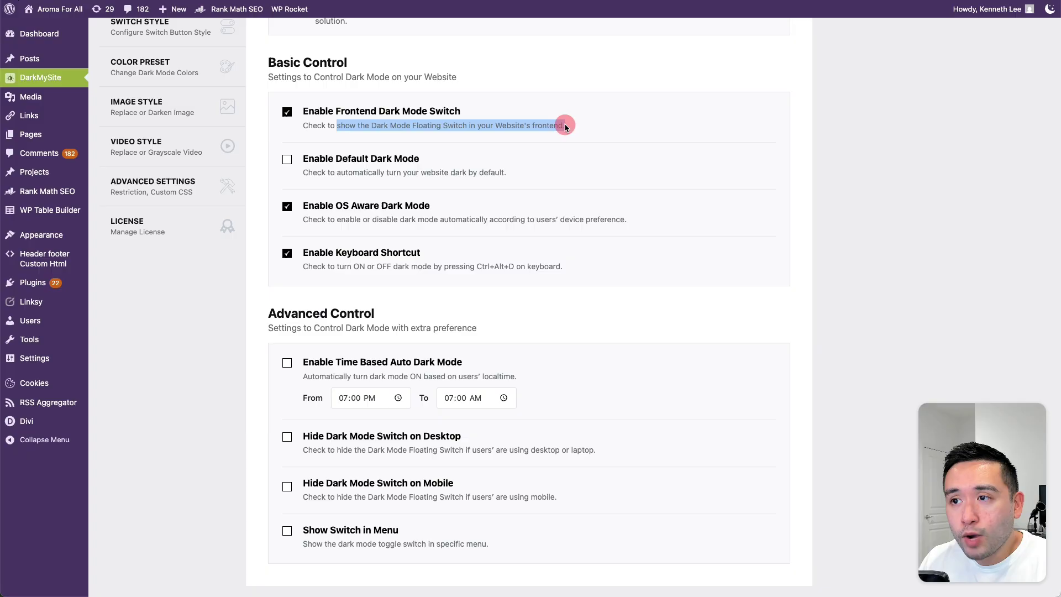
{"action": "left_click", "coordinate": [566, 128]}
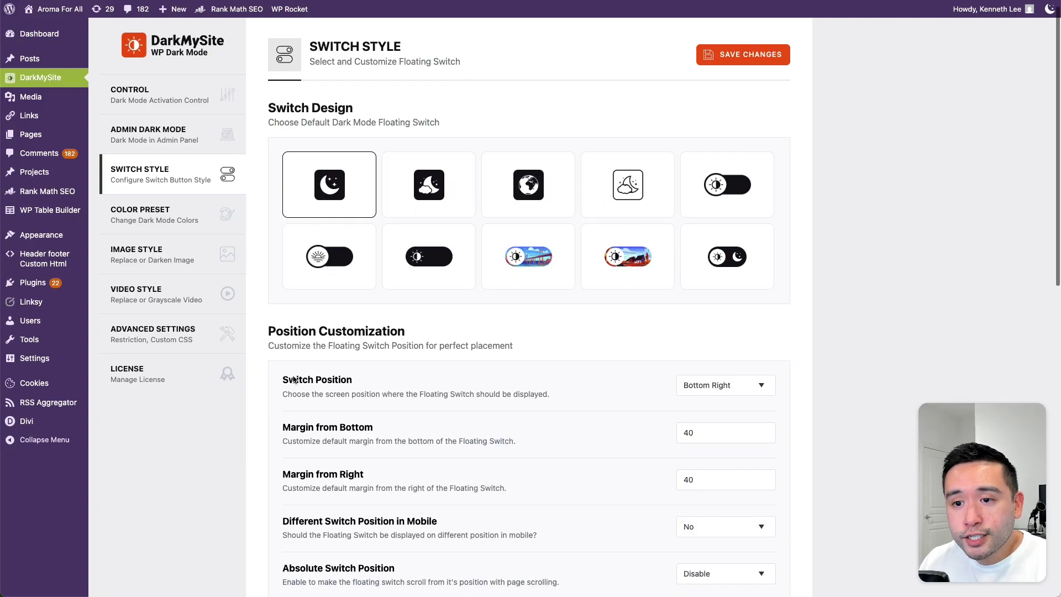
Step: Scroll through DarkMySite's Color Preset page, highlighting an option label
{"action": "scroll", "coordinate": [415, 340], "scroll_direction": "down", "scroll_amount": 3}
{"action": "left_click_drag", "start_coordinate": [284, 252], "coordinate": [386, 253]}
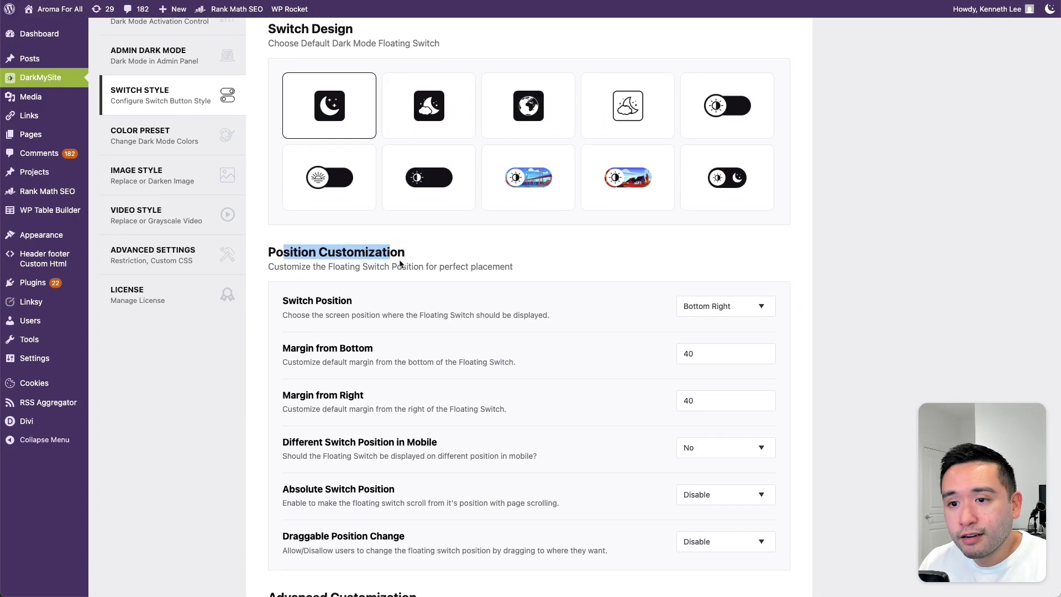
{"action": "scroll", "coordinate": [387, 253], "scroll_direction": "down", "scroll_amount": 3}
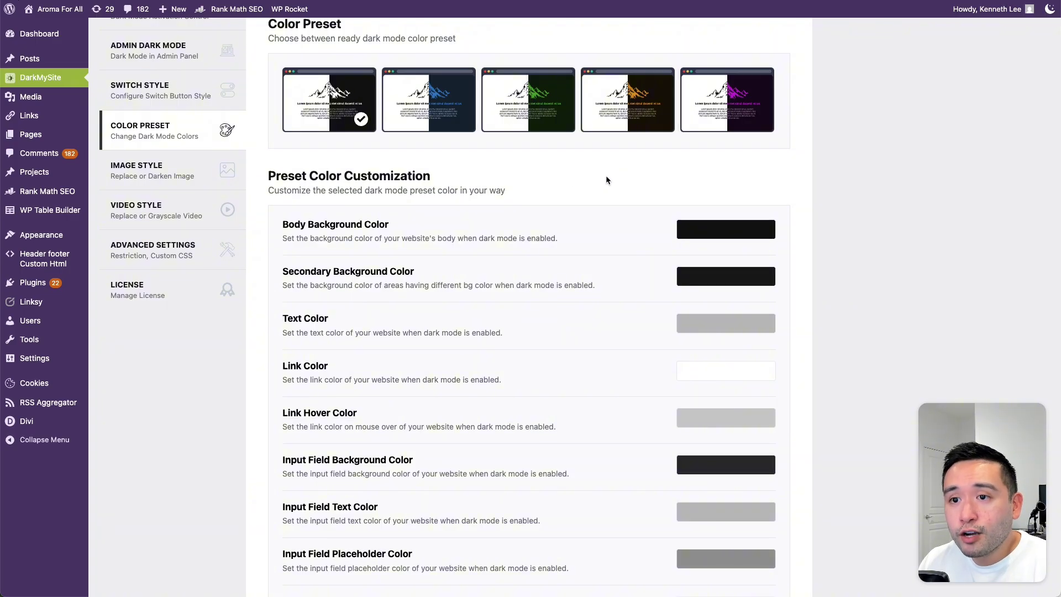
{"action": "scroll", "coordinate": [558, 172], "scroll_direction": "down", "scroll_amount": 5}
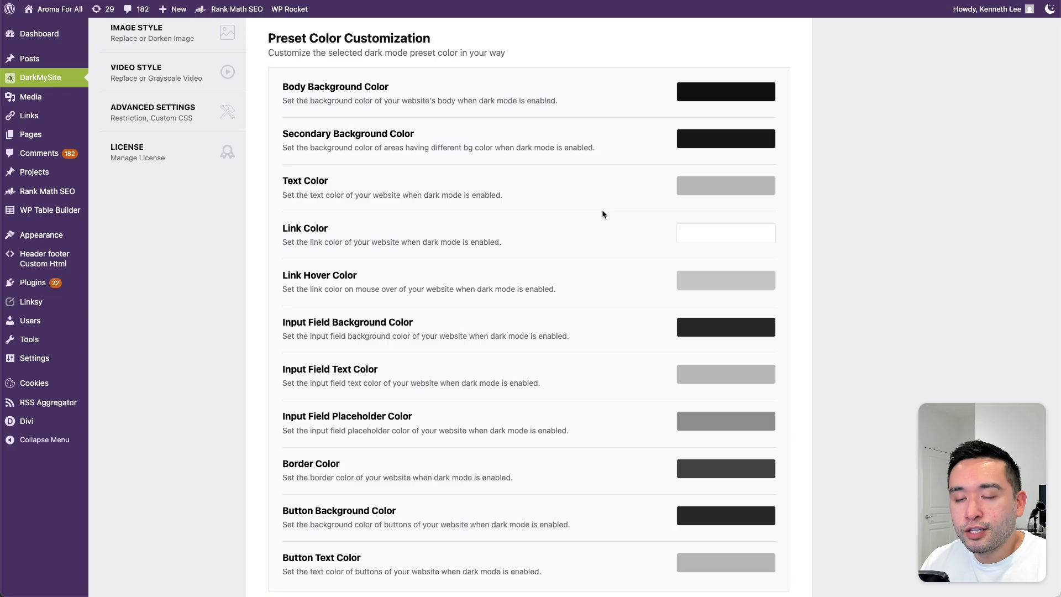
{"action": "scroll", "coordinate": [475, 232], "scroll_direction": "down", "scroll_amount": 2}
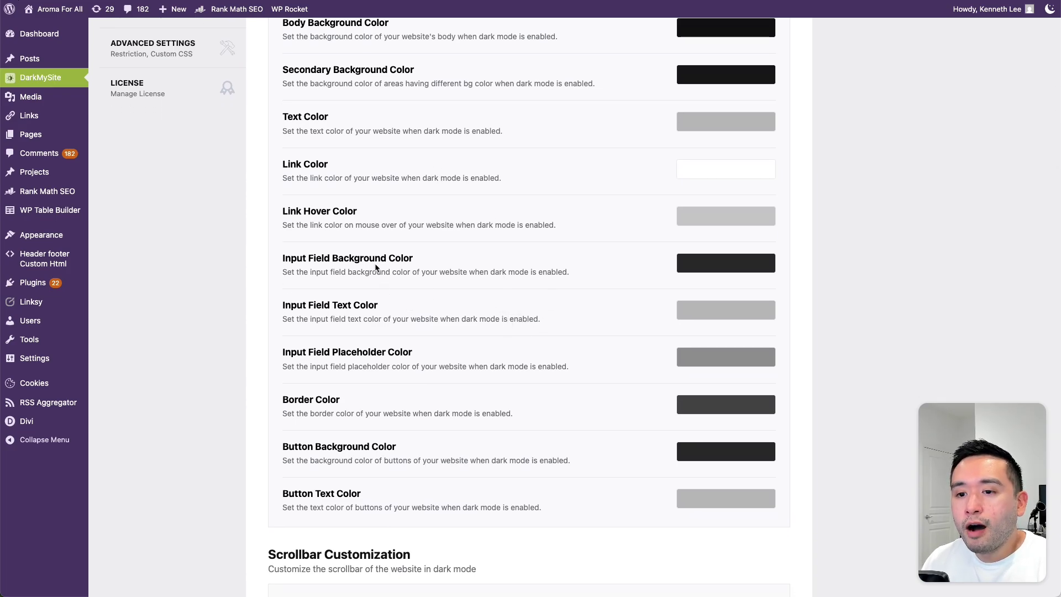
{"action": "scroll", "coordinate": [376, 268], "scroll_direction": "up", "scroll_amount": 6}
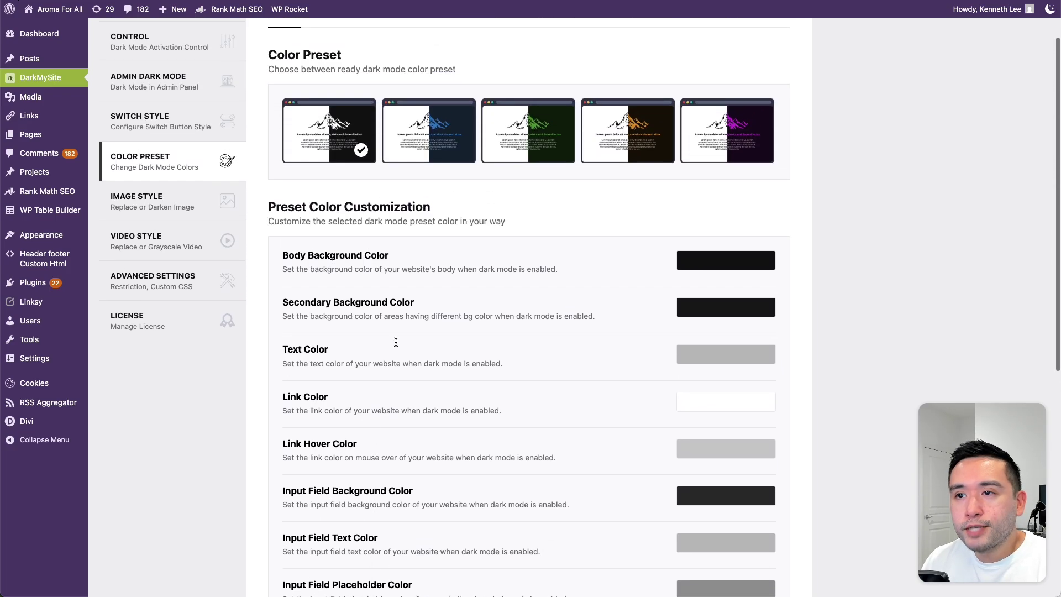
Step: Try the blue, green and orange color presets, then settle on purple
{"action": "left_click", "coordinate": [433, 131]}
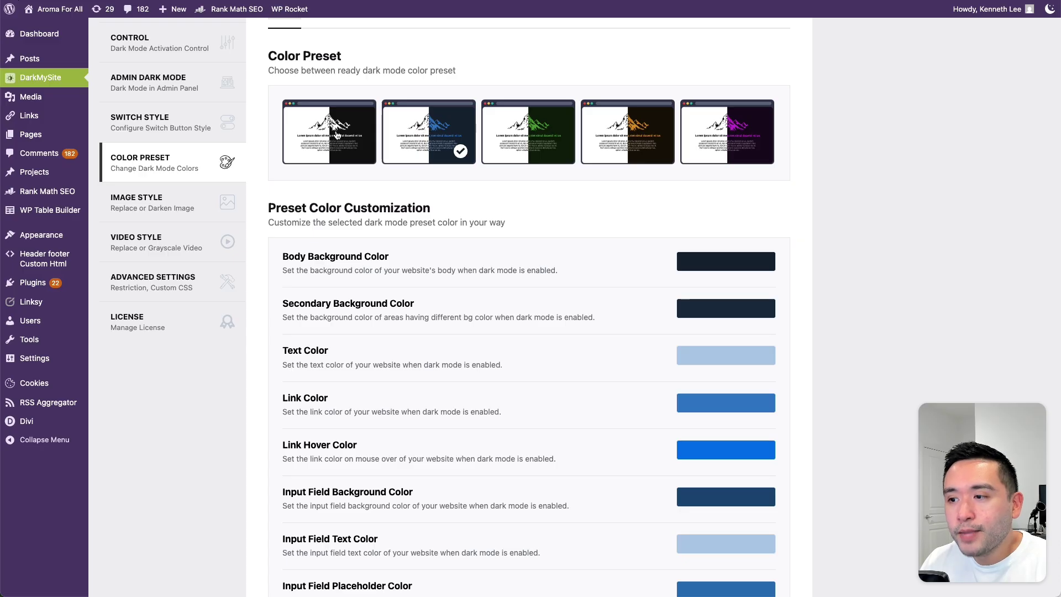
{"action": "left_click", "coordinate": [520, 134]}
{"action": "left_click", "coordinate": [614, 129]}
{"action": "left_click", "coordinate": [415, 131]}
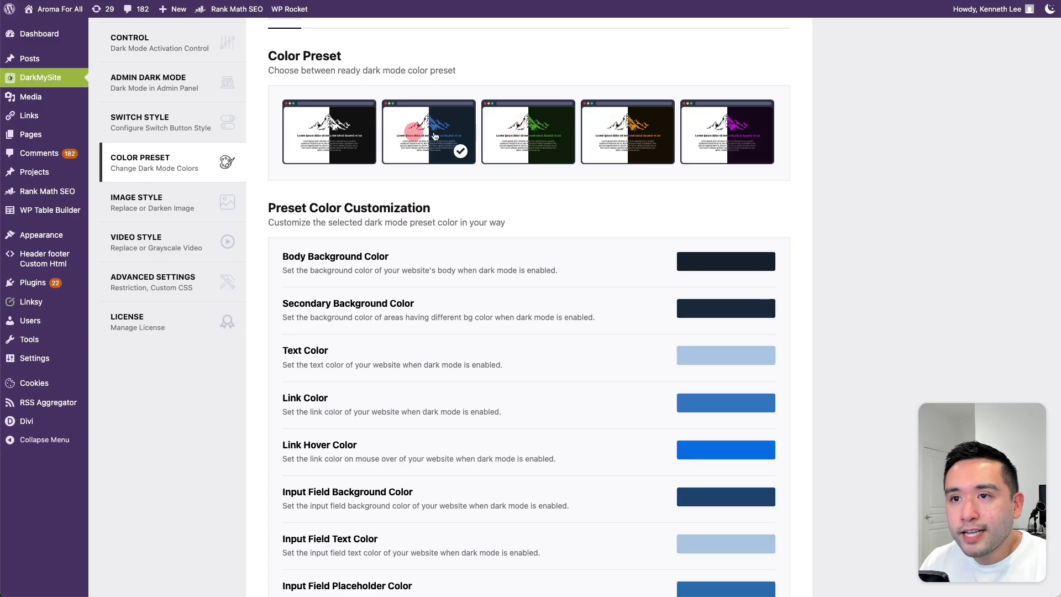
{"action": "left_click", "coordinate": [520, 135]}
{"action": "left_click", "coordinate": [711, 132]}
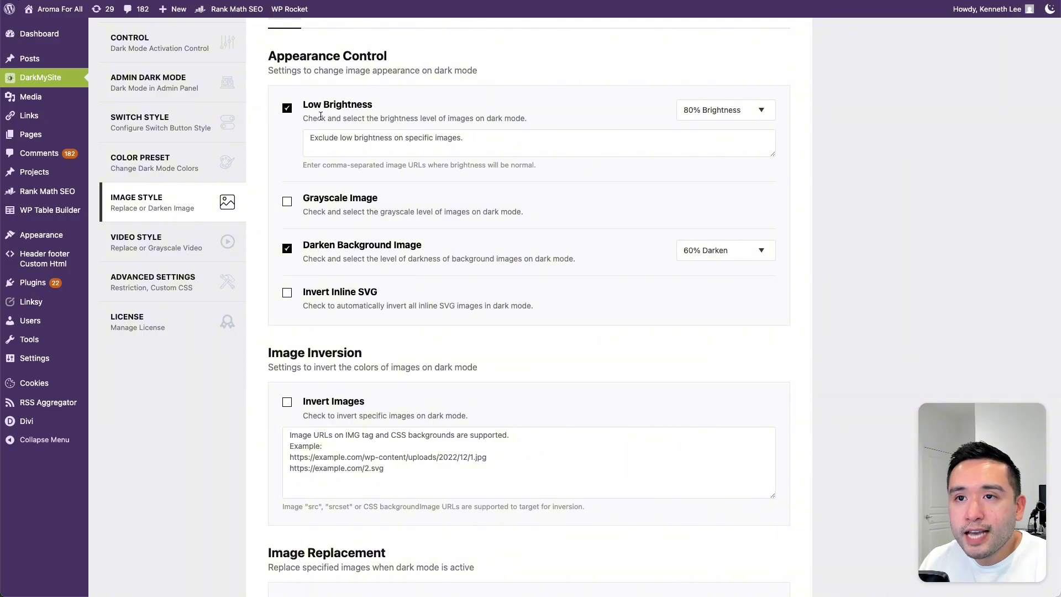
Step: View DarkMySite's Video Style settings, then scroll through Advanced Settings' page restriction options
{"action": "scroll", "coordinate": [332, 119], "scroll_direction": "up", "scroll_amount": 1}
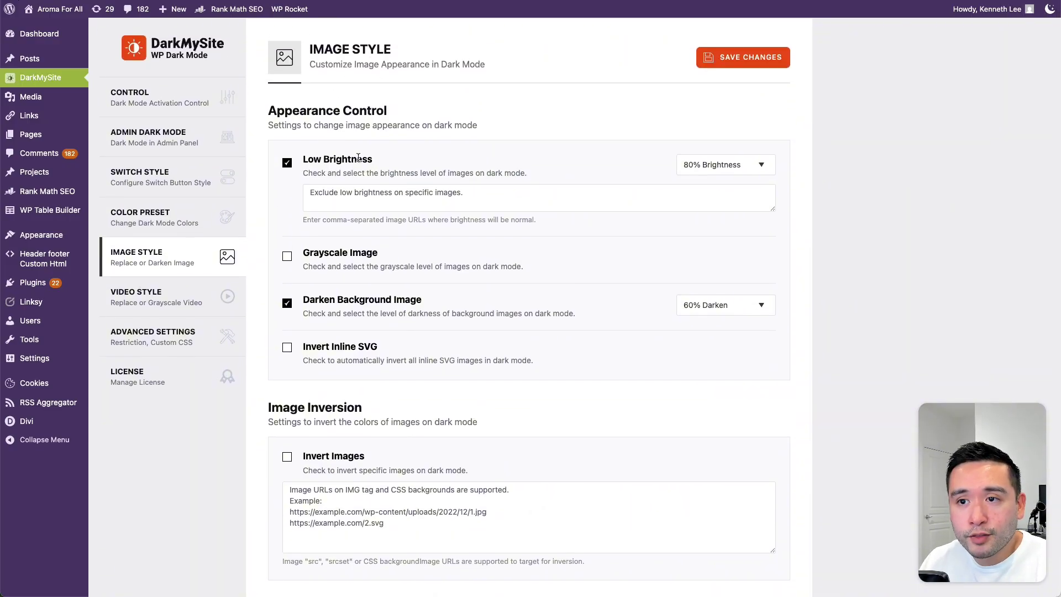
{"action": "left_click", "coordinate": [160, 302]}
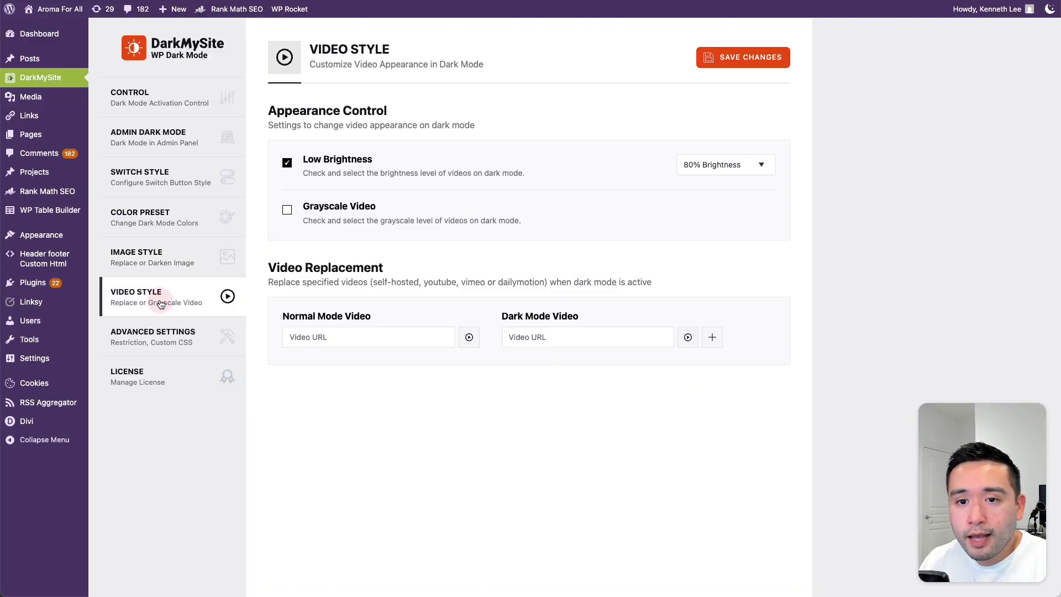
{"action": "left_click", "coordinate": [167, 332]}
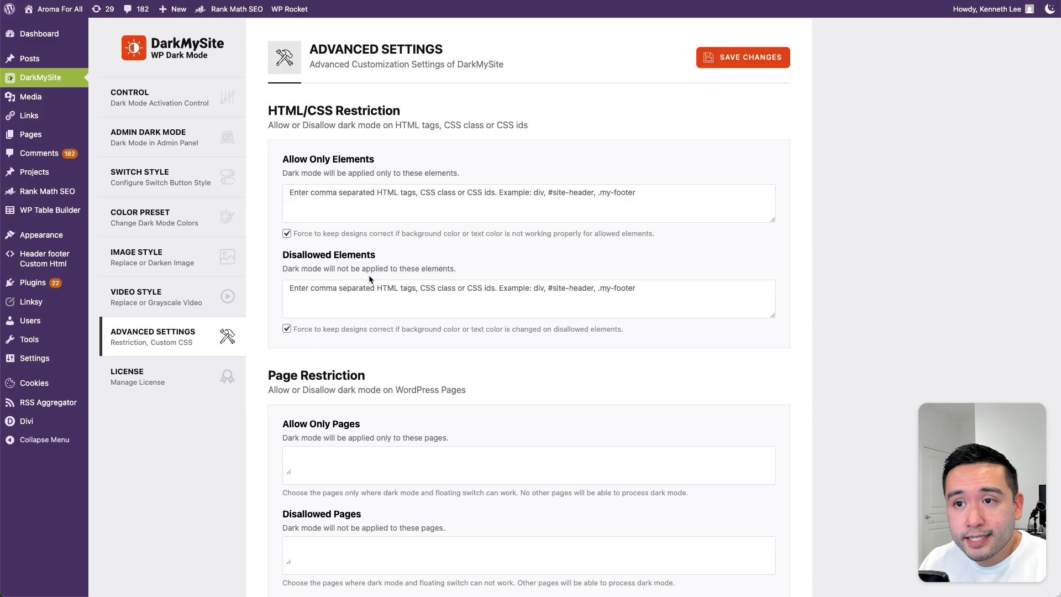
{"action": "scroll", "coordinate": [370, 276], "scroll_direction": "down", "scroll_amount": 2}
{"action": "left_click_drag", "start_coordinate": [335, 370], "coordinate": [465, 371]}
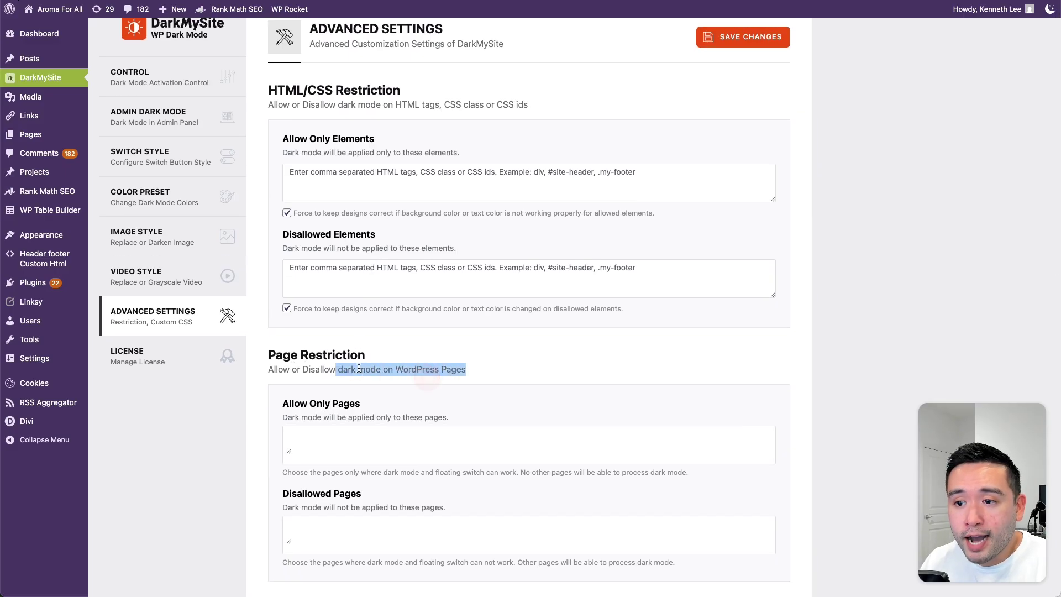
{"action": "scroll", "coordinate": [369, 332], "scroll_direction": "down", "scroll_amount": 1}
{"action": "scroll", "coordinate": [316, 335], "scroll_direction": "down", "scroll_amount": 10}
{"action": "left_click", "coordinate": [316, 335]}
{"action": "scroll", "coordinate": [317, 335], "scroll_direction": "down", "scroll_amount": 5}
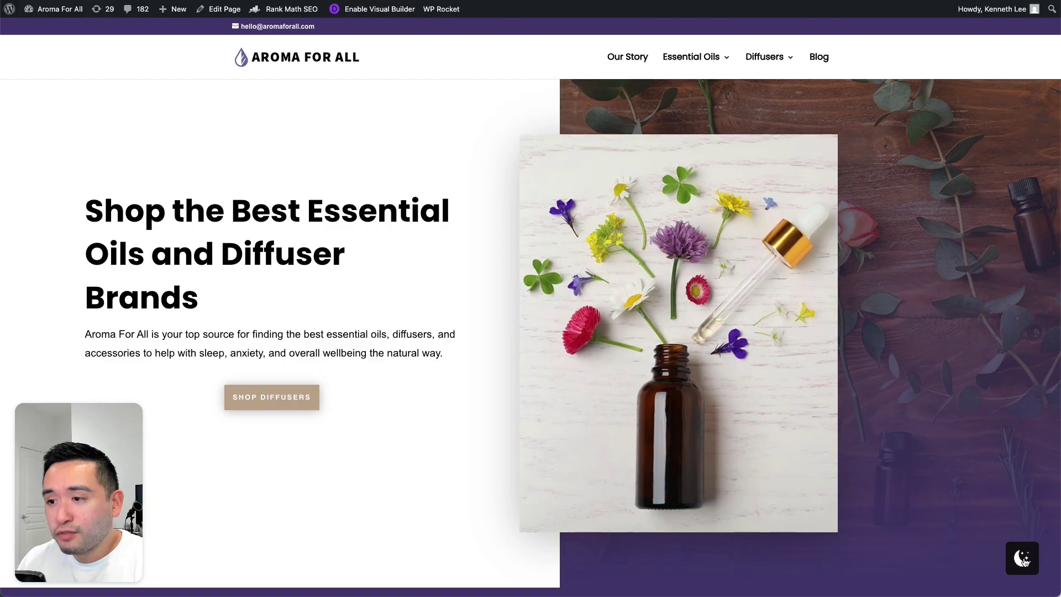
{"action": "left_click", "coordinate": [1024, 559]}
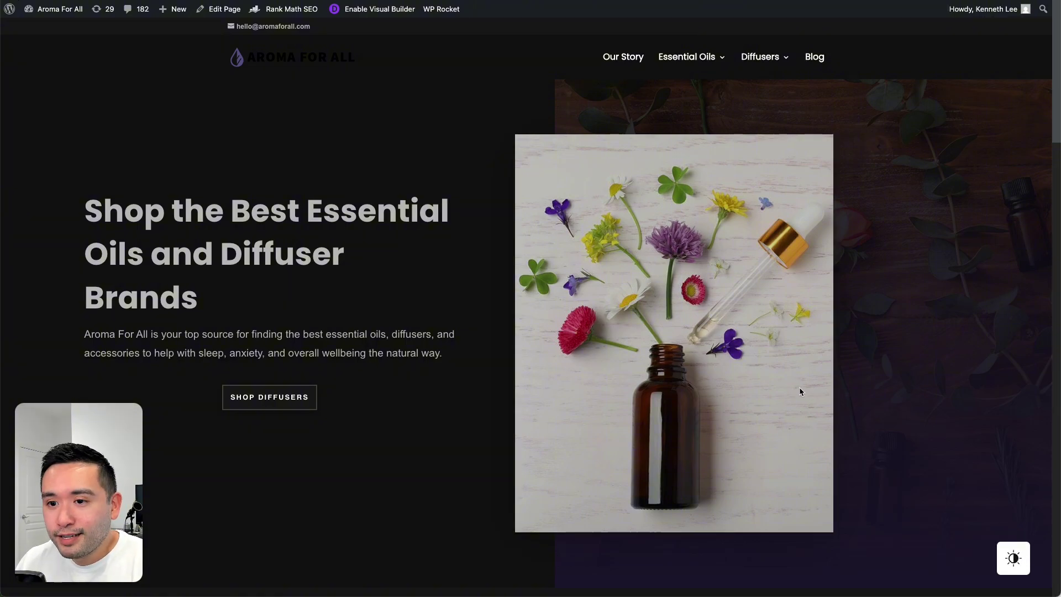
{"action": "scroll", "coordinate": [799, 389], "scroll_direction": "down", "scroll_amount": 3}
{"action": "scroll", "coordinate": [801, 391], "scroll_direction": "down", "scroll_amount": 6}
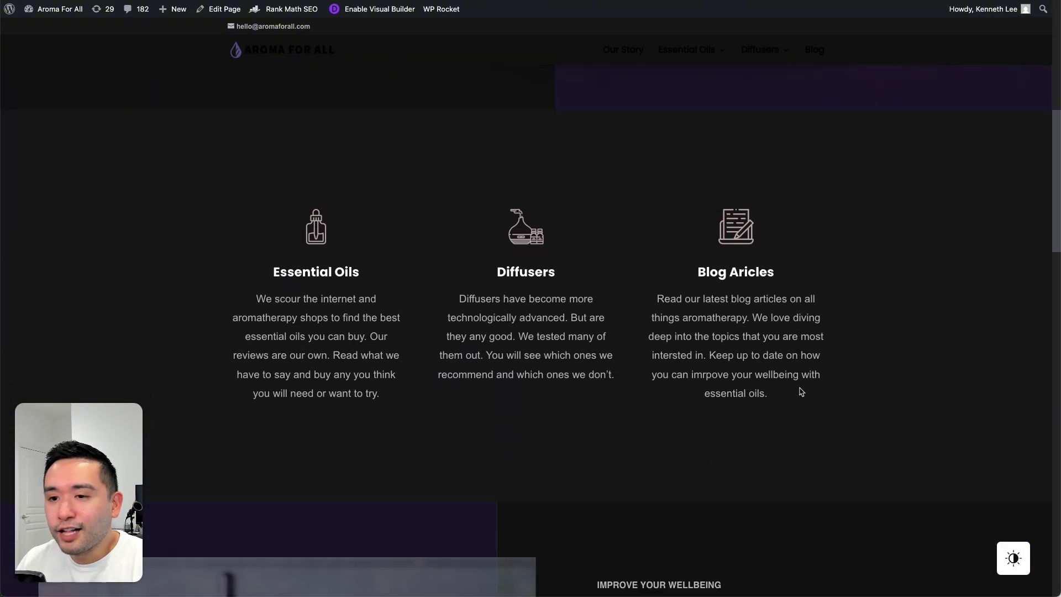
{"action": "scroll", "coordinate": [801, 392], "scroll_direction": "down", "scroll_amount": 4}
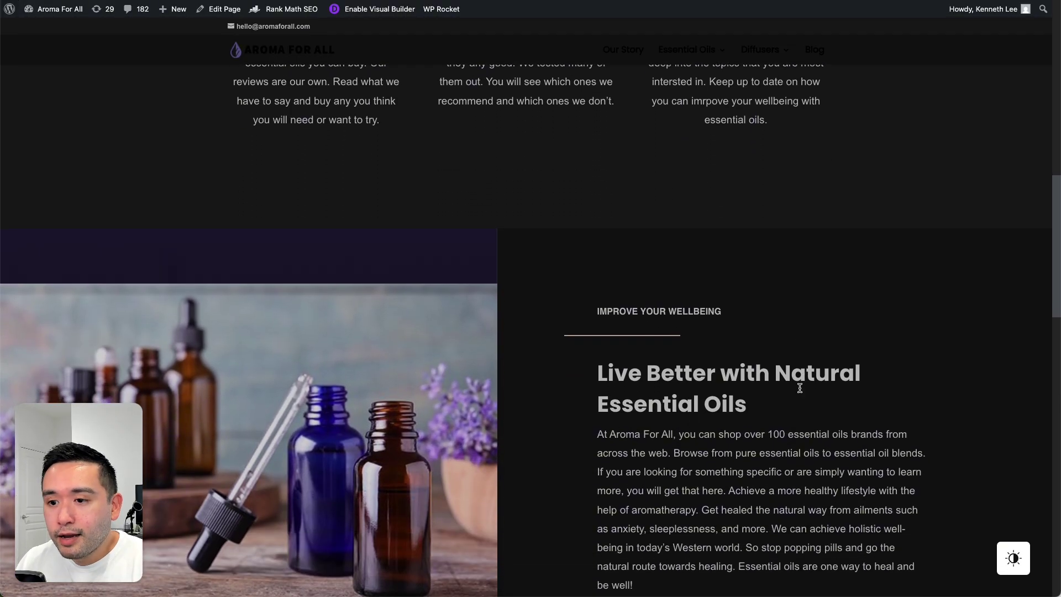
{"action": "scroll", "coordinate": [799, 388], "scroll_direction": "down", "scroll_amount": 1}
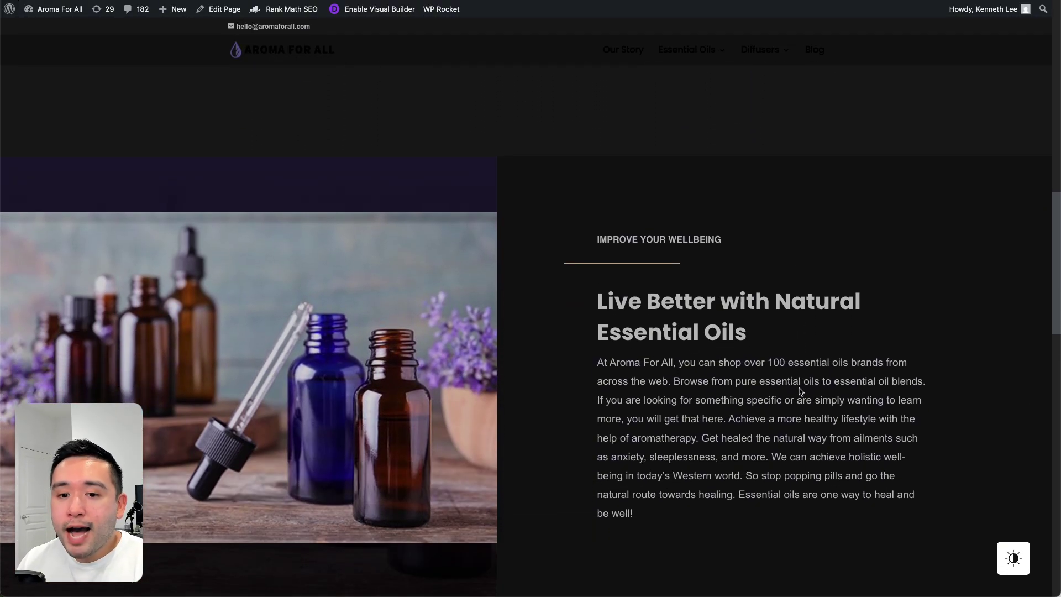
{"action": "scroll", "coordinate": [797, 390], "scroll_direction": "down", "scroll_amount": 5}
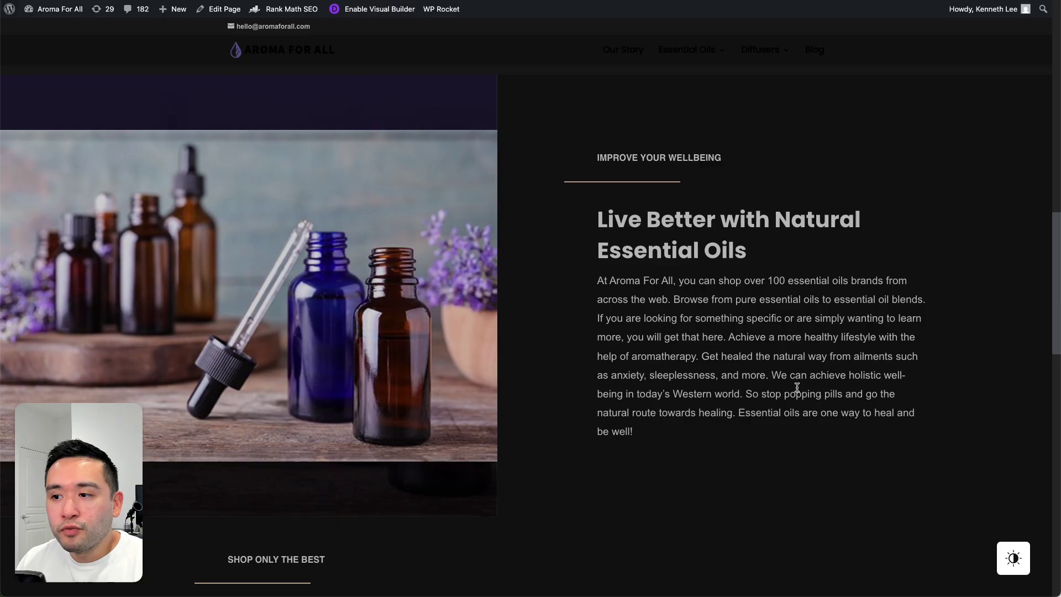
{"action": "scroll", "coordinate": [797, 390], "scroll_direction": "down", "scroll_amount": 2}
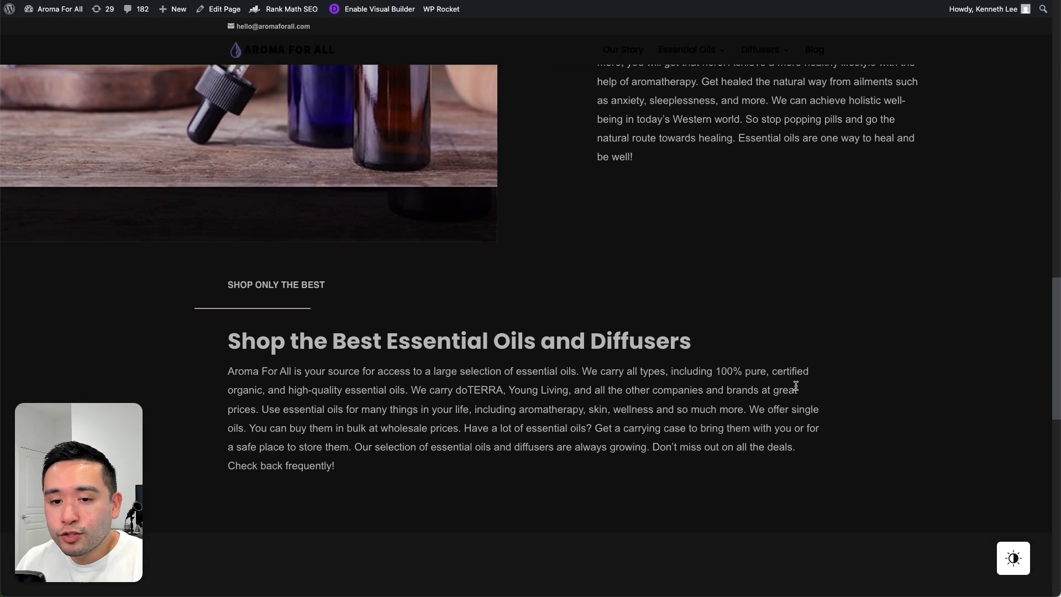
{"action": "scroll", "coordinate": [796, 387], "scroll_direction": "up", "scroll_amount": 10}
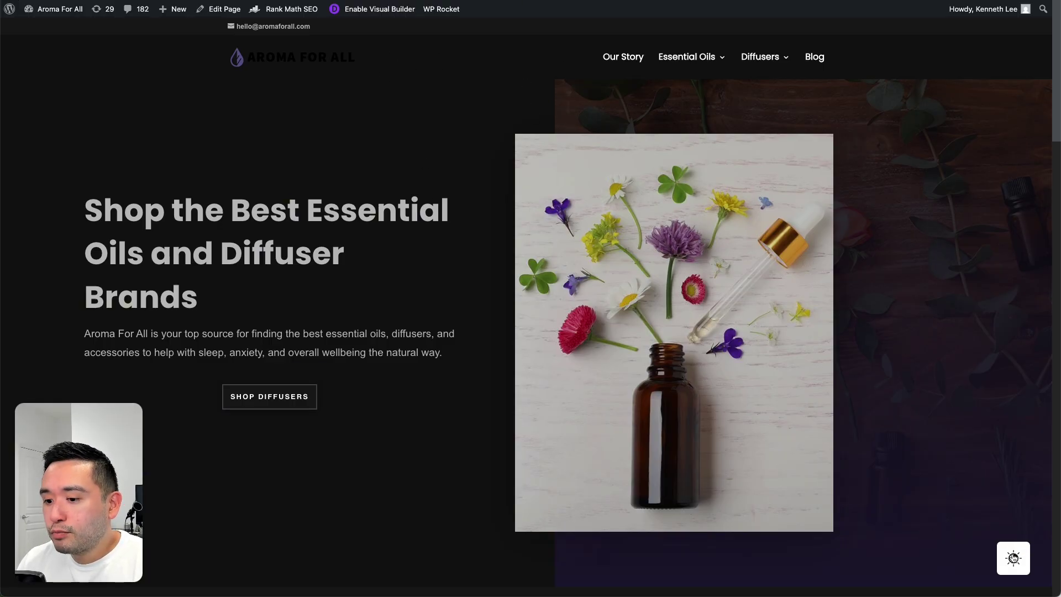
{"action": "left_click", "coordinate": [1013, 557]}
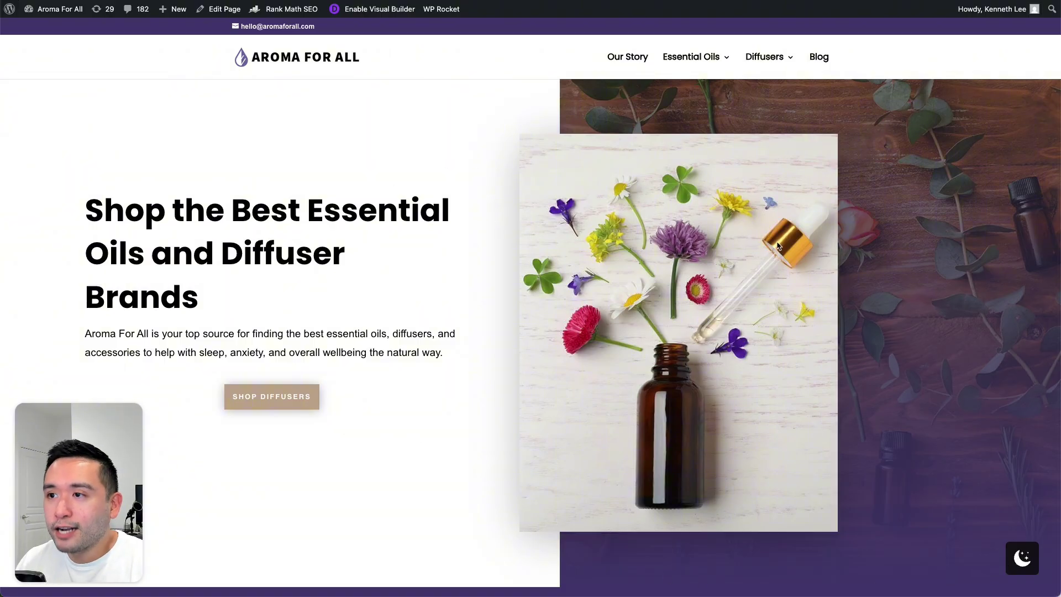